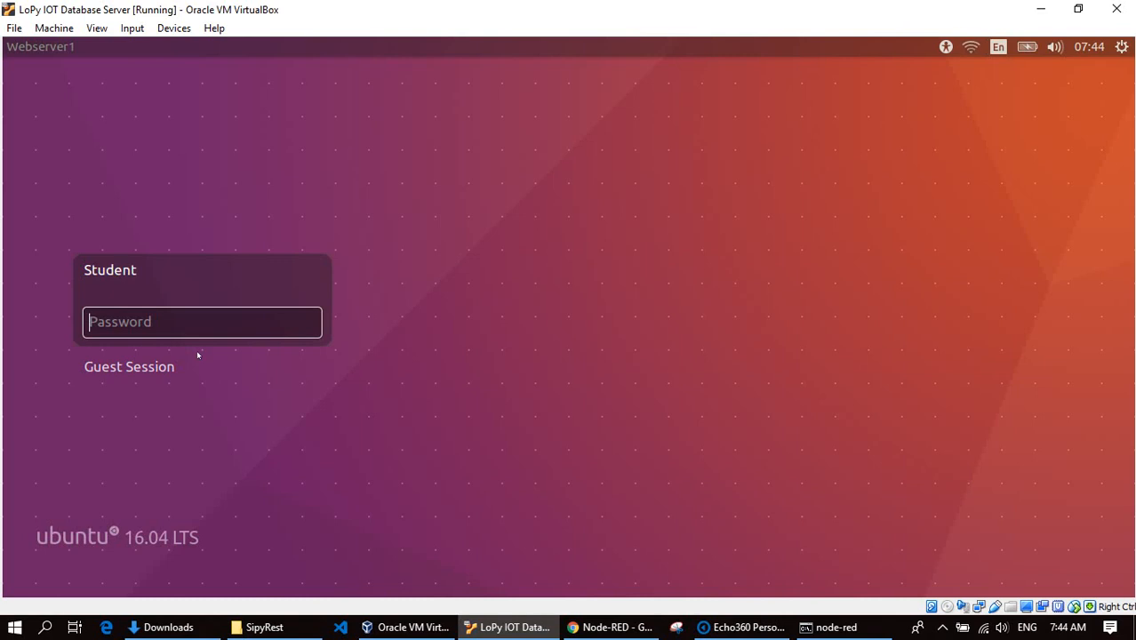
Log in to the Student account with its password and run node-red in a terminal
text(*********)
key(Return)
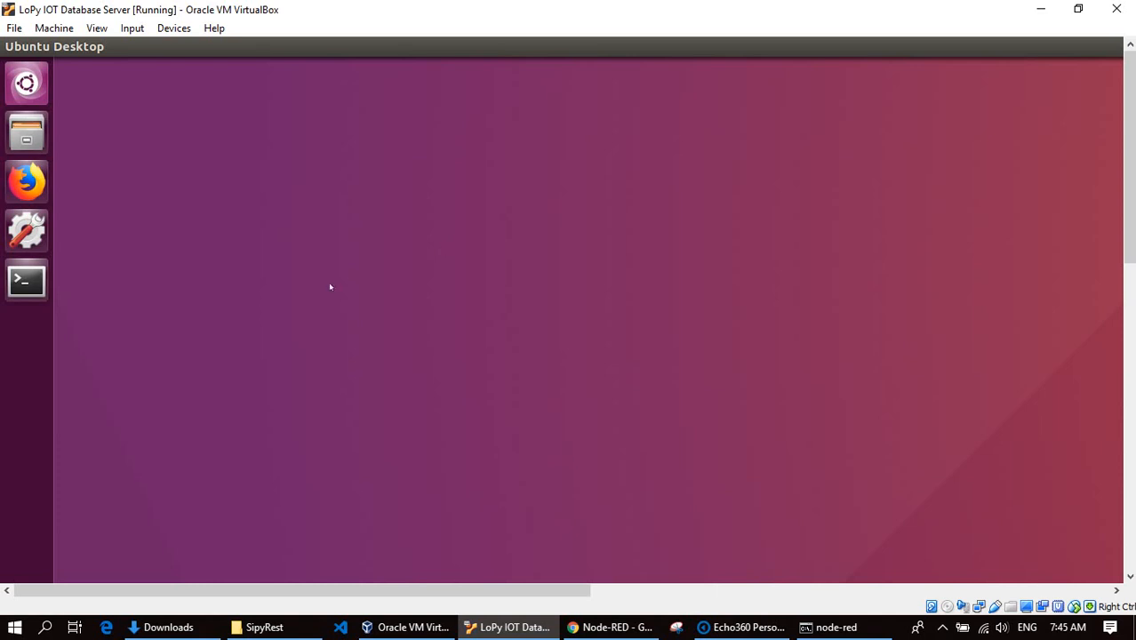
click(25, 281)
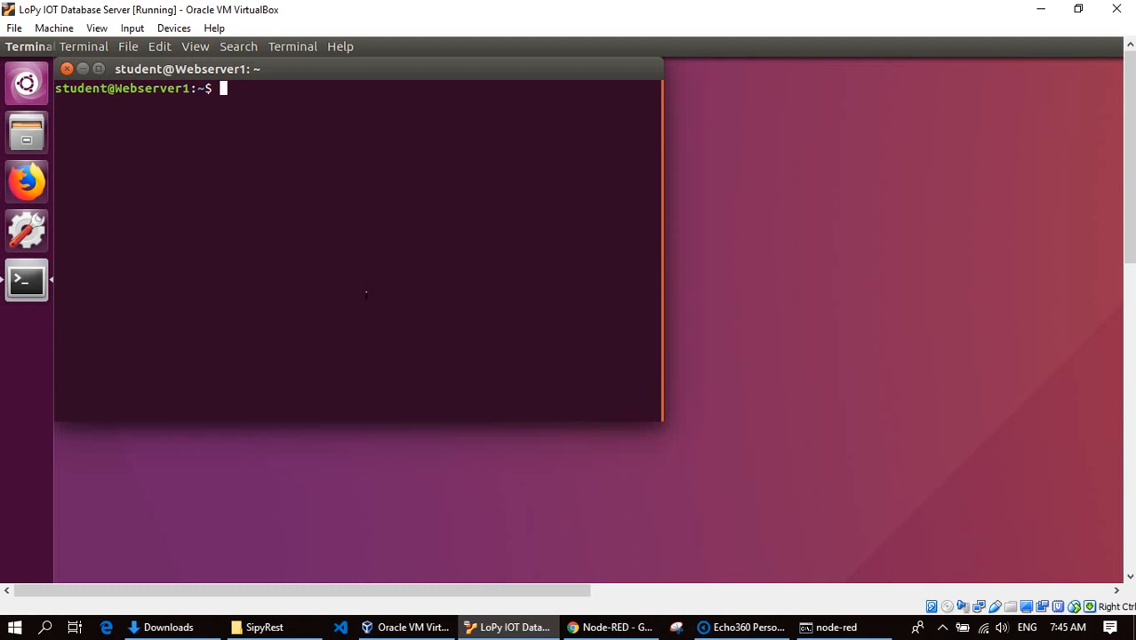
text(node-red)
key(Return)
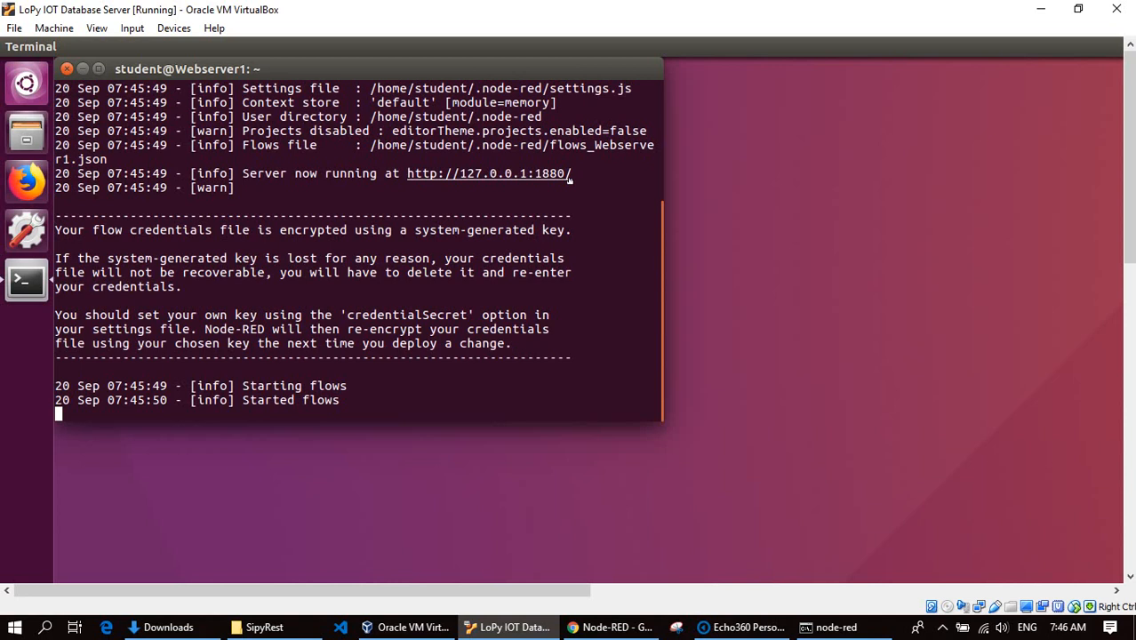
Start Firefox, restore the previous browsing session, and show the Node-RED flow editor running on 127.0.0.1:1880
click(26, 183)
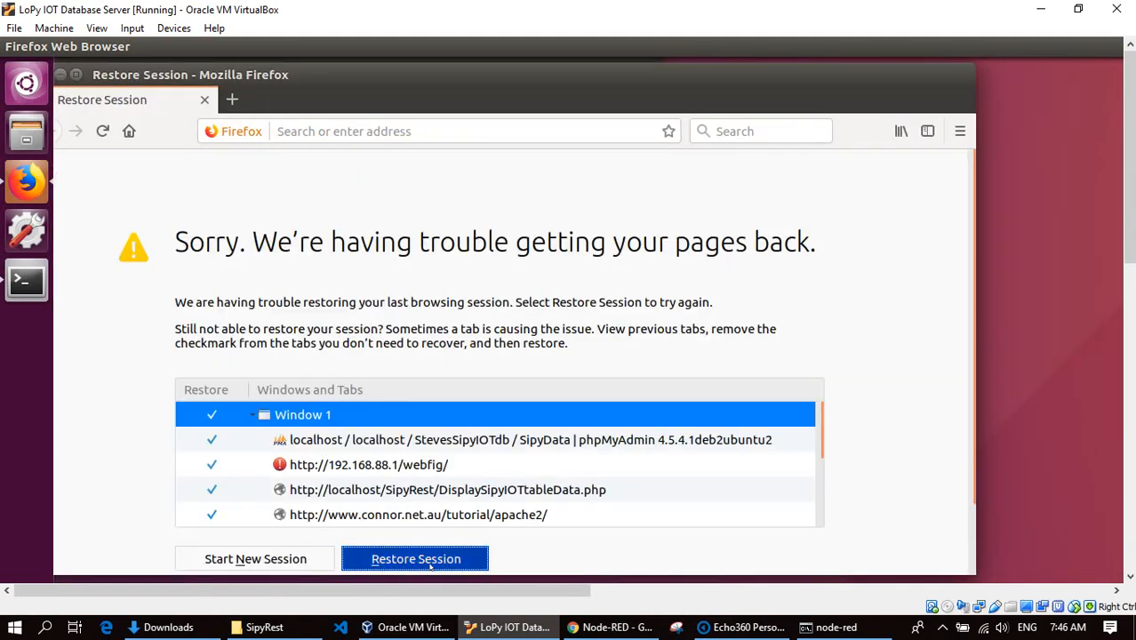
click(430, 560)
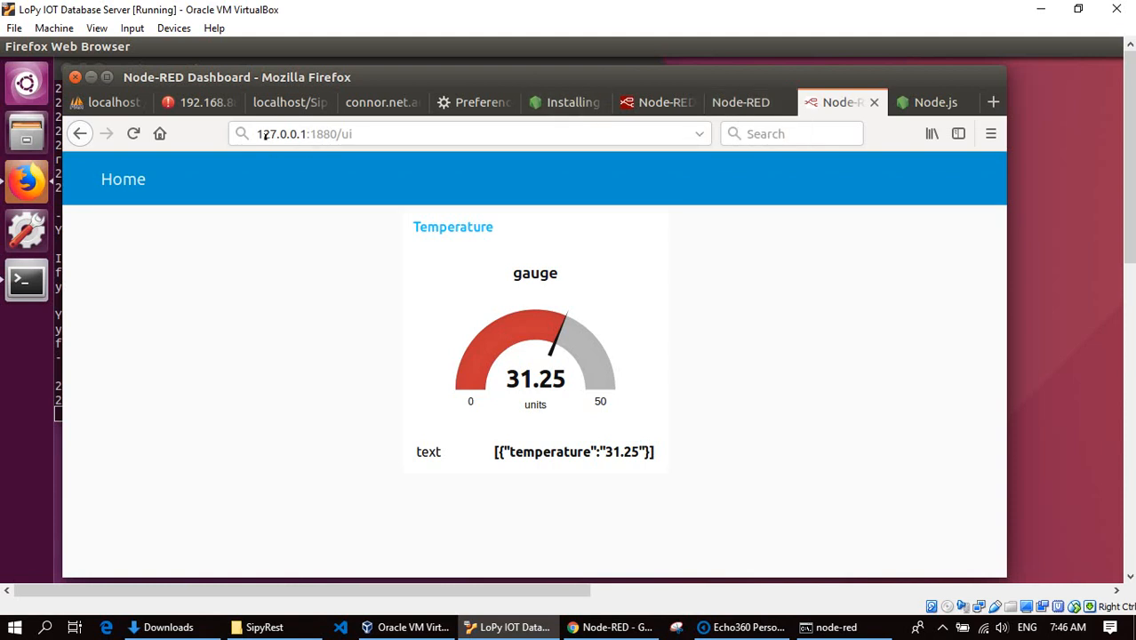
drag(263, 135, 341, 137)
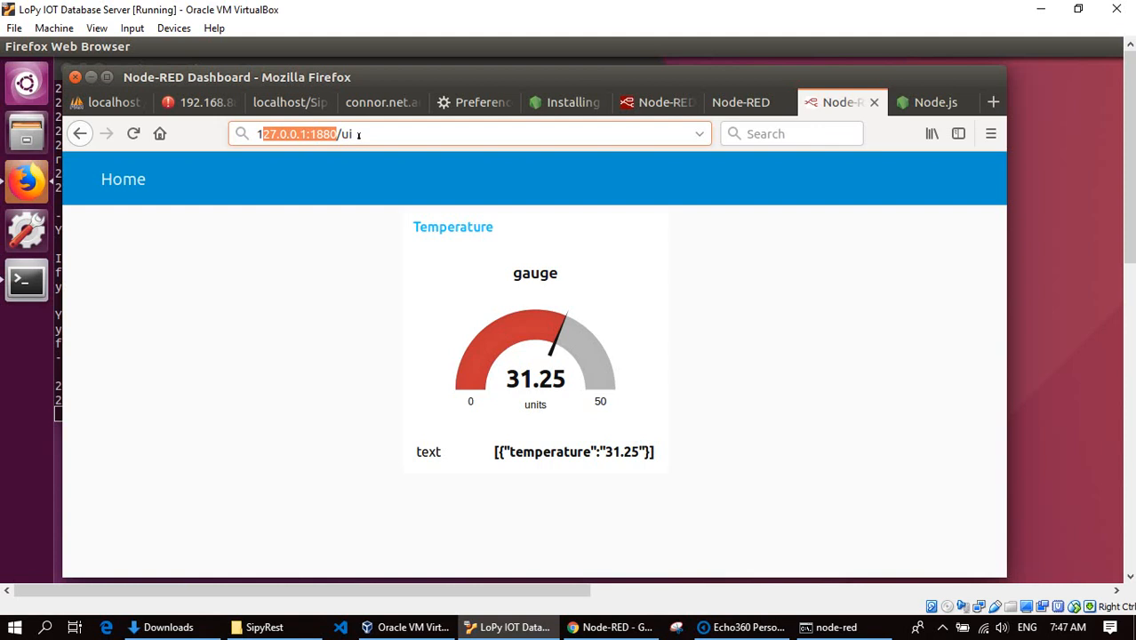
click(758, 108)
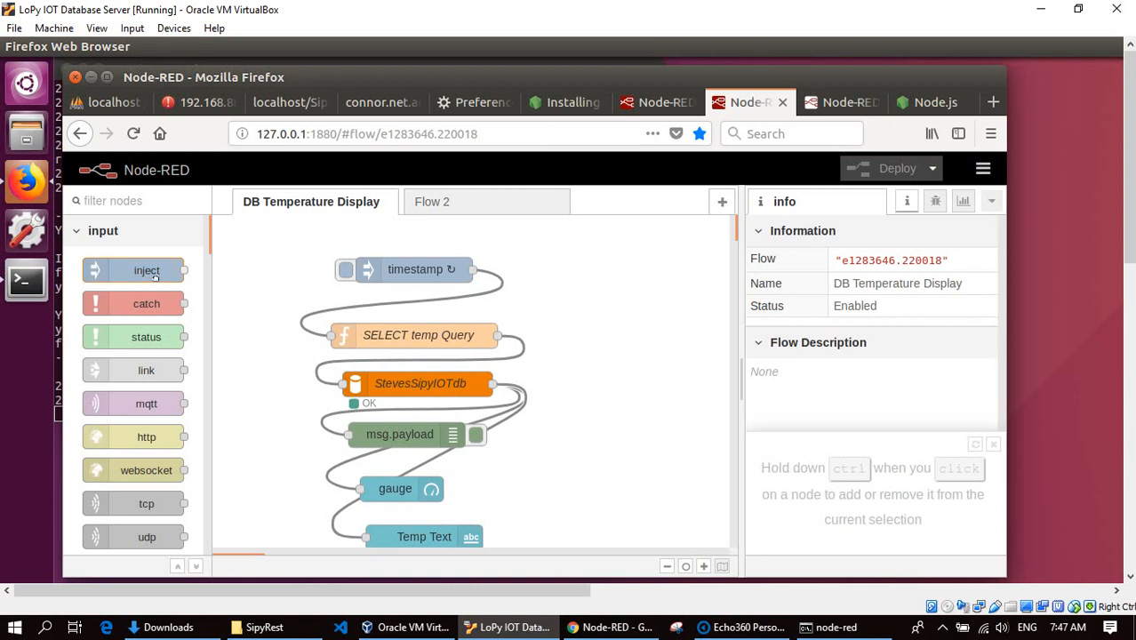
Review the timestamp inject node's payload and repeat interval settings, and close them without changes
double_click(429, 275)
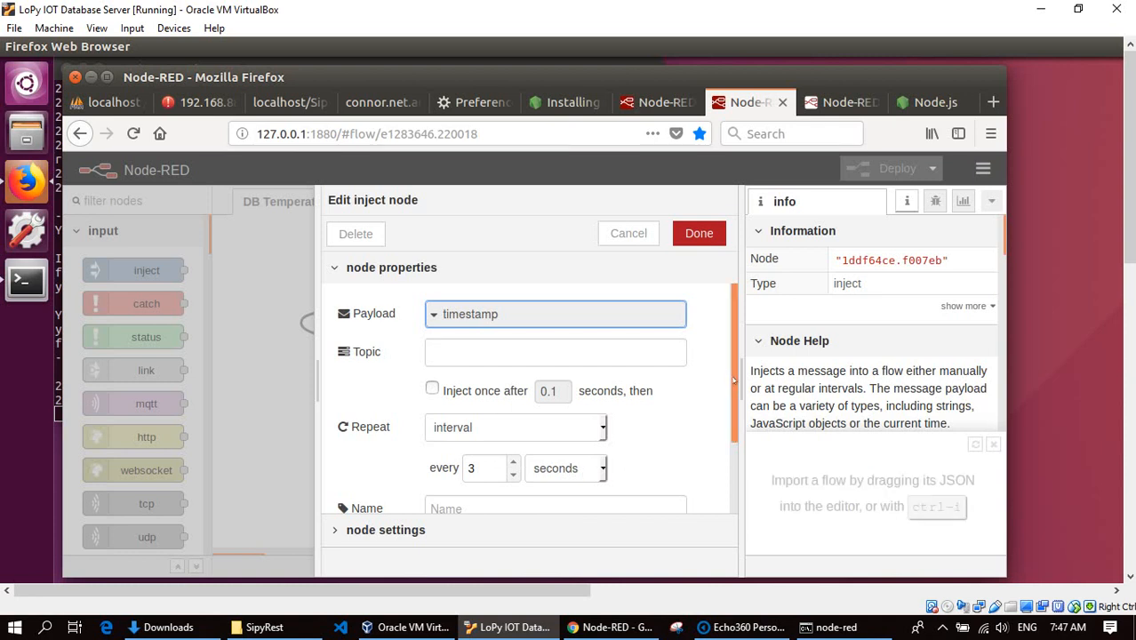
drag(736, 390, 728, 335)
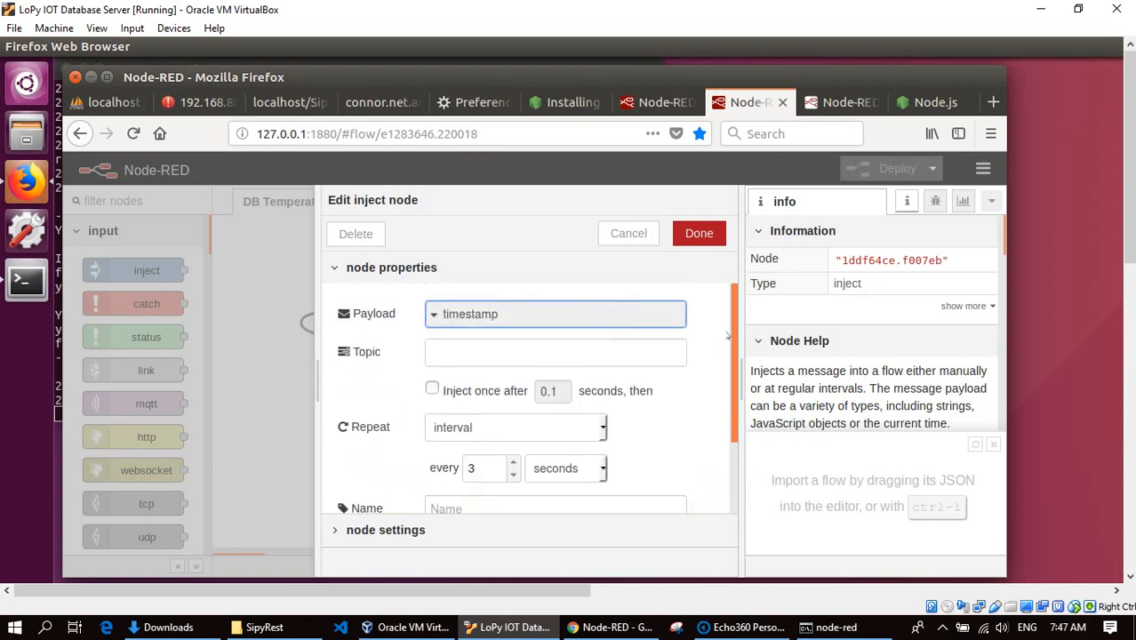
click(631, 237)
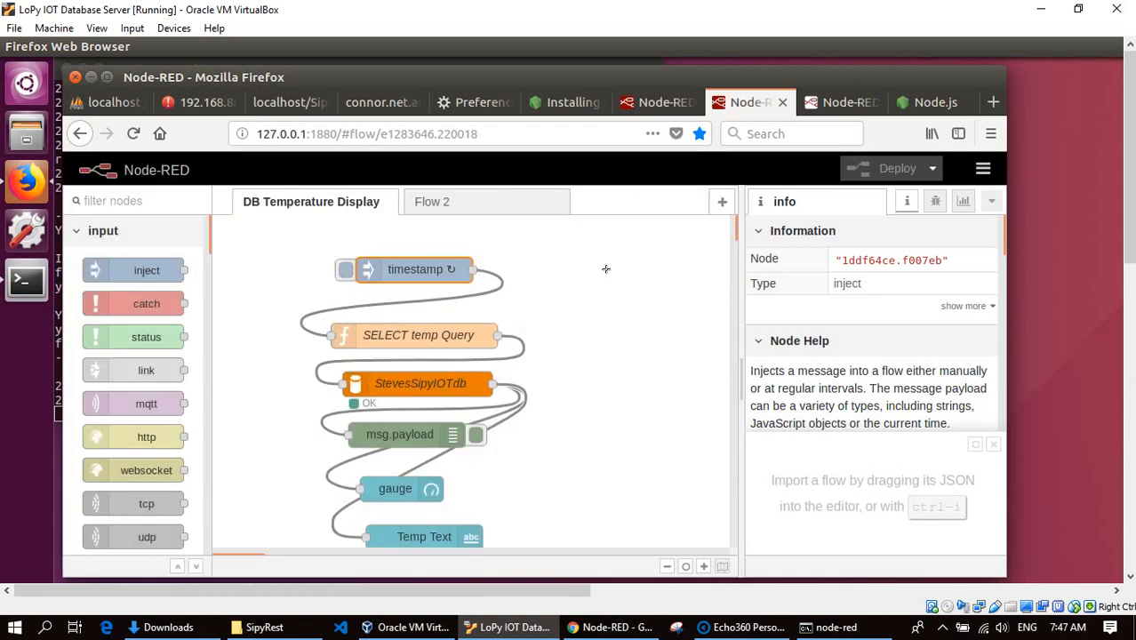
Examine the SQL statement in the SELECT temp Query function node, including its table, ordering and limit clauses, and close it without changes
double_click(424, 340)
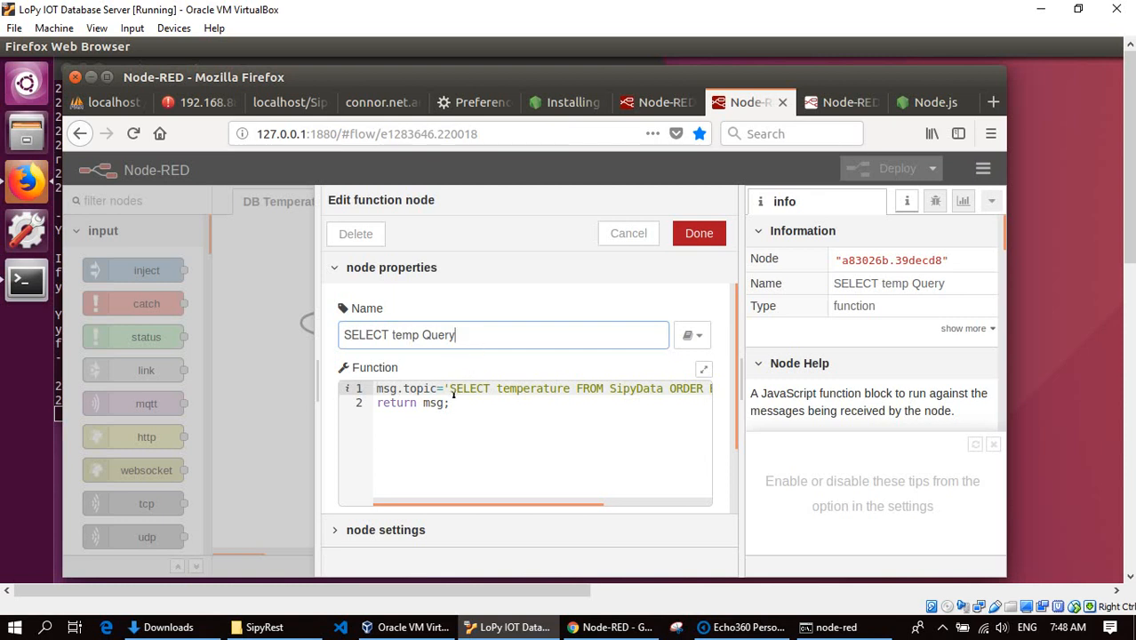
drag(451, 392, 621, 391)
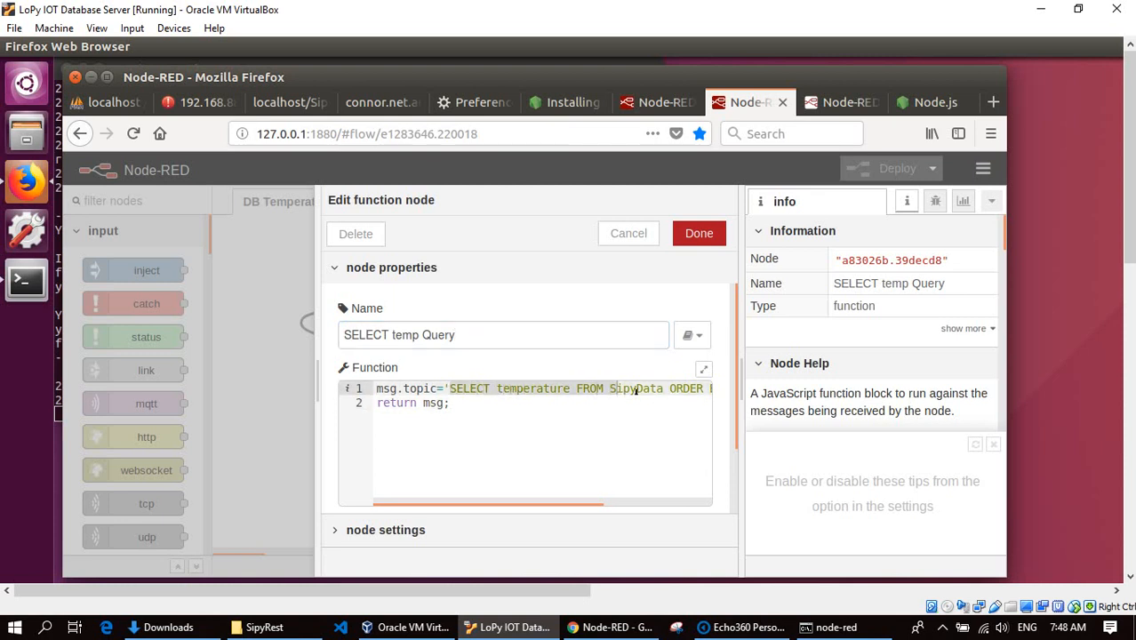
double_click(636, 391)
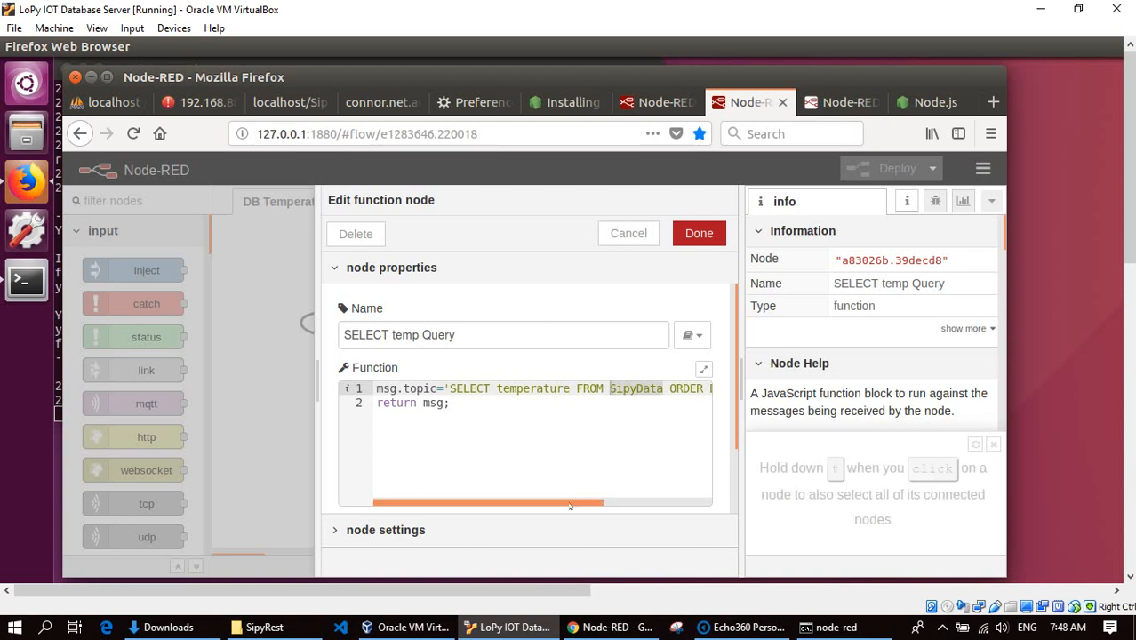
drag(569, 506, 704, 507)
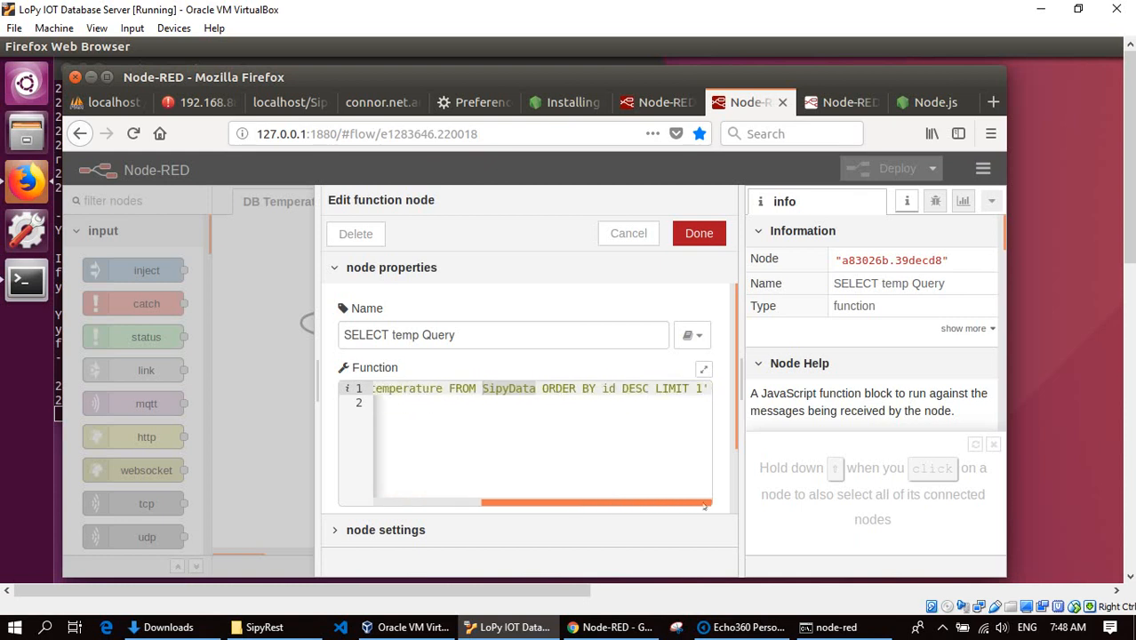
drag(544, 392, 620, 392)
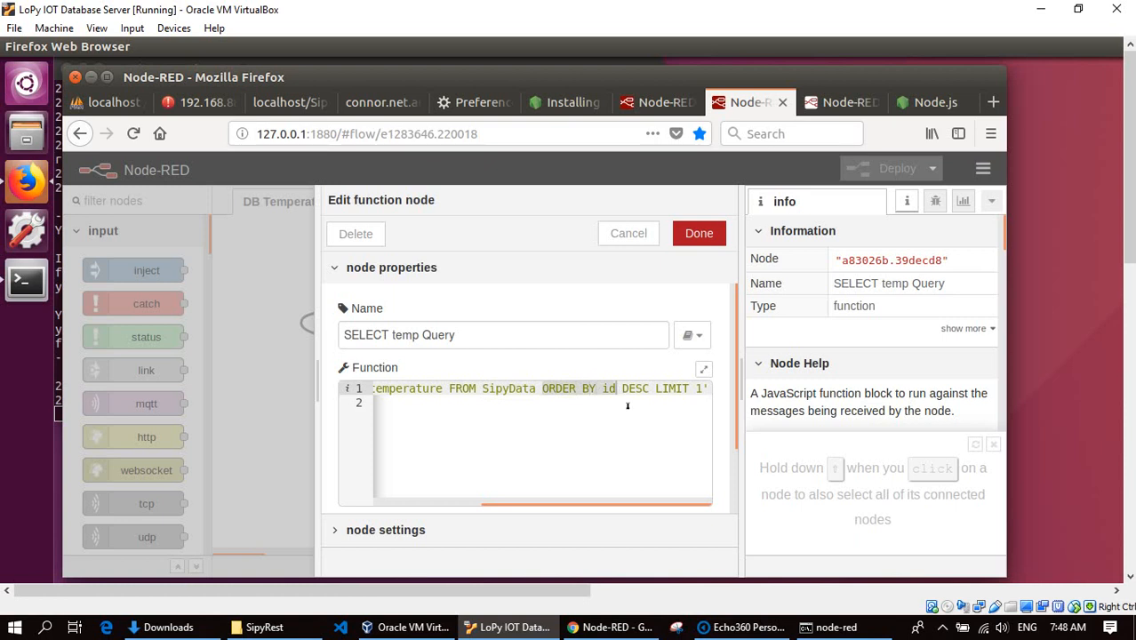
drag(622, 391, 653, 391)
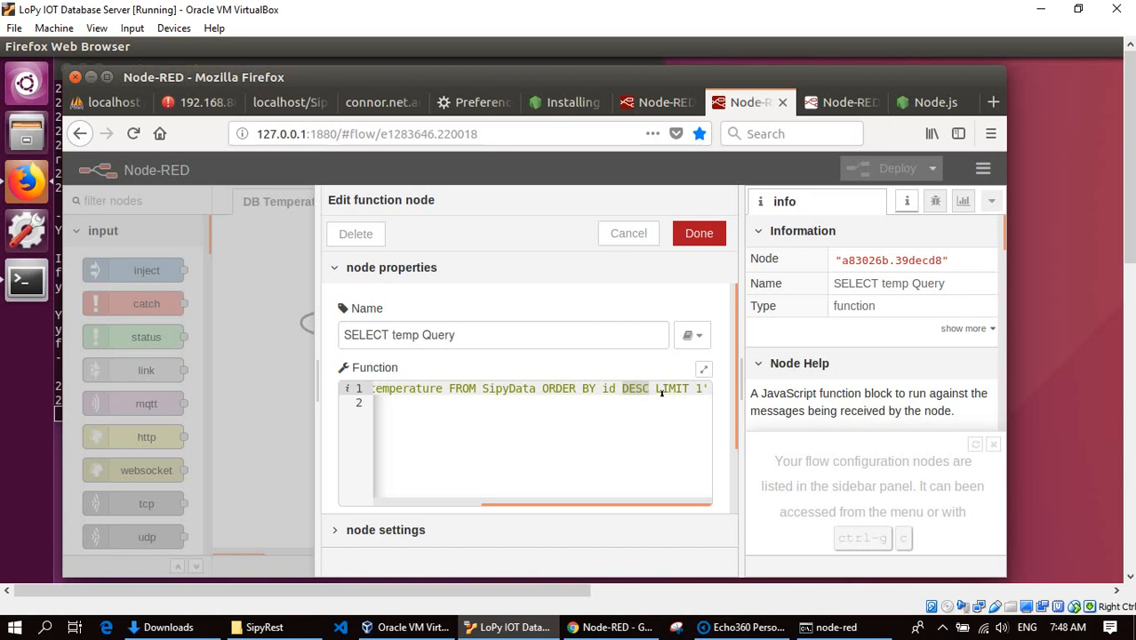
drag(655, 391, 708, 390)
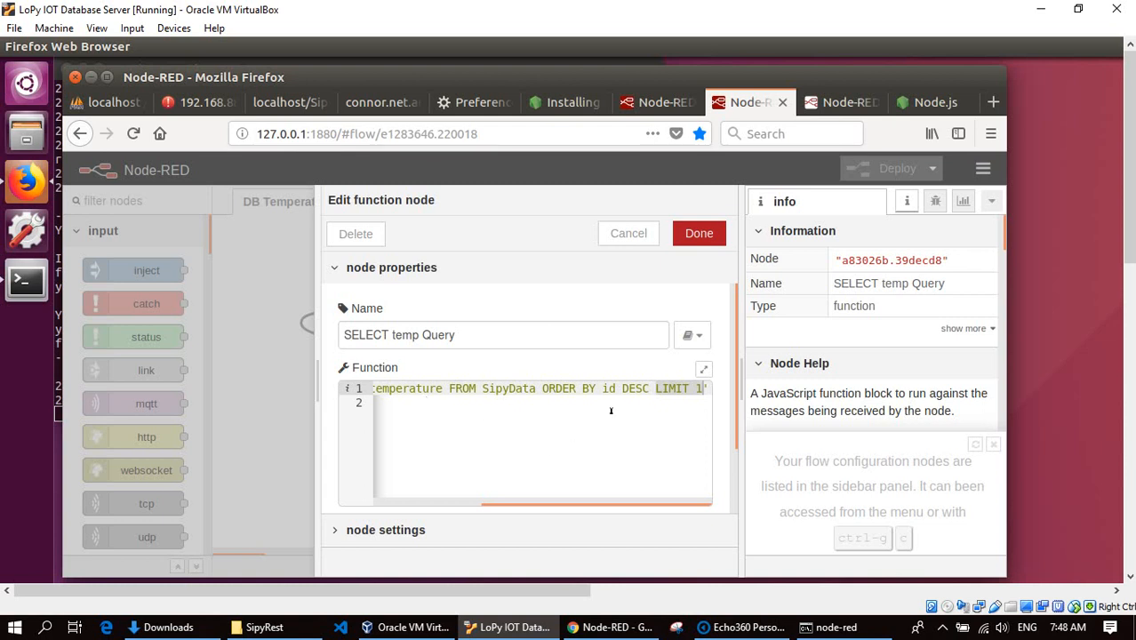
drag(581, 505, 471, 505)
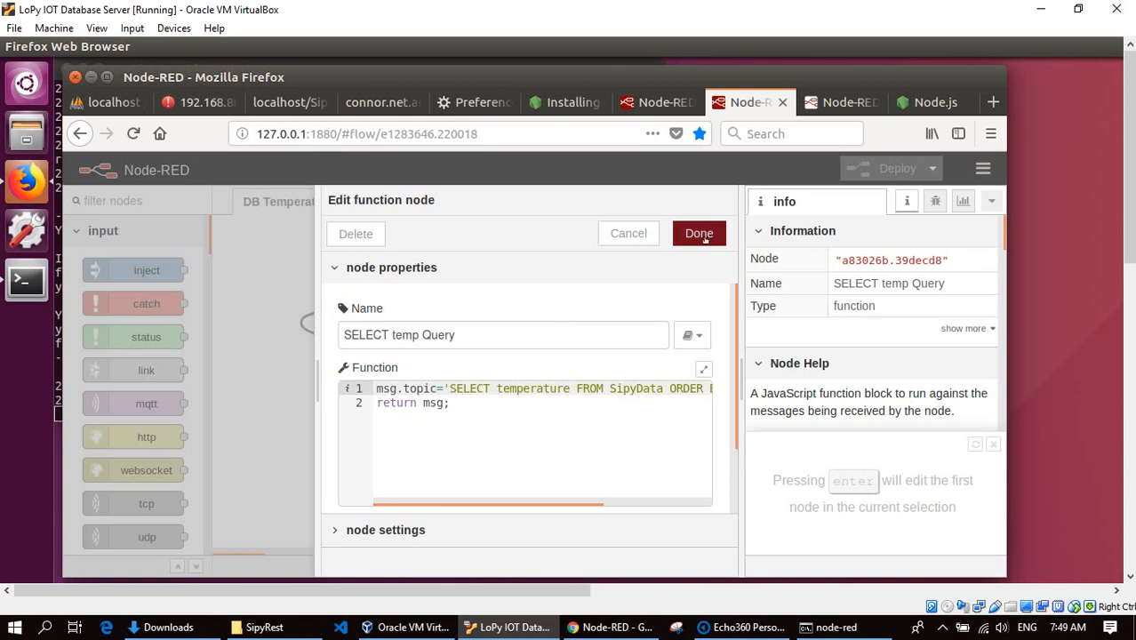
click(632, 237)
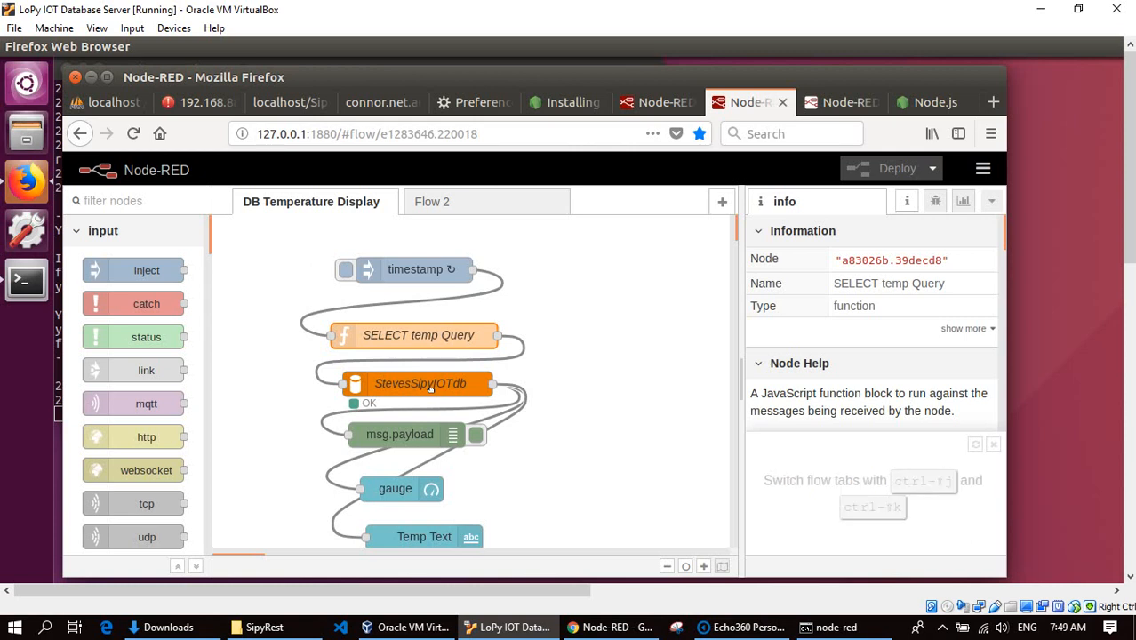
Review the installed palette modules and the module installation page, close the settings, and dismiss the Windows Defender notification
click(985, 174)
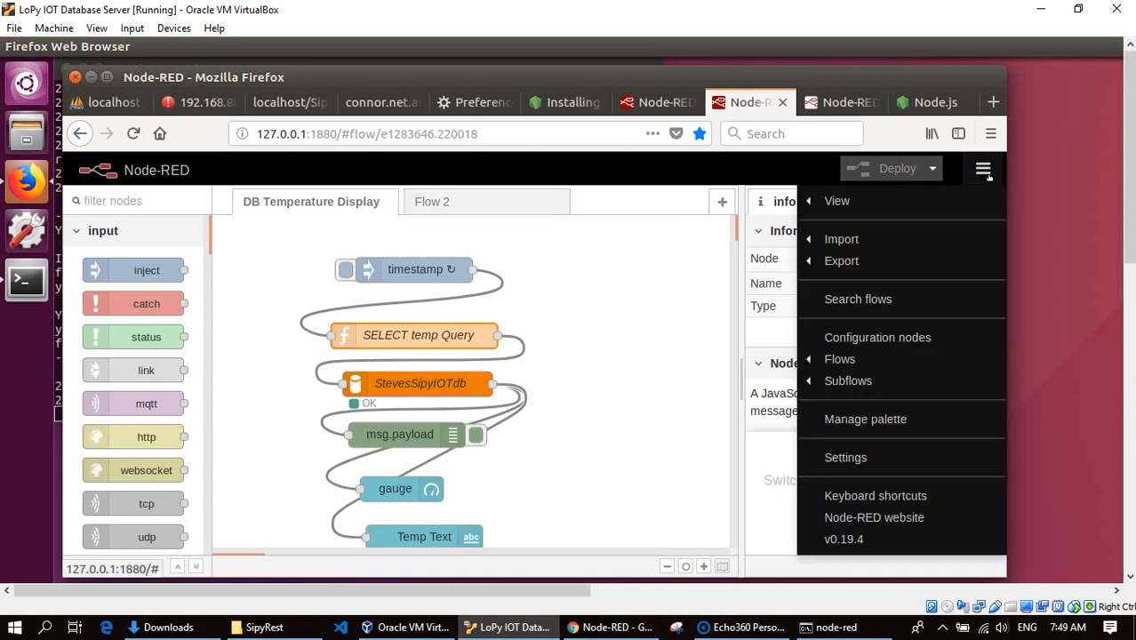
click(889, 423)
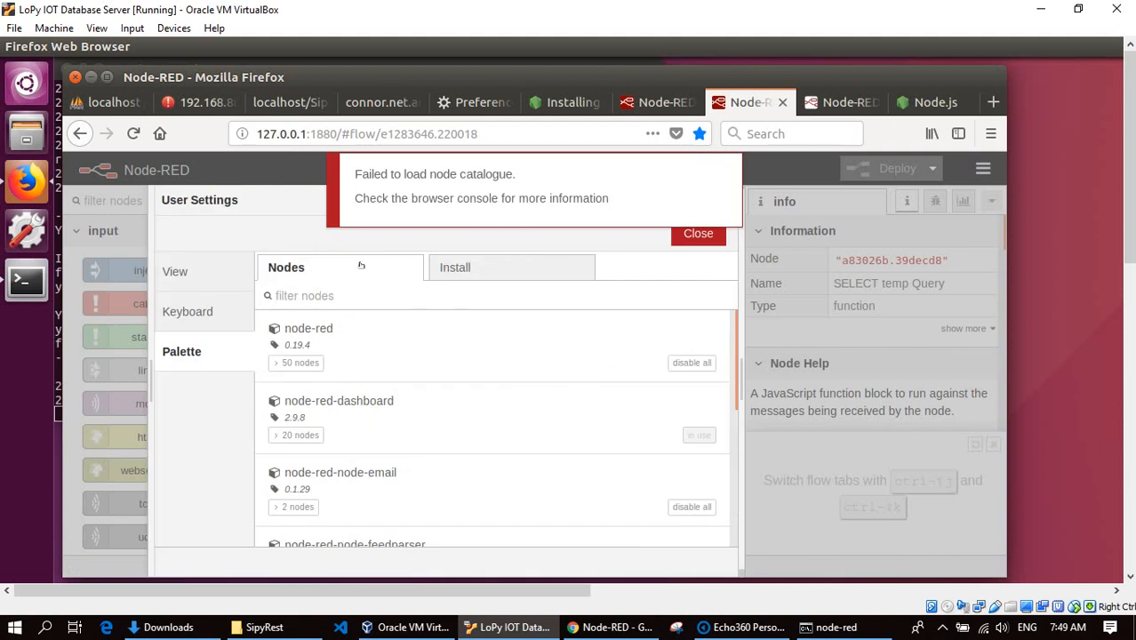
click(499, 270)
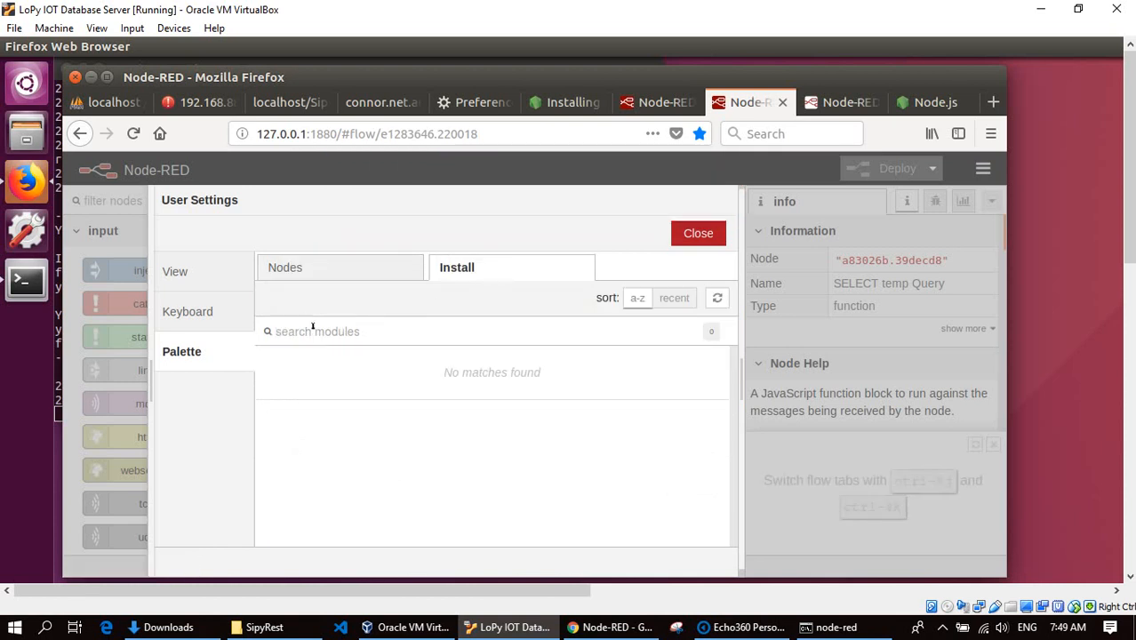
click(366, 266)
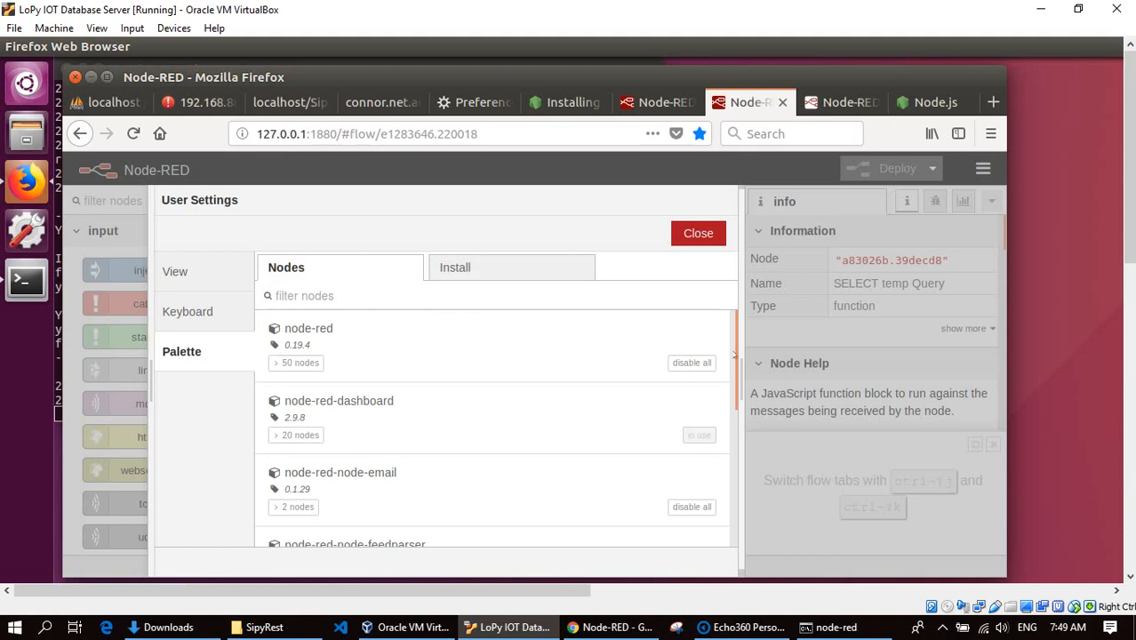
drag(738, 394, 742, 481)
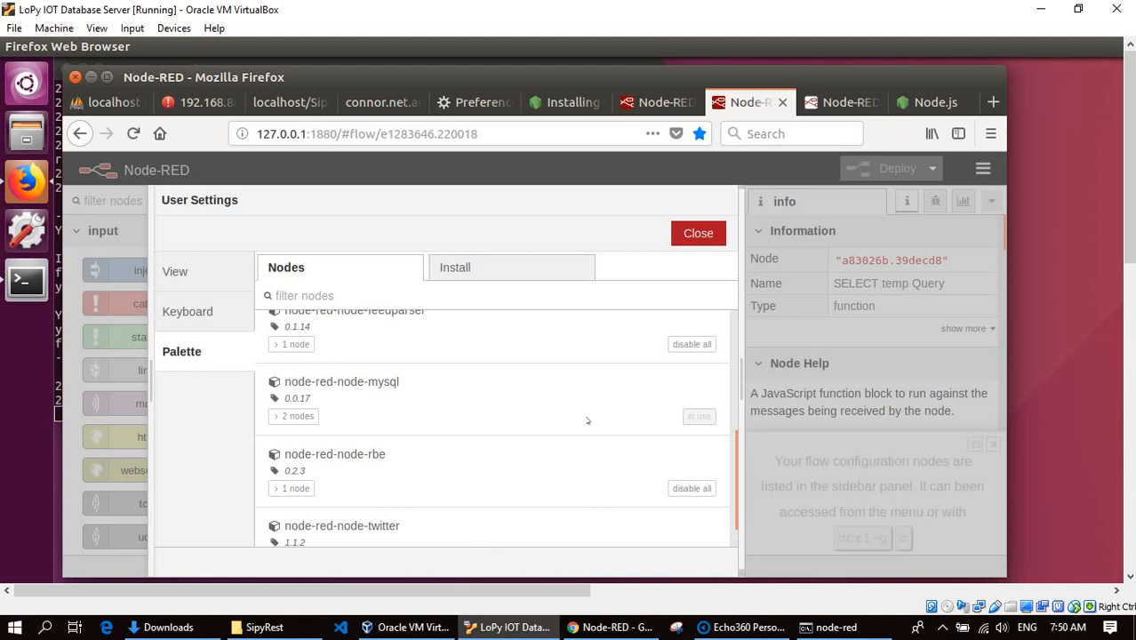
drag(737, 441, 730, 378)
scroll(686, 349, up, 2)
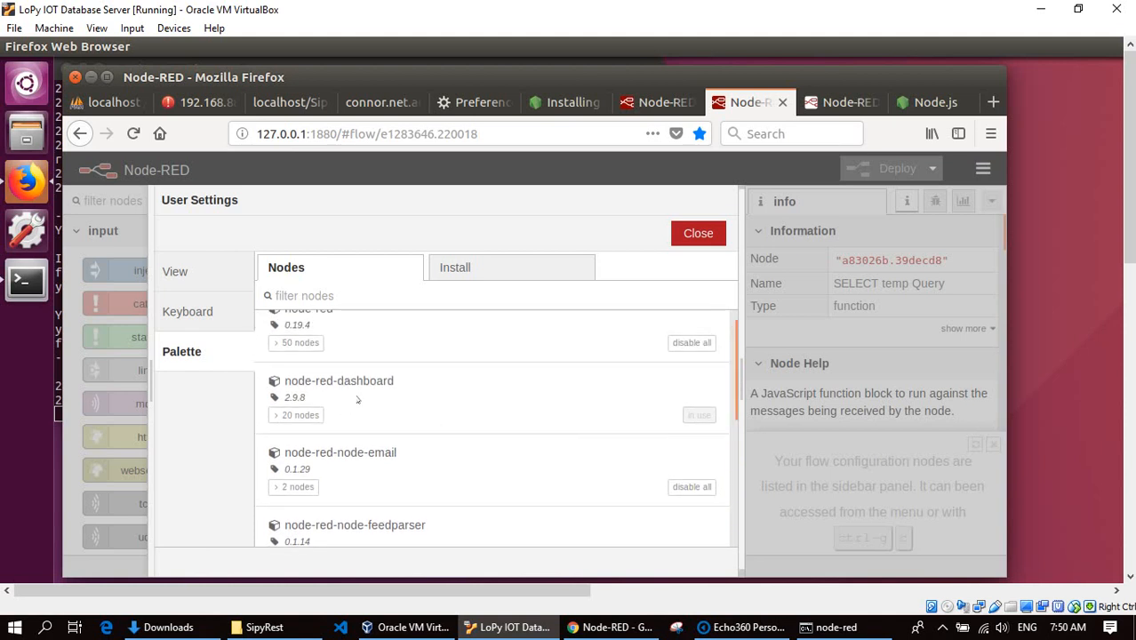
click(523, 278)
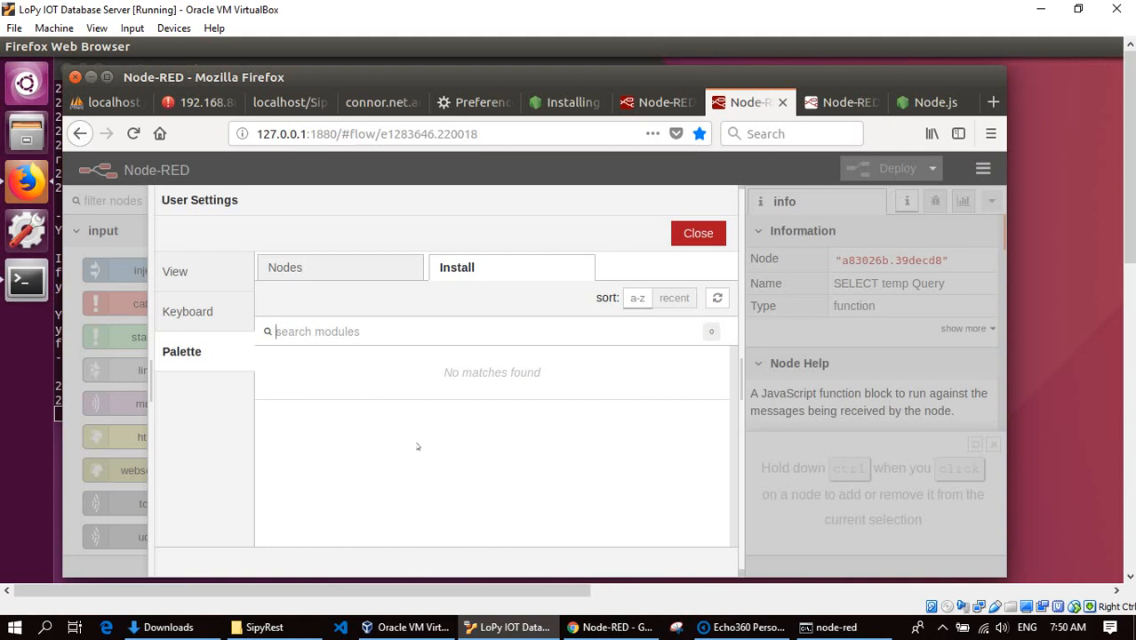
click(699, 234)
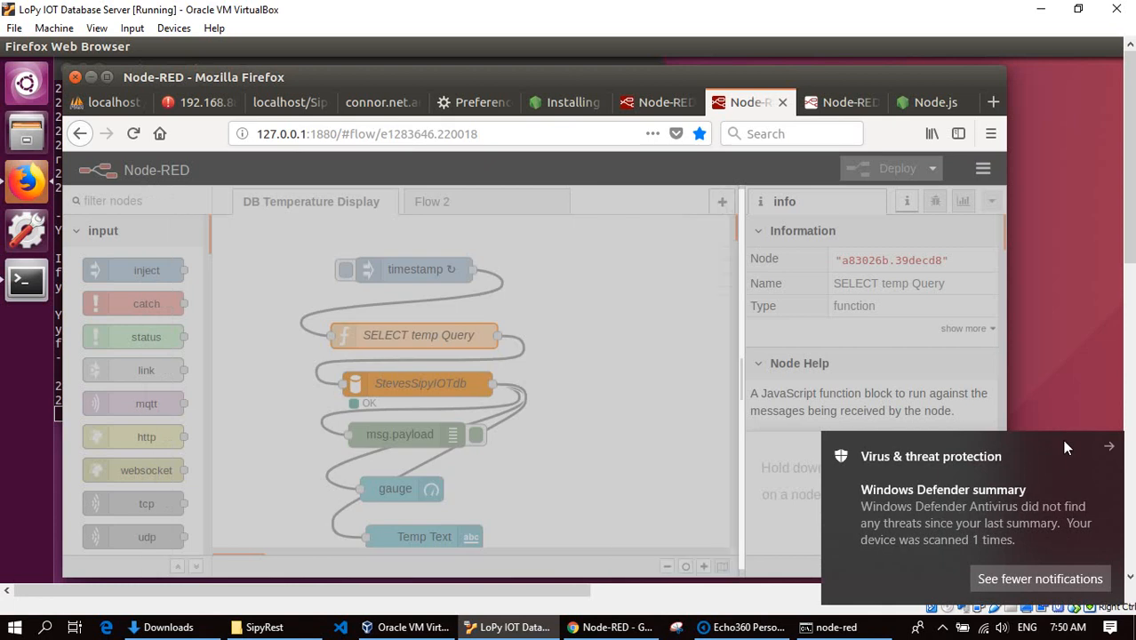
click(1101, 450)
click(1104, 454)
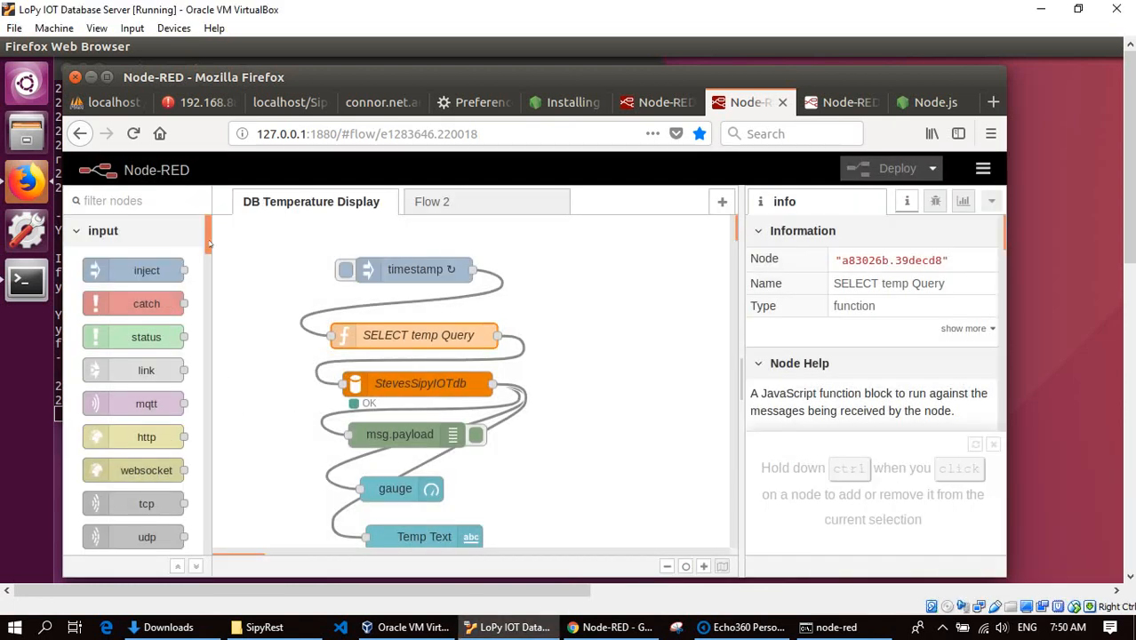
Look through the node palette for the mysql storage node and the dashboard text and gauge nodes
drag(209, 248, 213, 432)
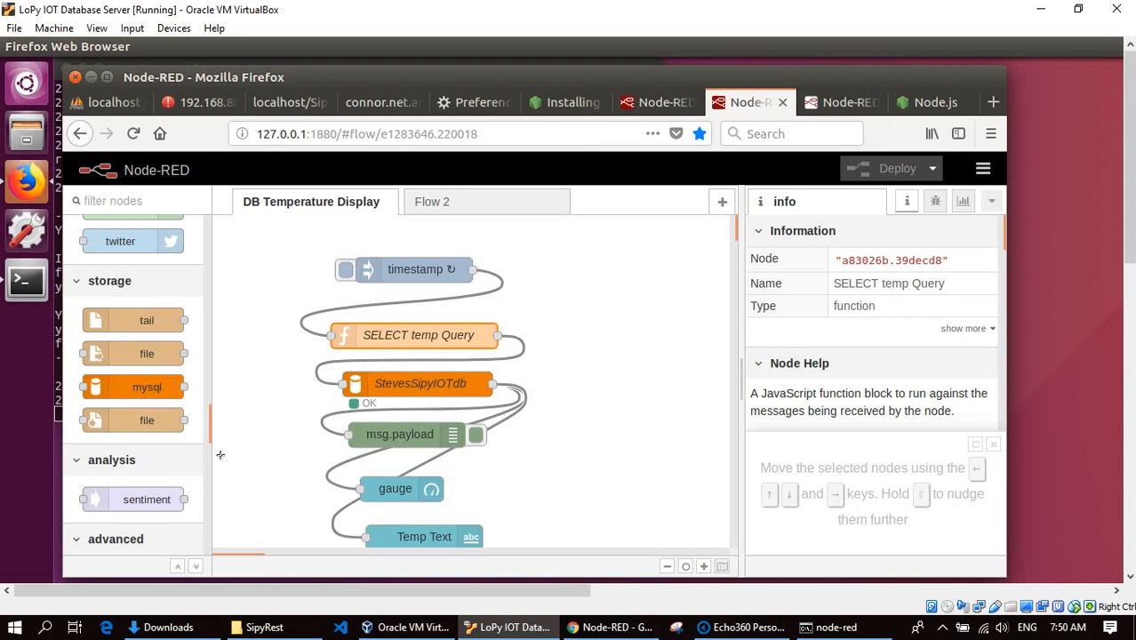
click(209, 500)
click(209, 500)
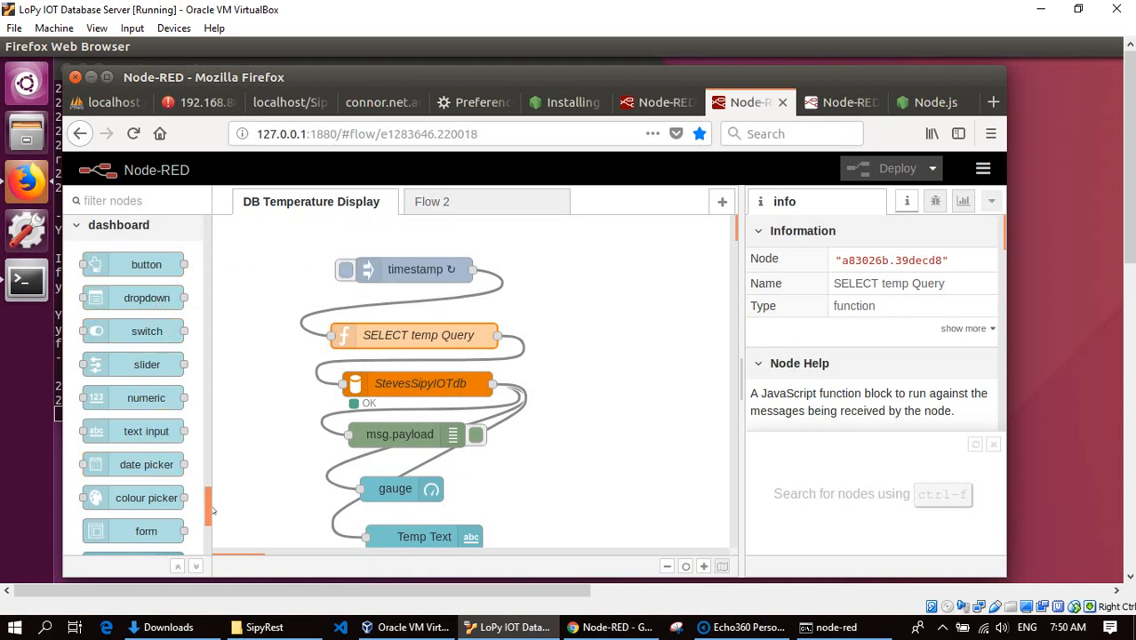
scroll(211, 511, down, 4)
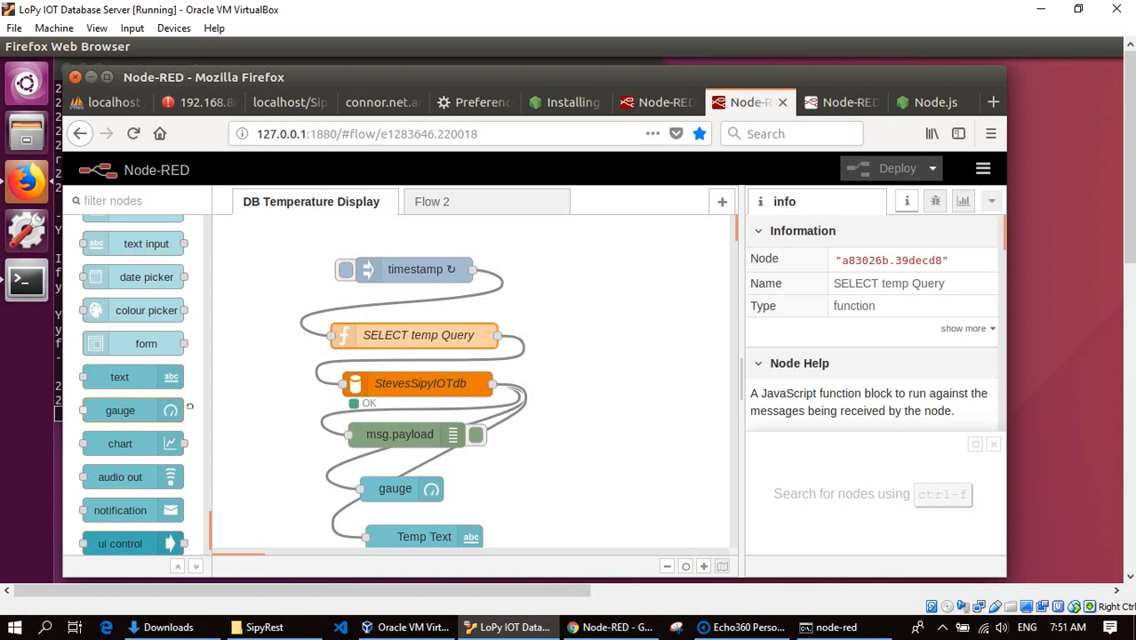
drag(210, 526, 209, 416)
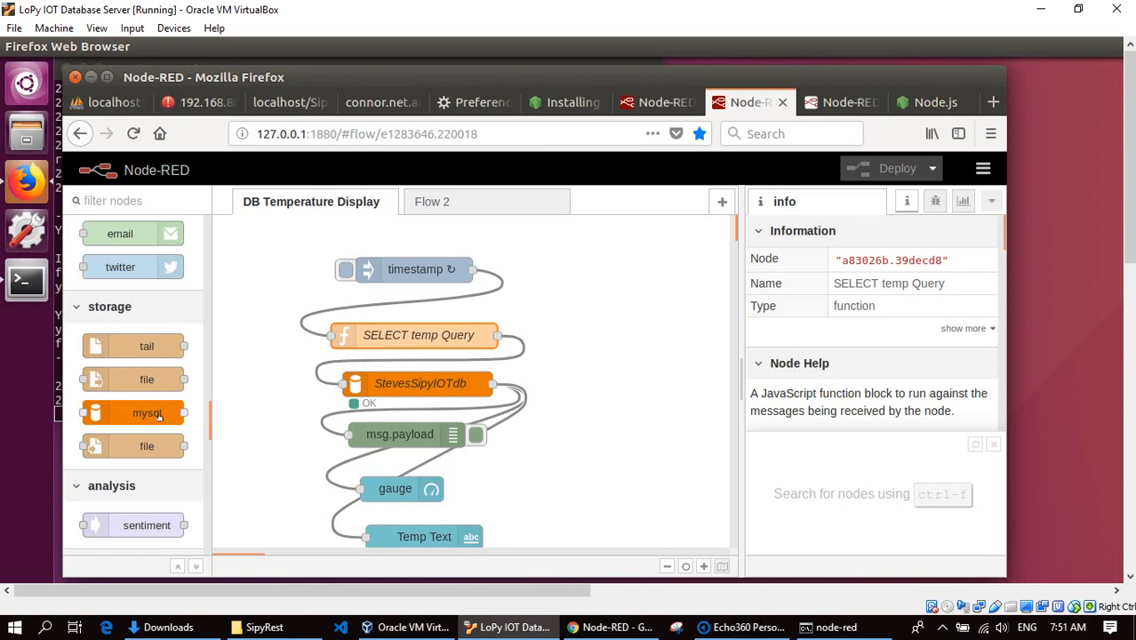
Examine the mysql node's database connection fields, from host and port to timezone, and its node settings, and close it without changes
double_click(446, 394)
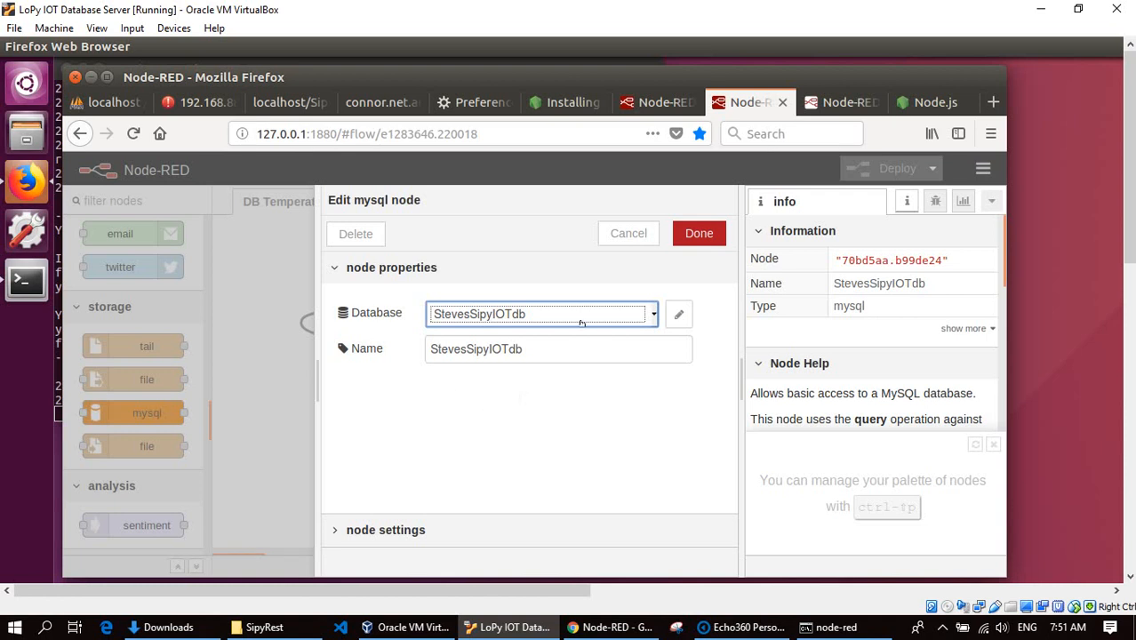
click(679, 318)
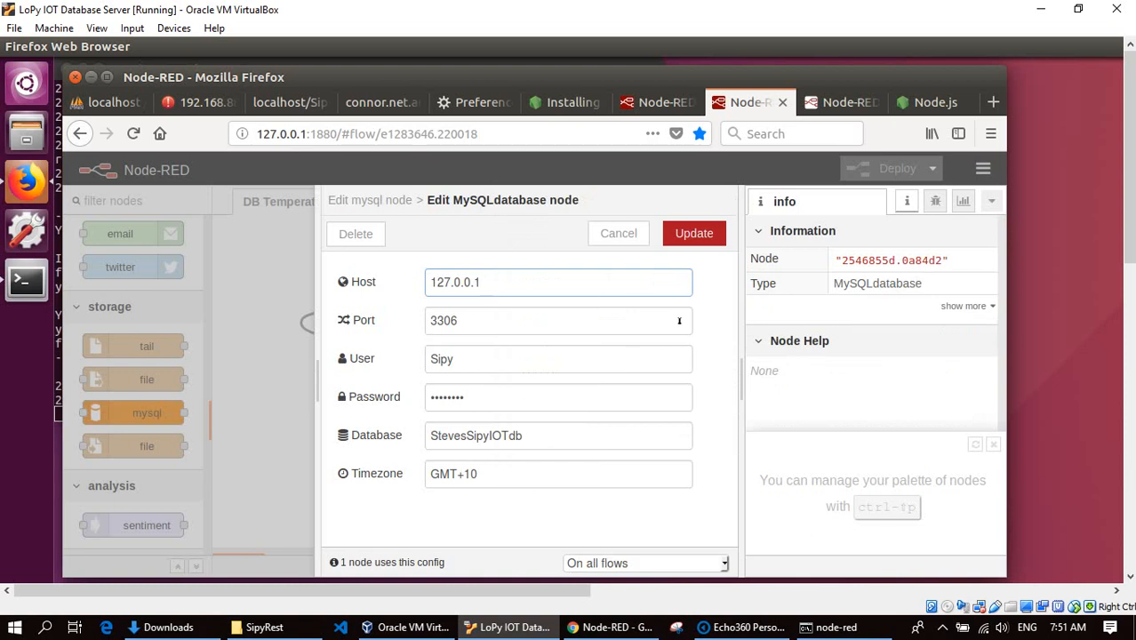
drag(488, 286, 412, 285)
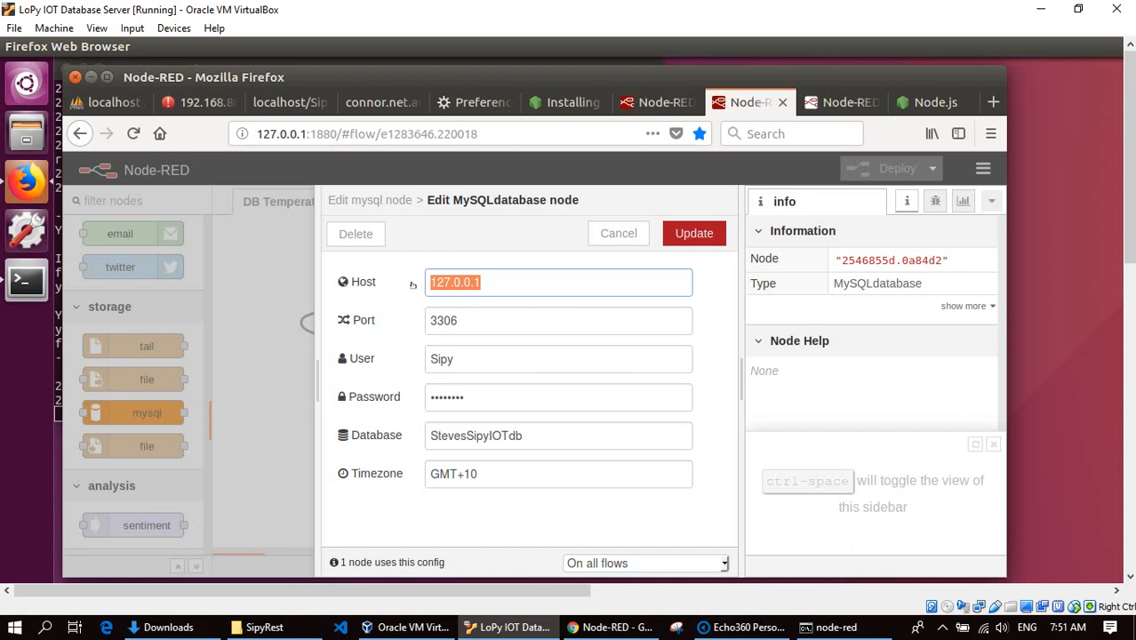
drag(474, 325, 425, 325)
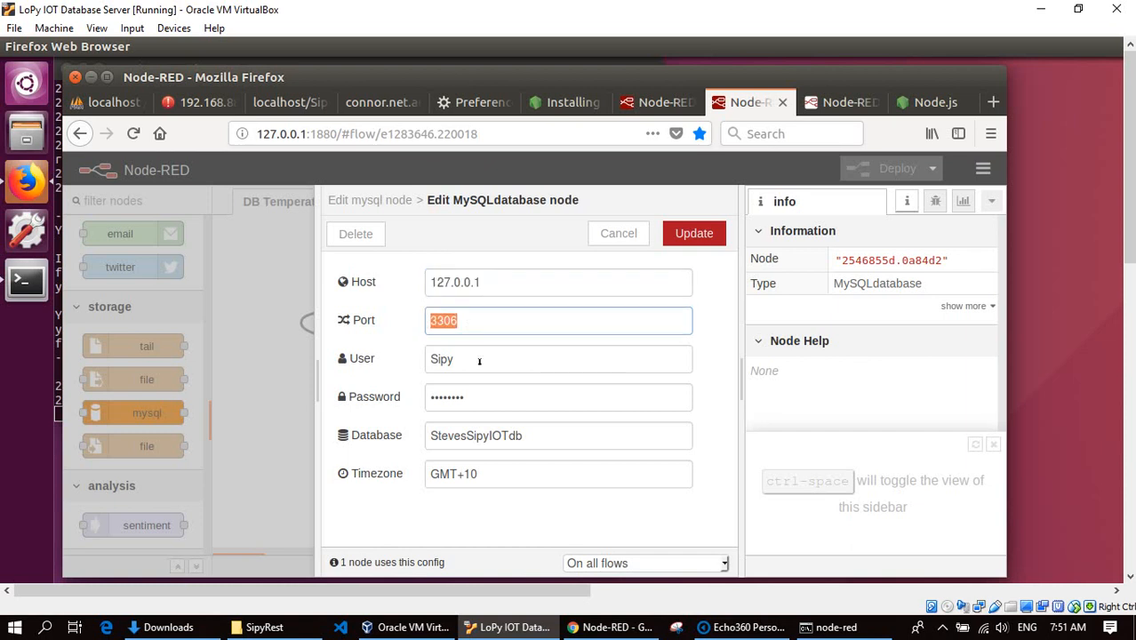
double_click(428, 362)
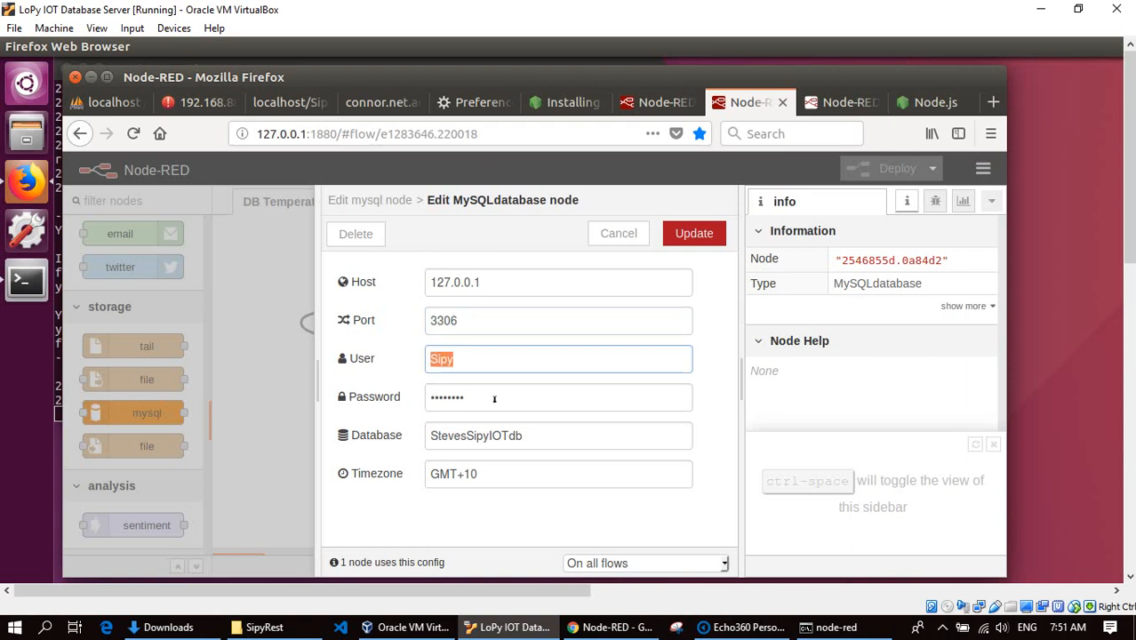
drag(473, 401, 417, 401)
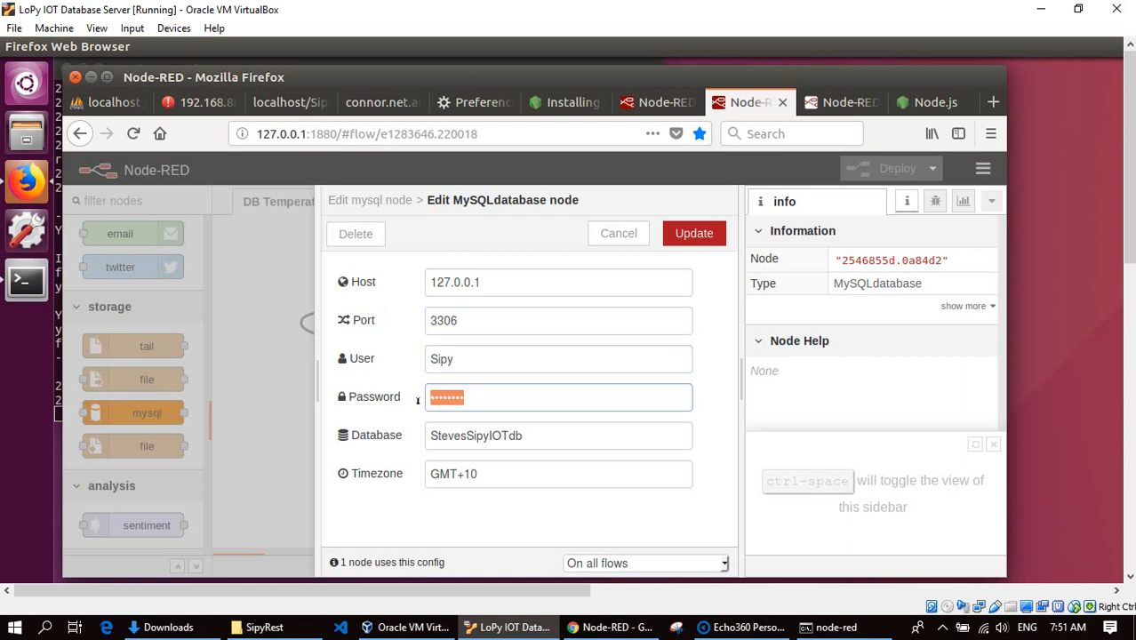
click(537, 440)
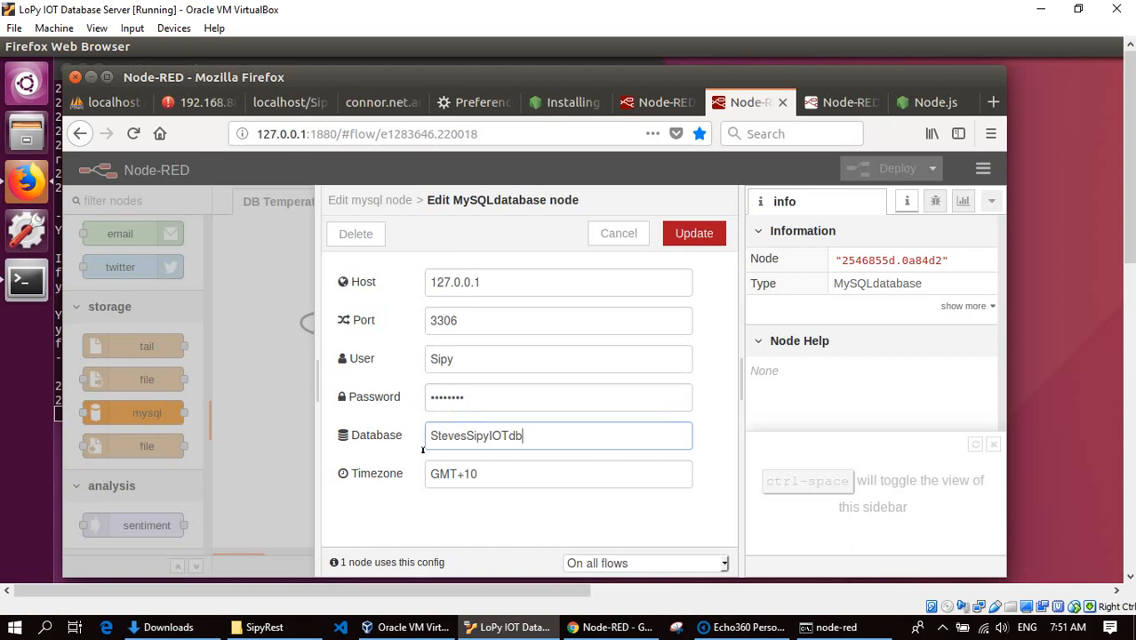
double_click(423, 449)
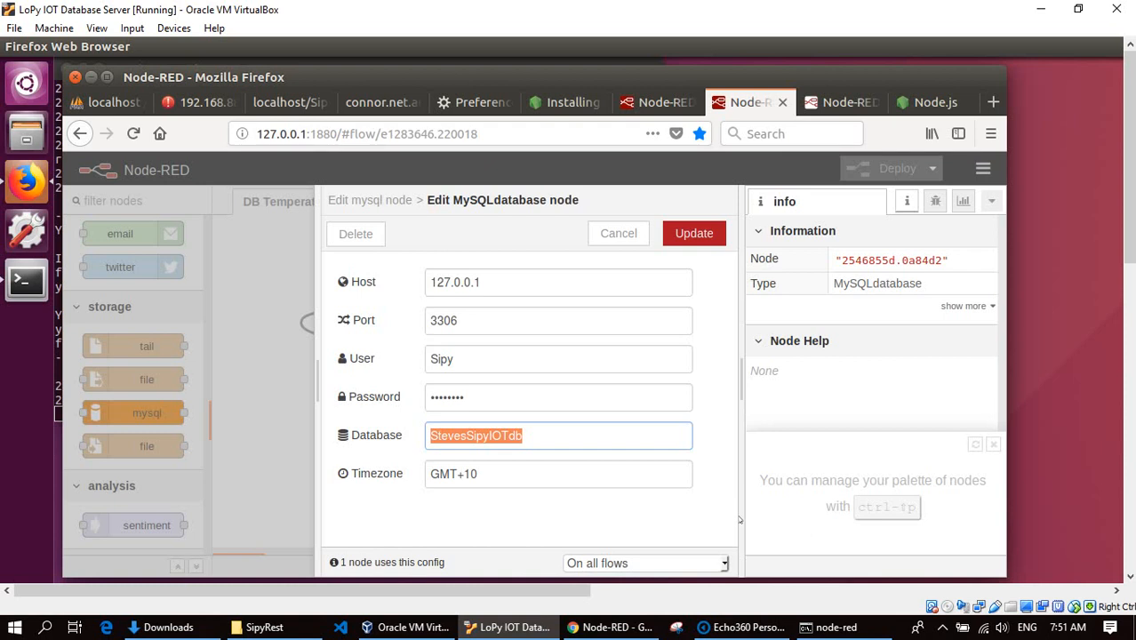
click(619, 235)
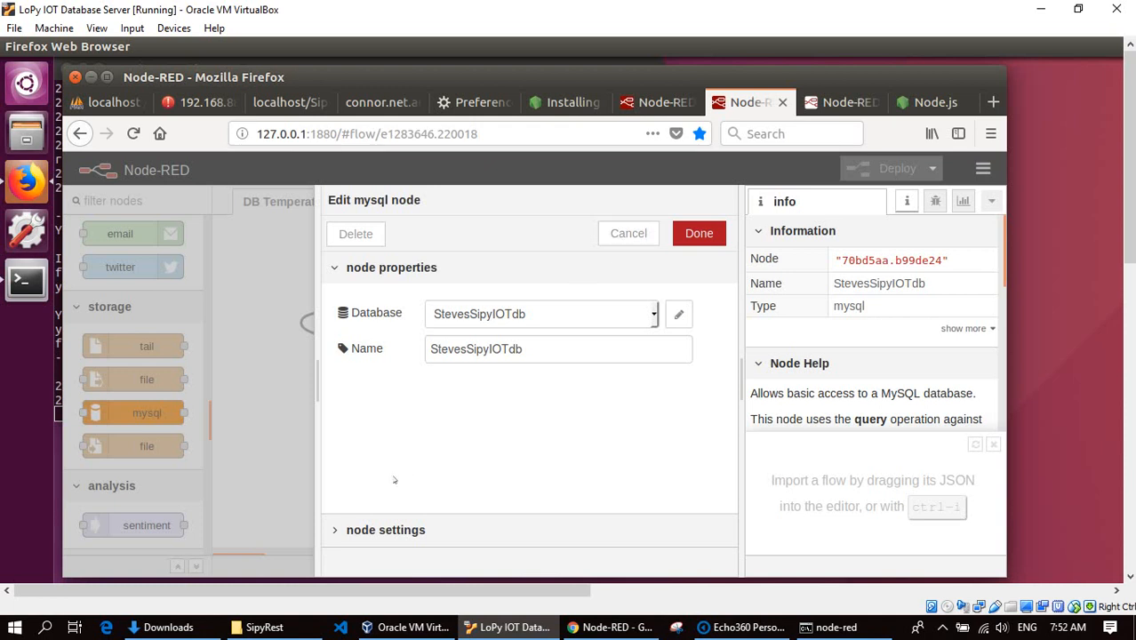
click(340, 531)
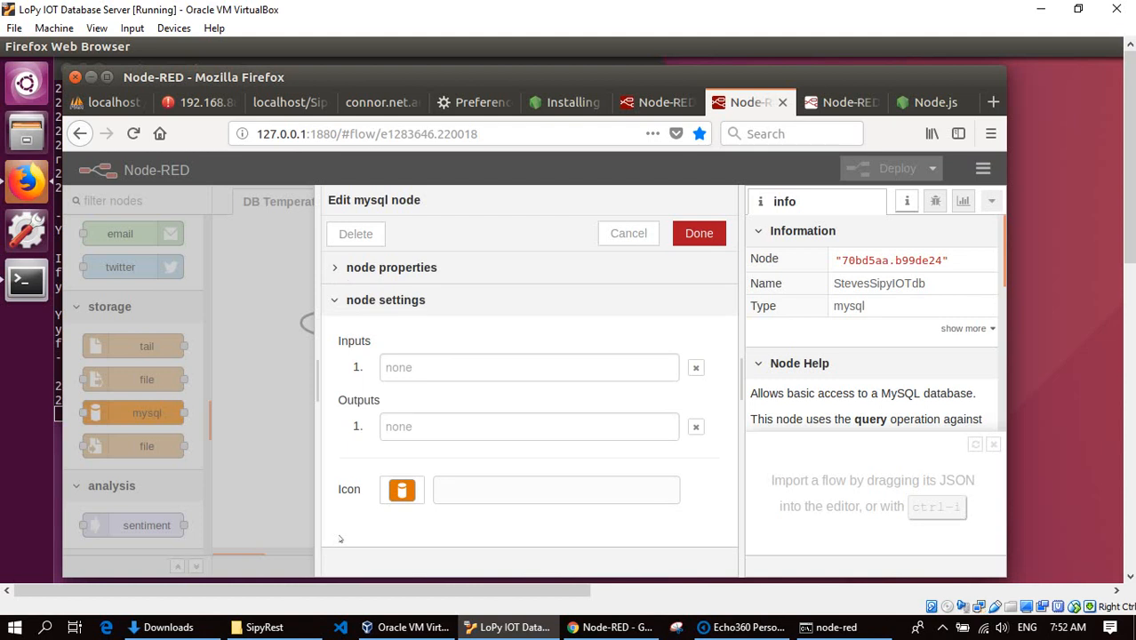
click(626, 239)
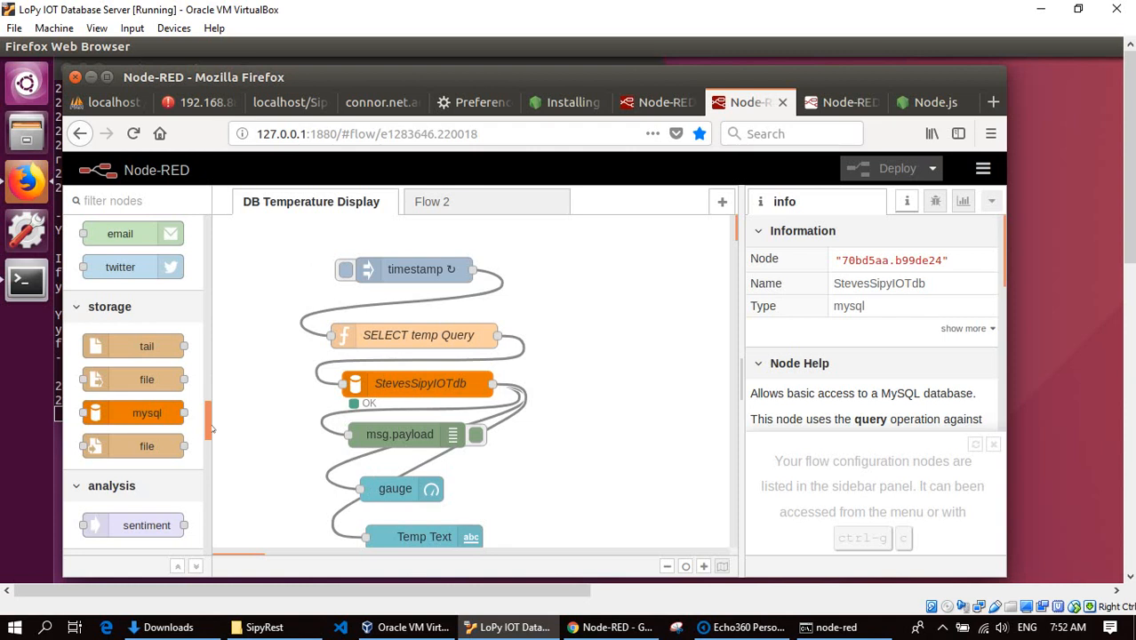
Find the debug output node in the palette, clear the debug log, and expand a new message down to its temperature value
scroll(213, 386, up, 10)
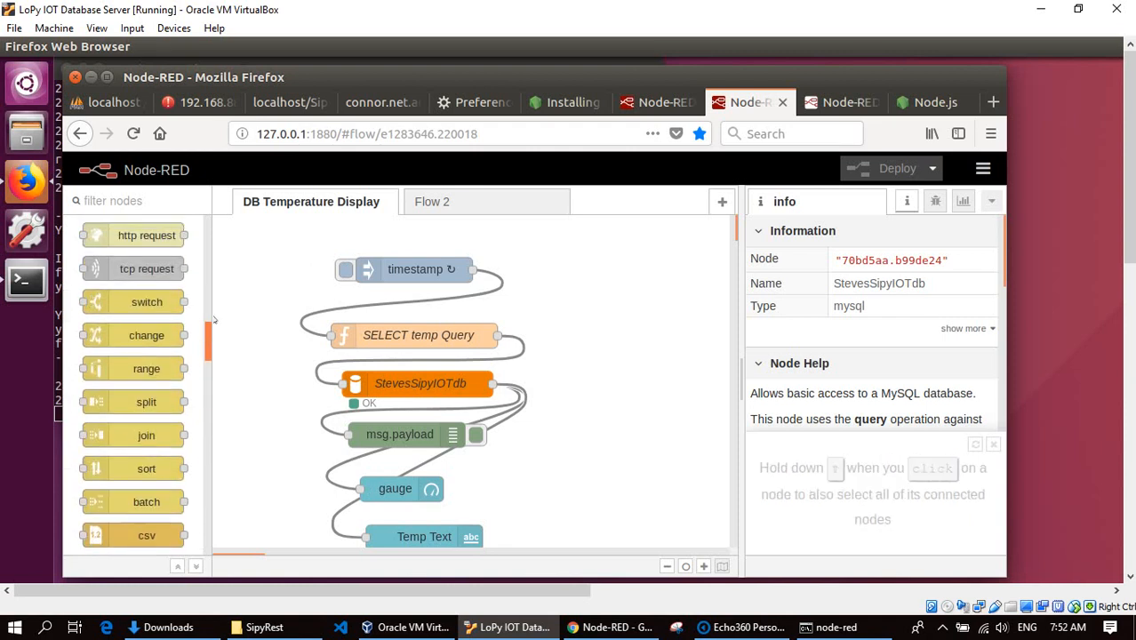
scroll(213, 304, up, 5)
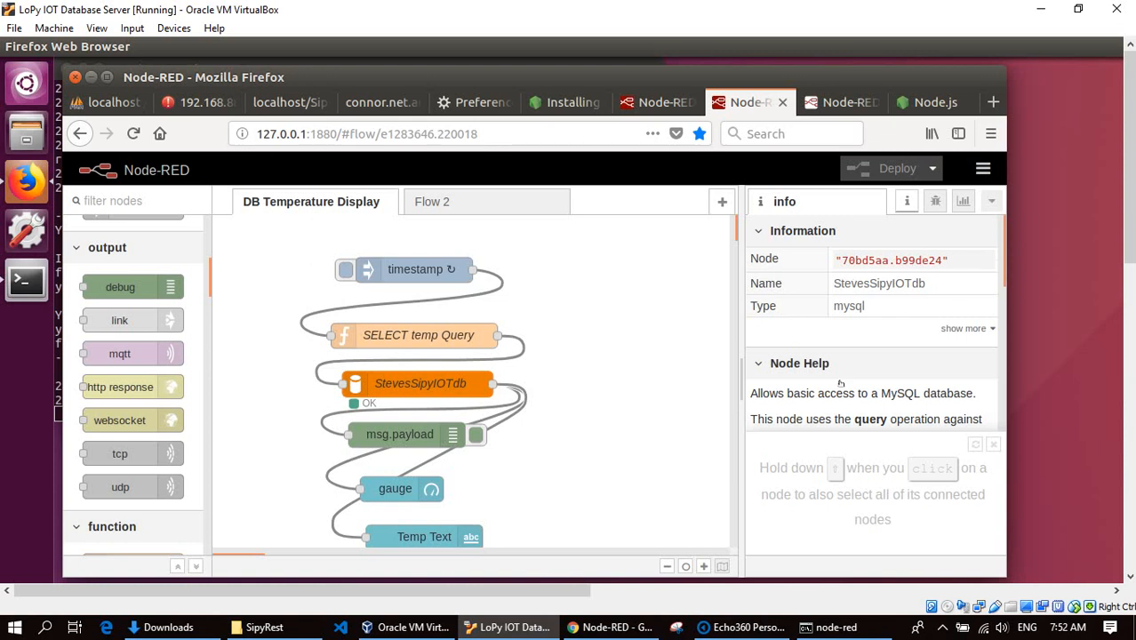
click(936, 202)
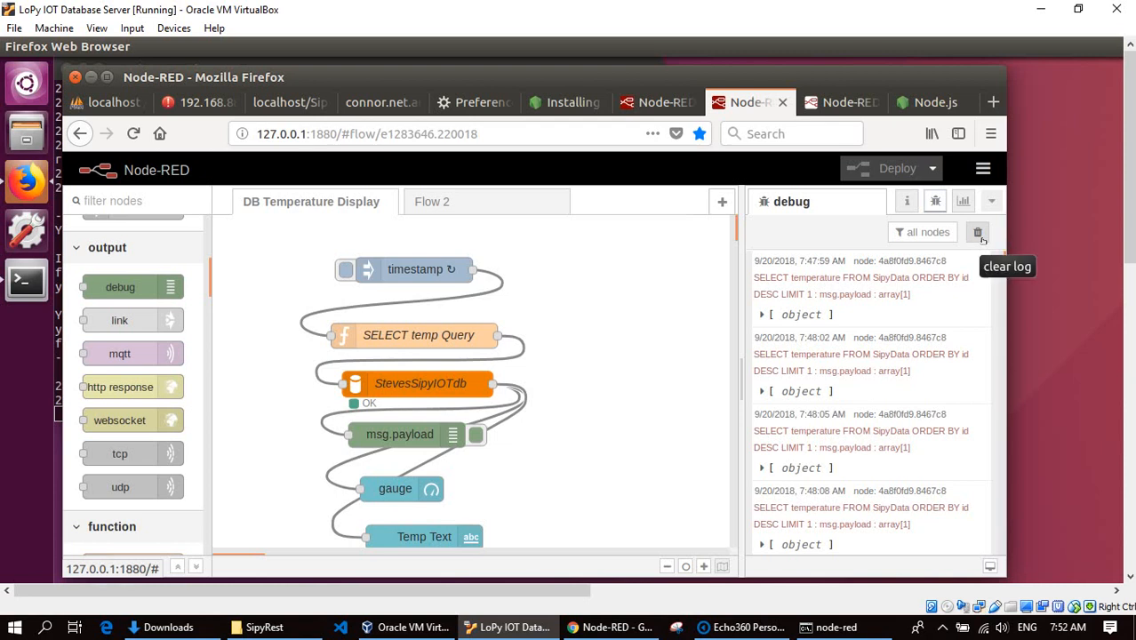
click(981, 237)
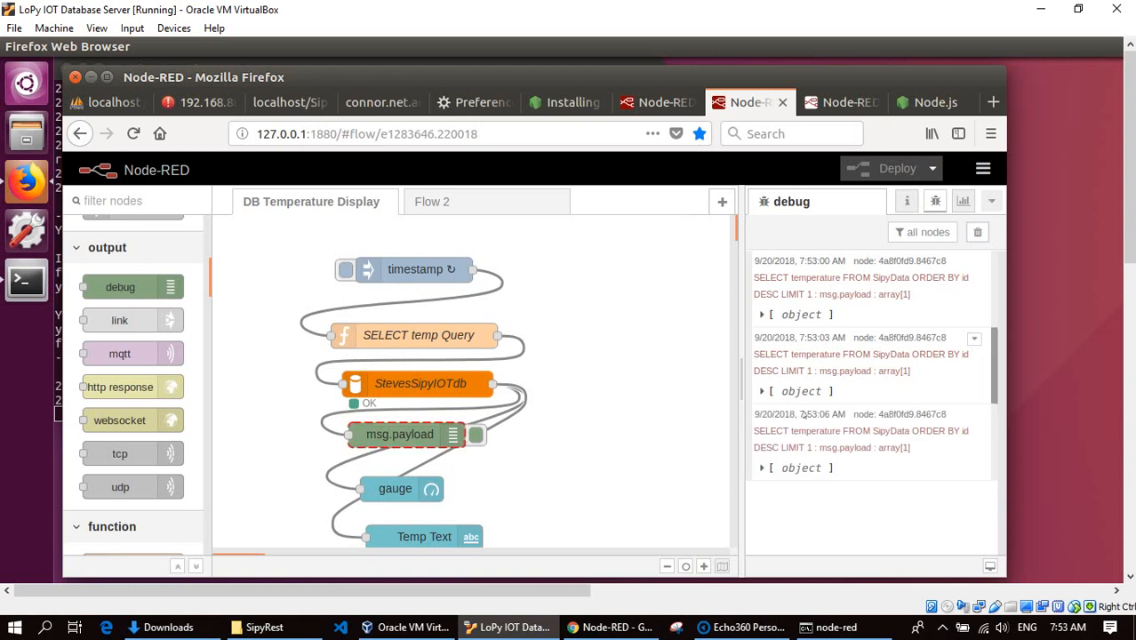
click(763, 313)
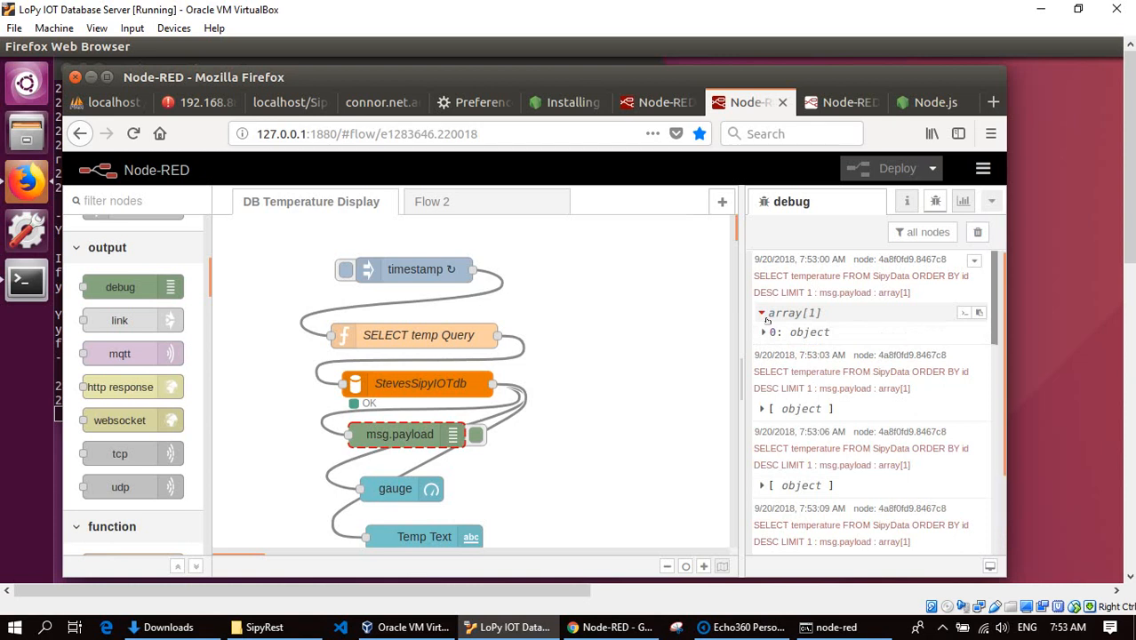
click(766, 334)
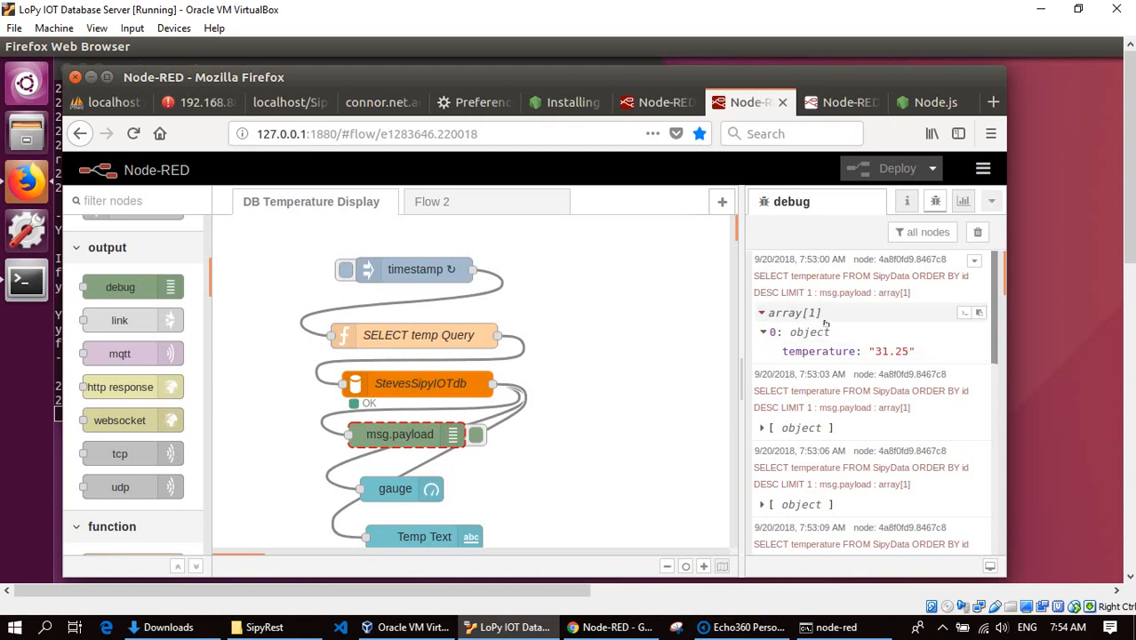
Examine the gauge node's group options, label and value format, comparing its temperature field with the query in the debug log
double_click(398, 500)
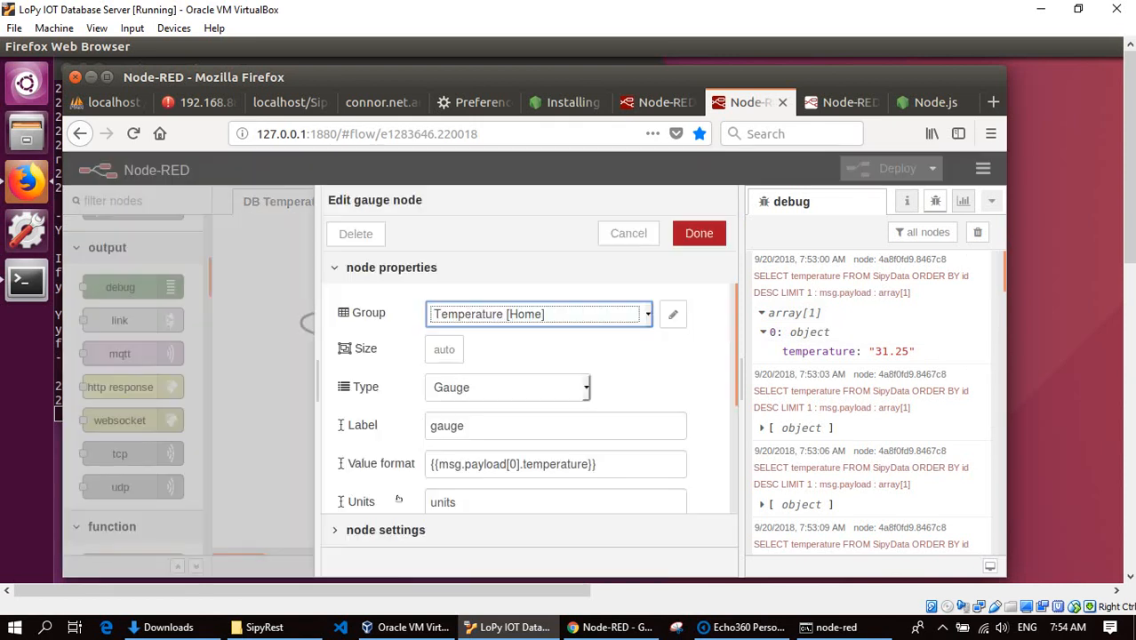
click(650, 316)
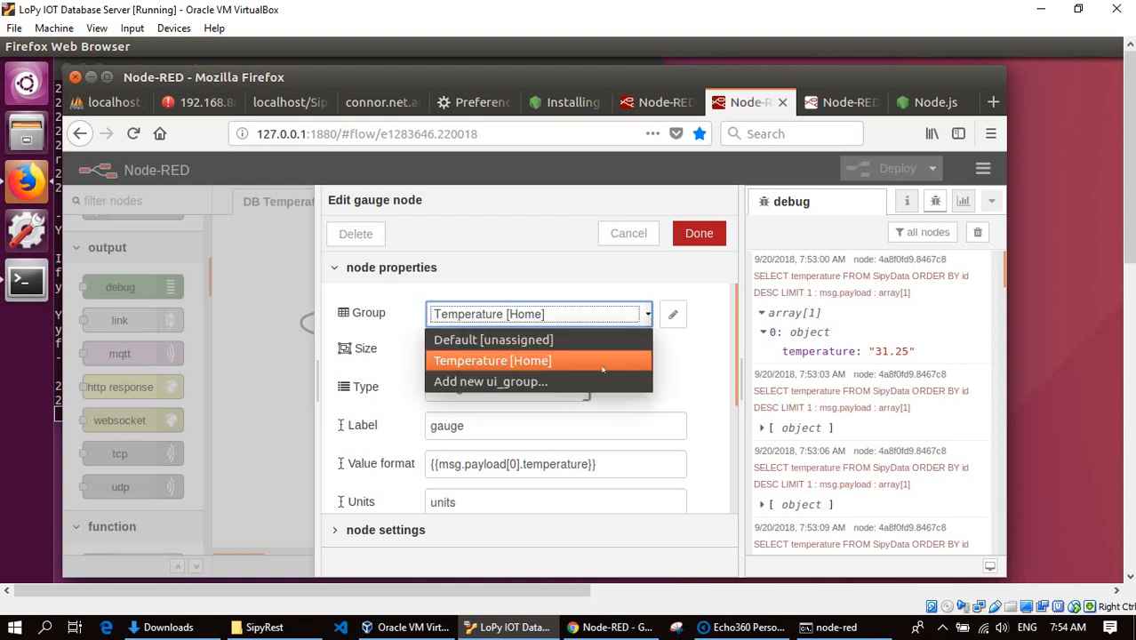
click(602, 367)
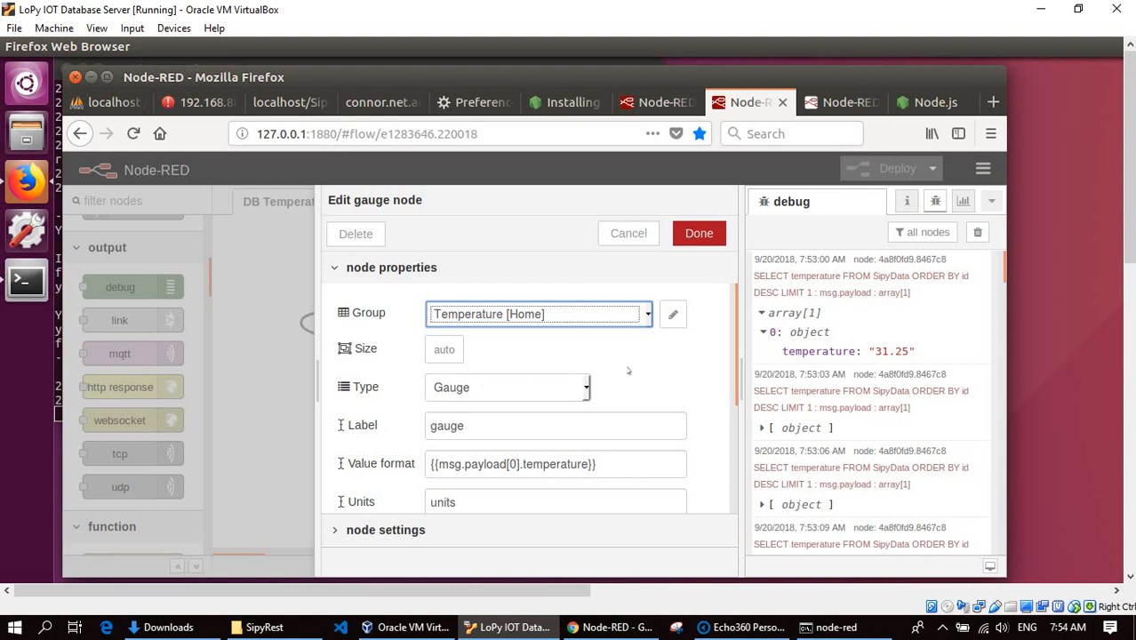
click(486, 435)
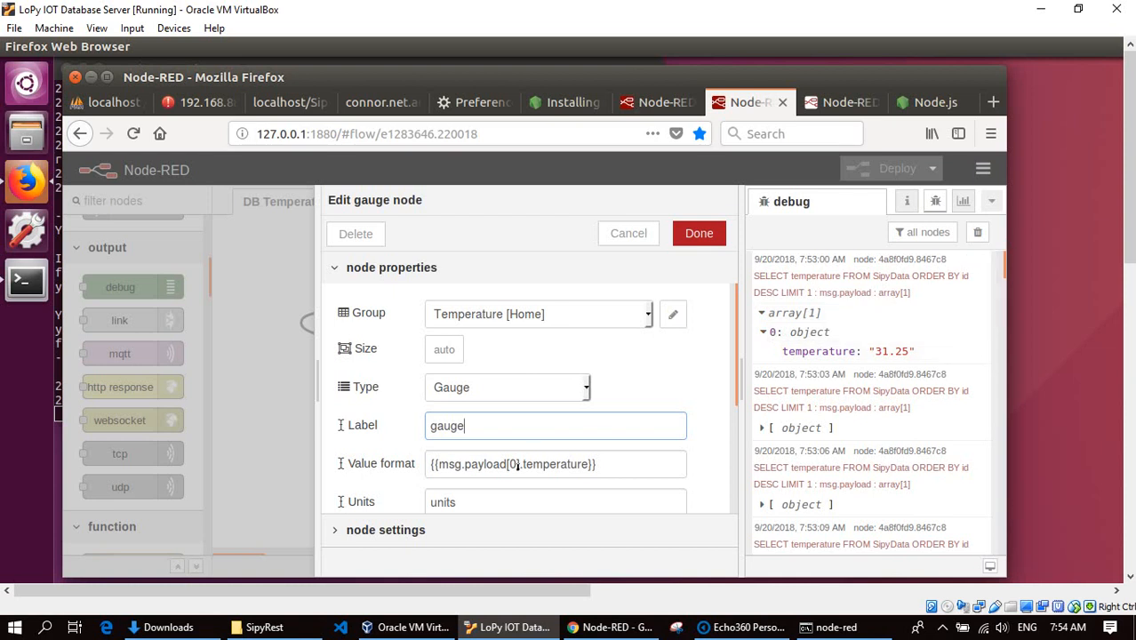
double_click(514, 466)
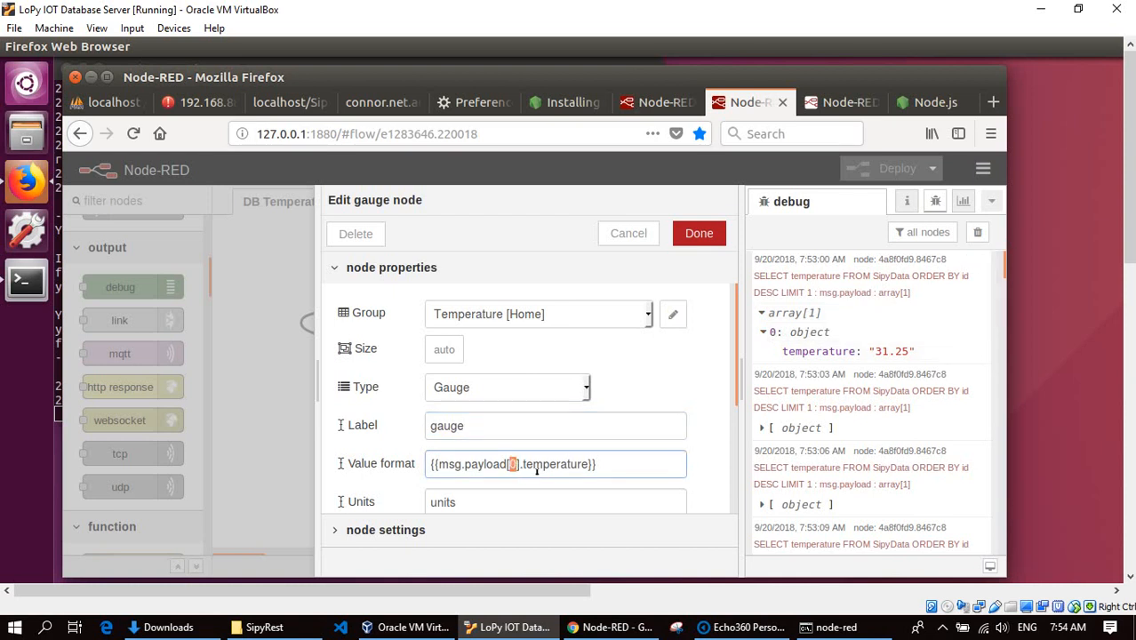
drag(524, 465, 593, 466)
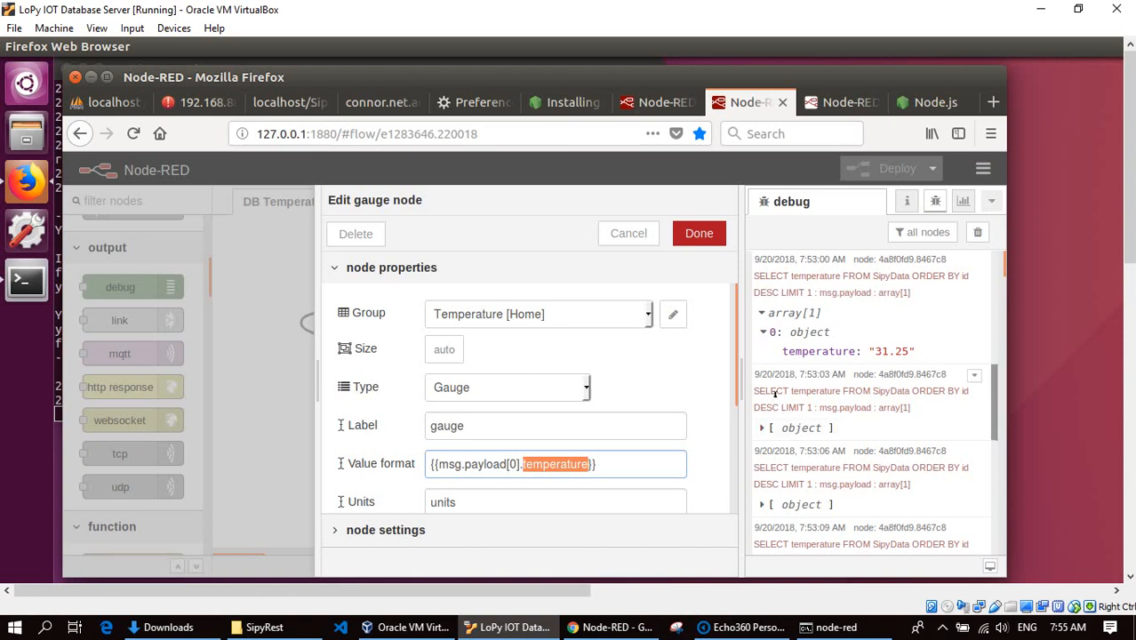
drag(790, 392, 844, 395)
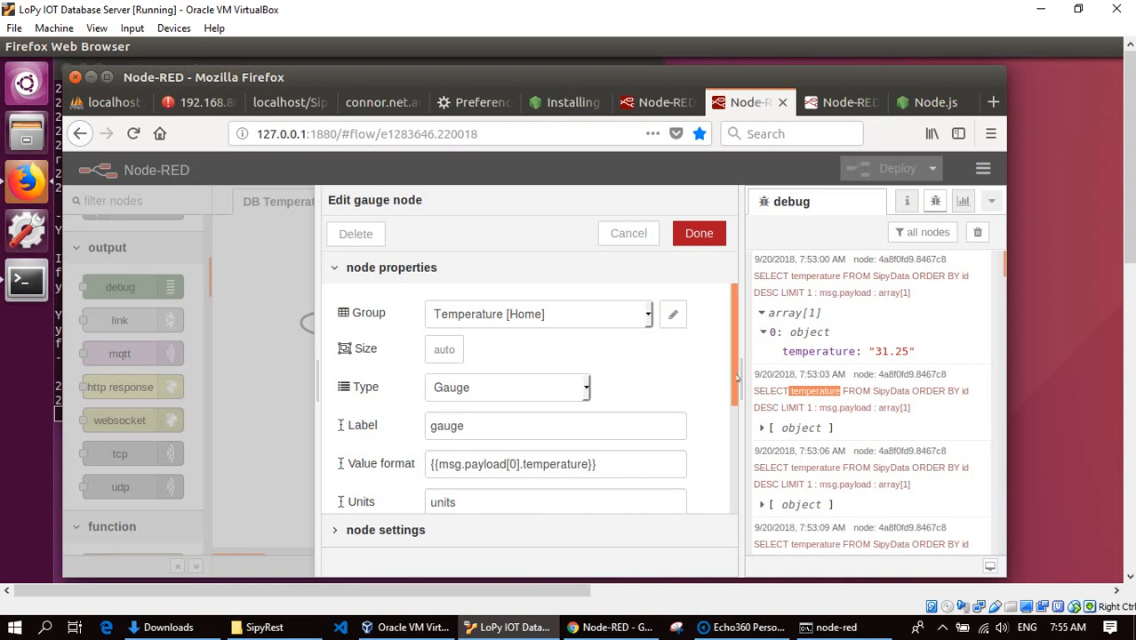
Review the gauge node's units, range, colour gradient and sectors, and close it without changes
drag(736, 380, 746, 479)
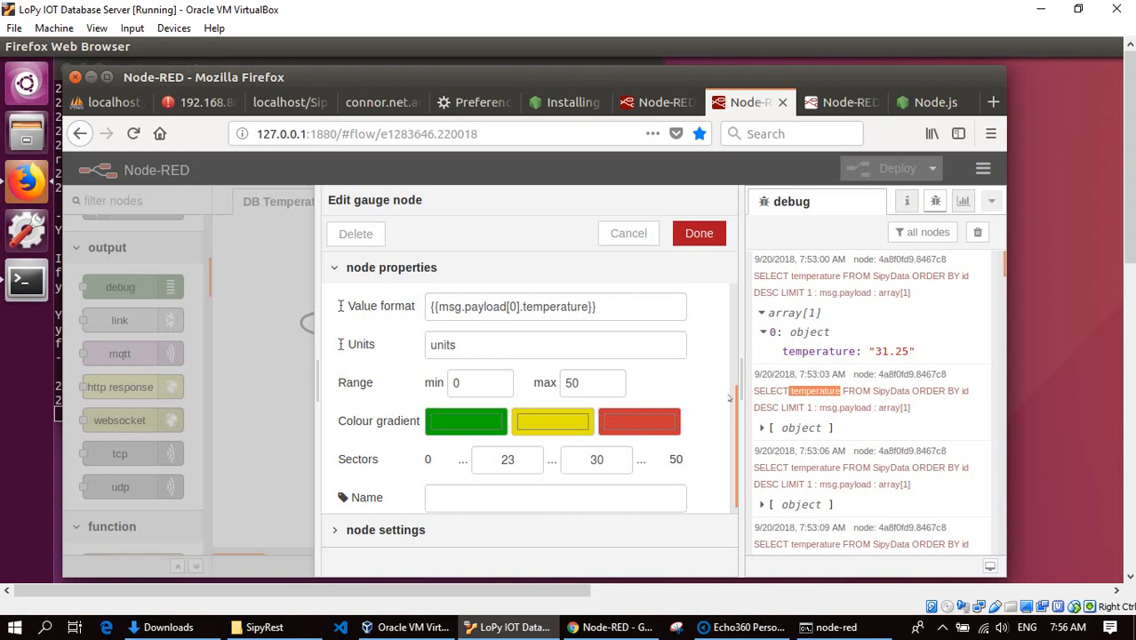
scroll(737, 415, down, 1)
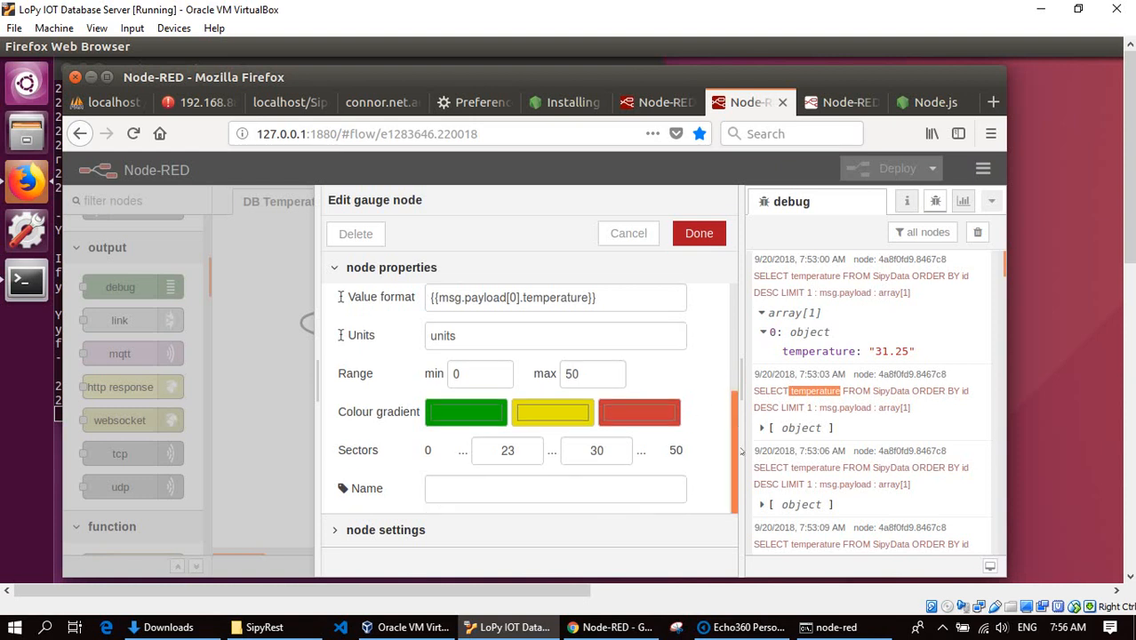
click(629, 234)
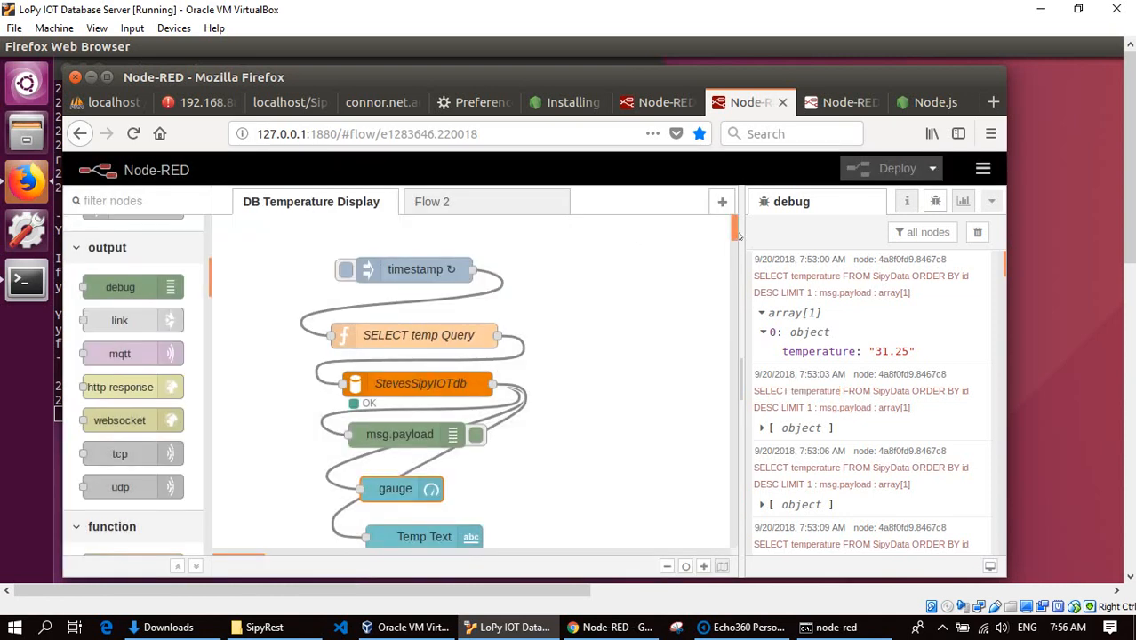
Find the dashboard nodes in the palette, review the Temp Text node's properties and its dashboard group, and close both without changes
drag(736, 233, 736, 242)
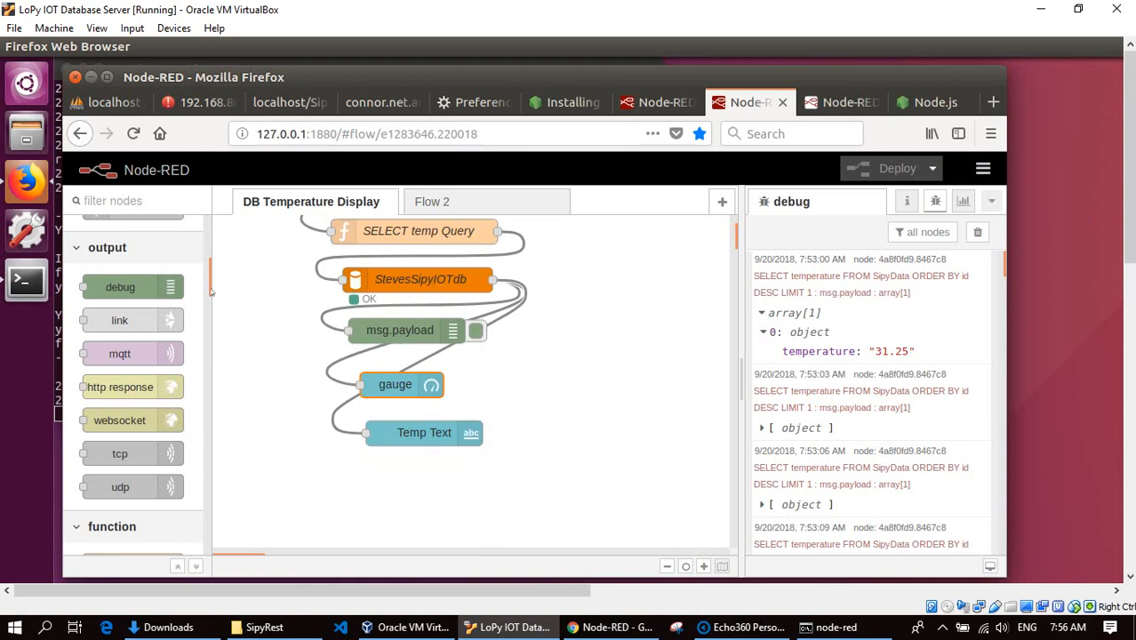
drag(211, 316, 213, 531)
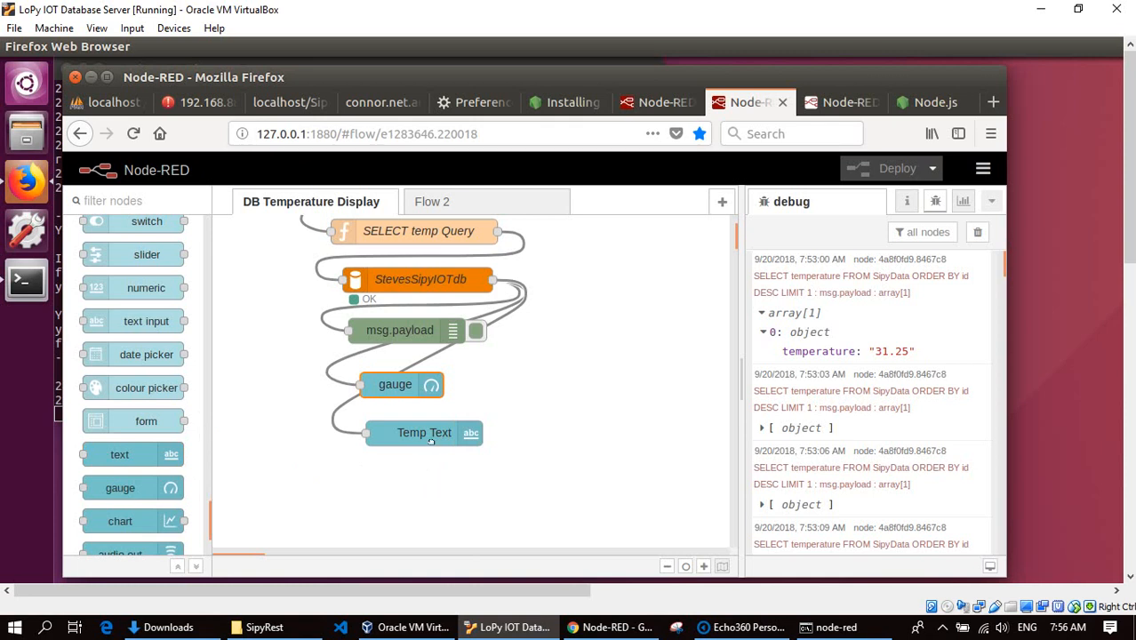
double_click(431, 441)
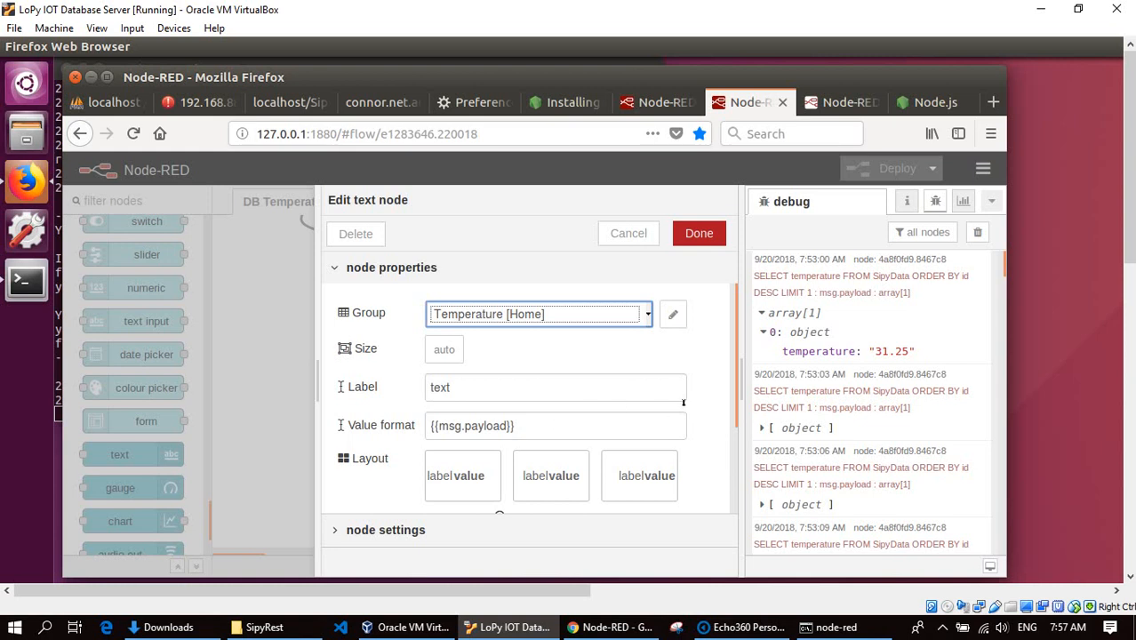
drag(735, 388, 737, 502)
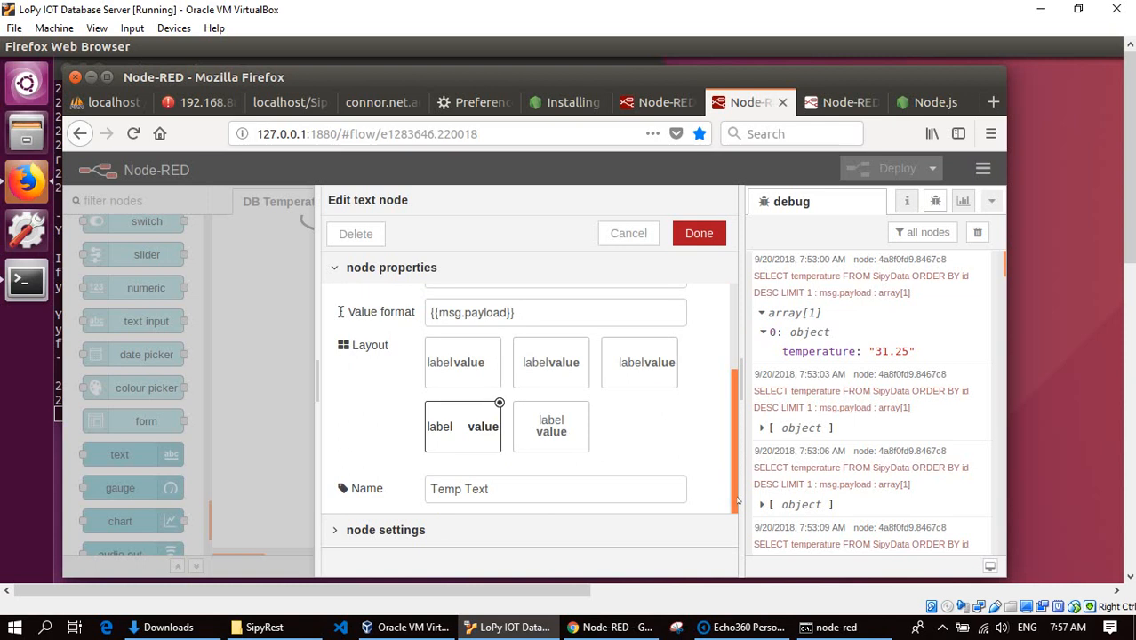
scroll(533, 382, up, 3)
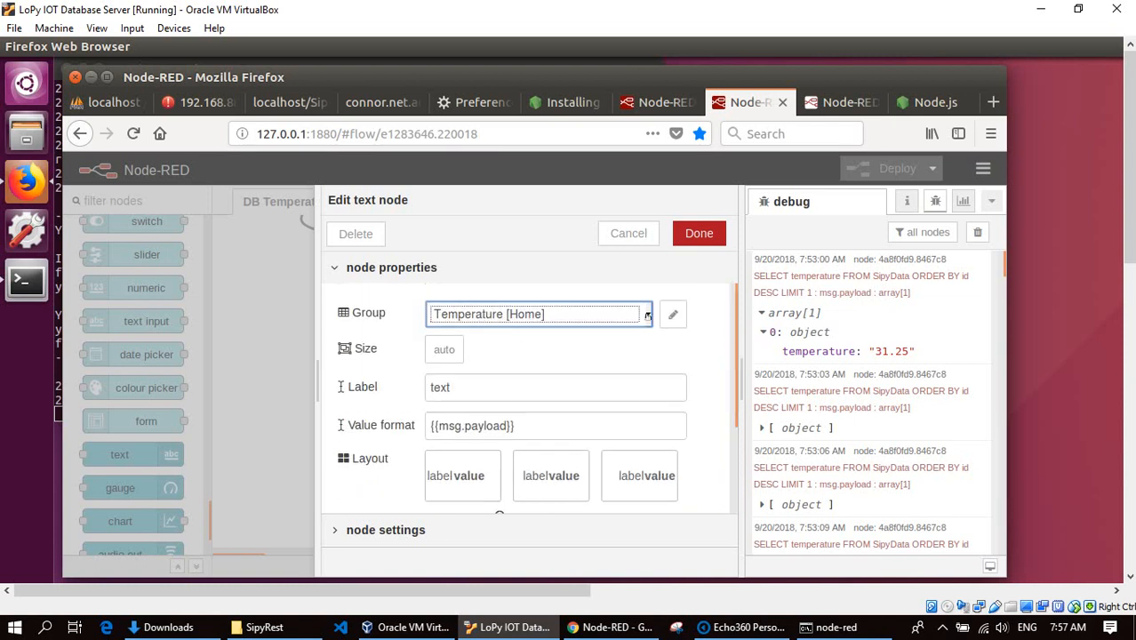
click(682, 320)
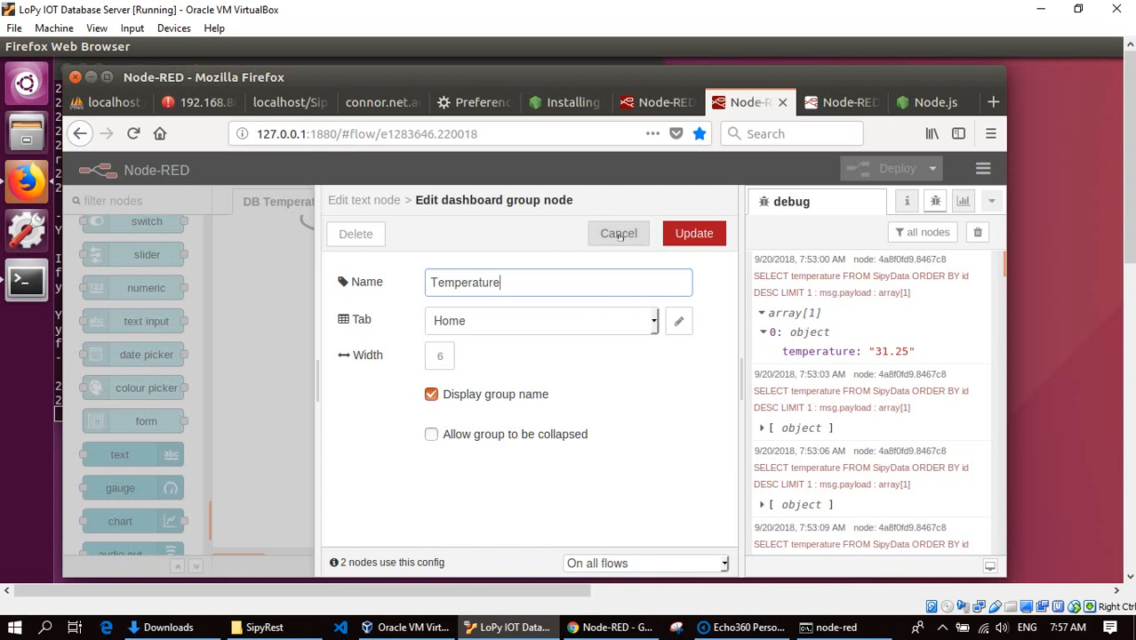
click(618, 234)
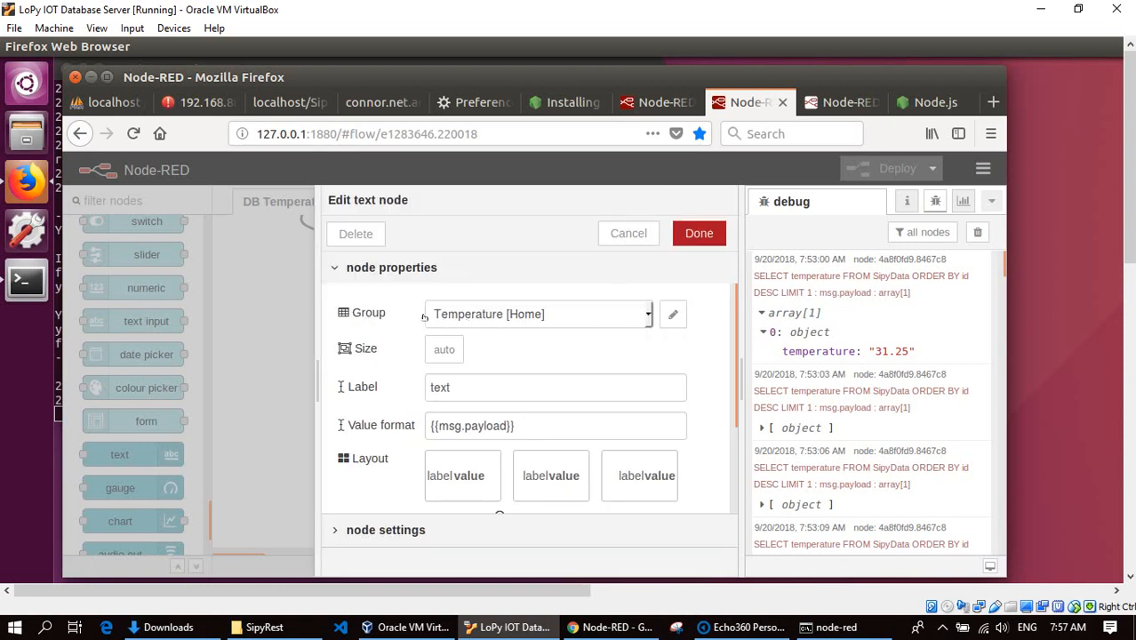
click(627, 233)
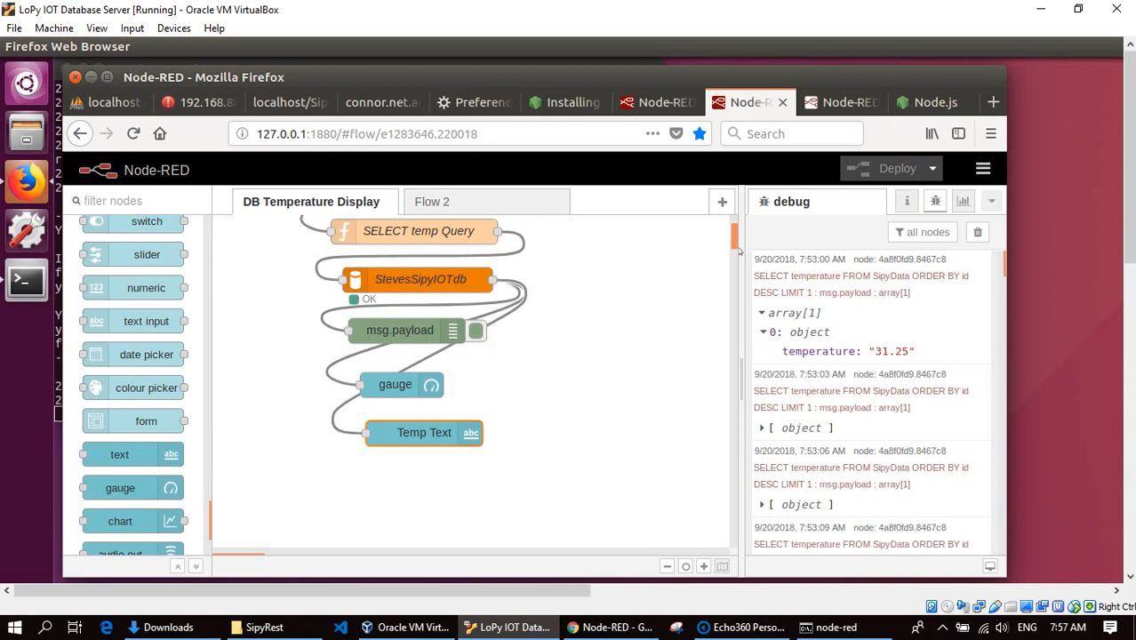
Clear the debug log and trigger the timestamp inject node at the start of the flow
drag(740, 252, 737, 235)
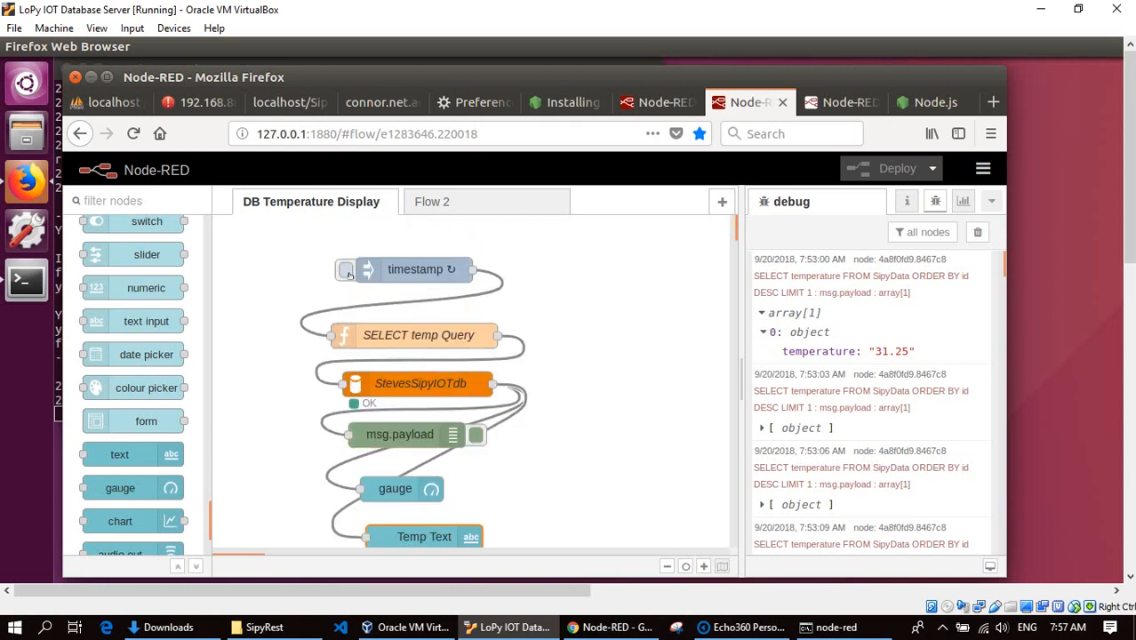
click(980, 232)
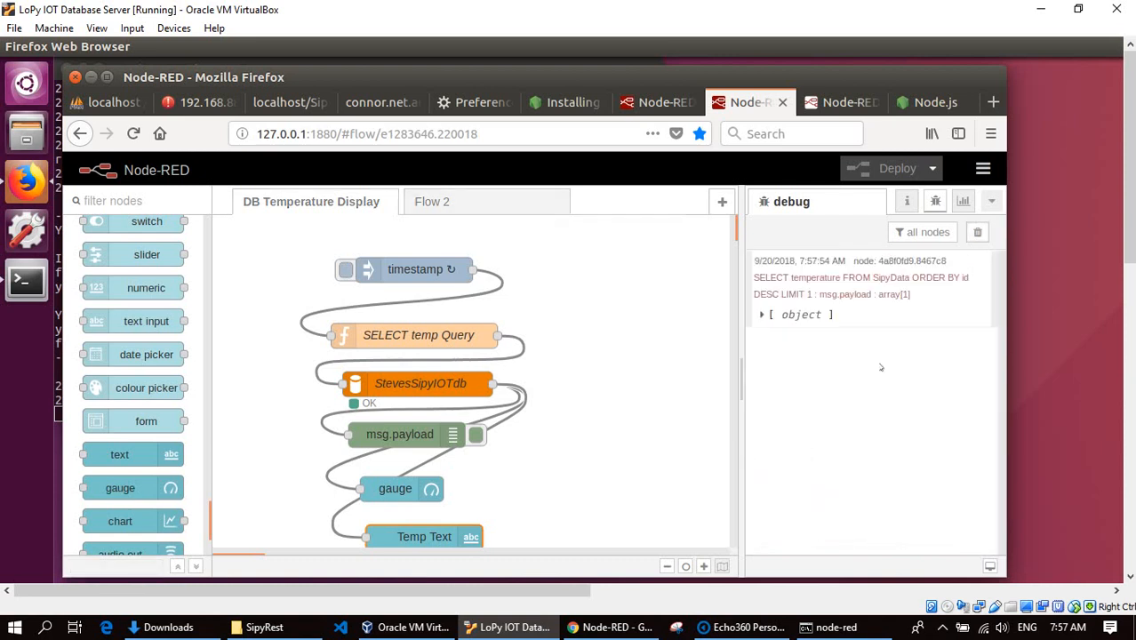
click(350, 276)
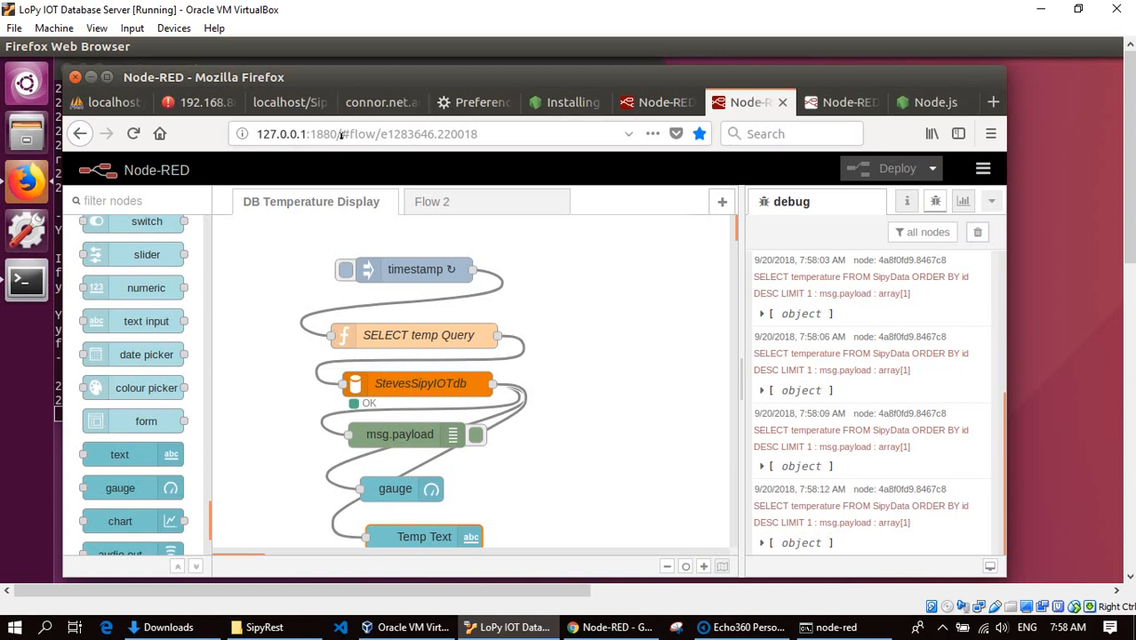
drag(338, 135, 250, 138)
key(ctrl+c)
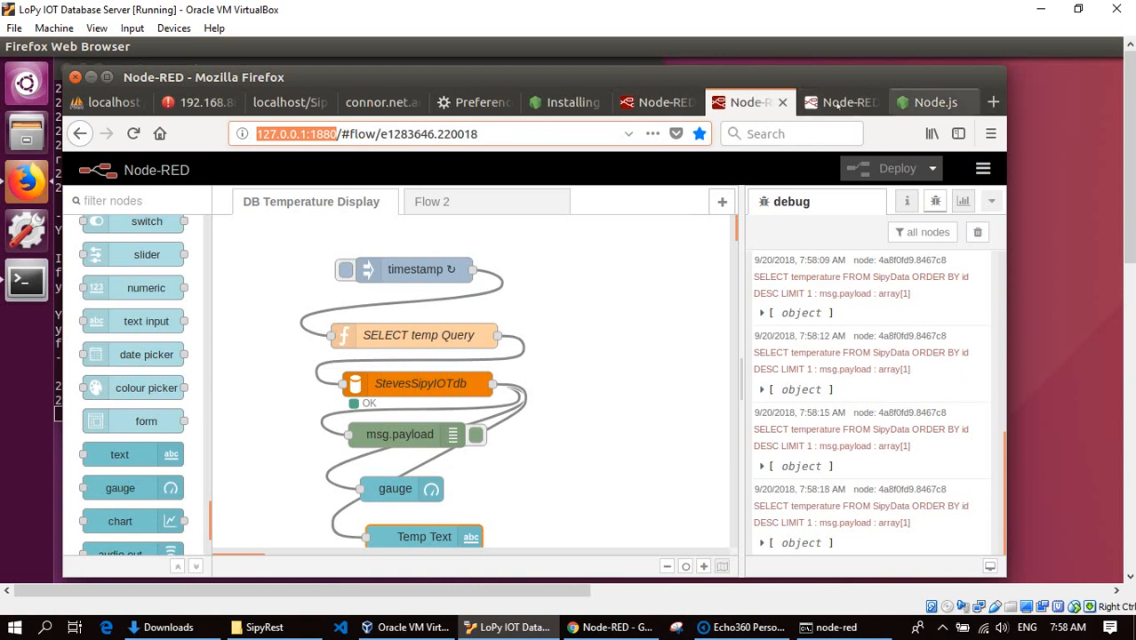
click(993, 103)
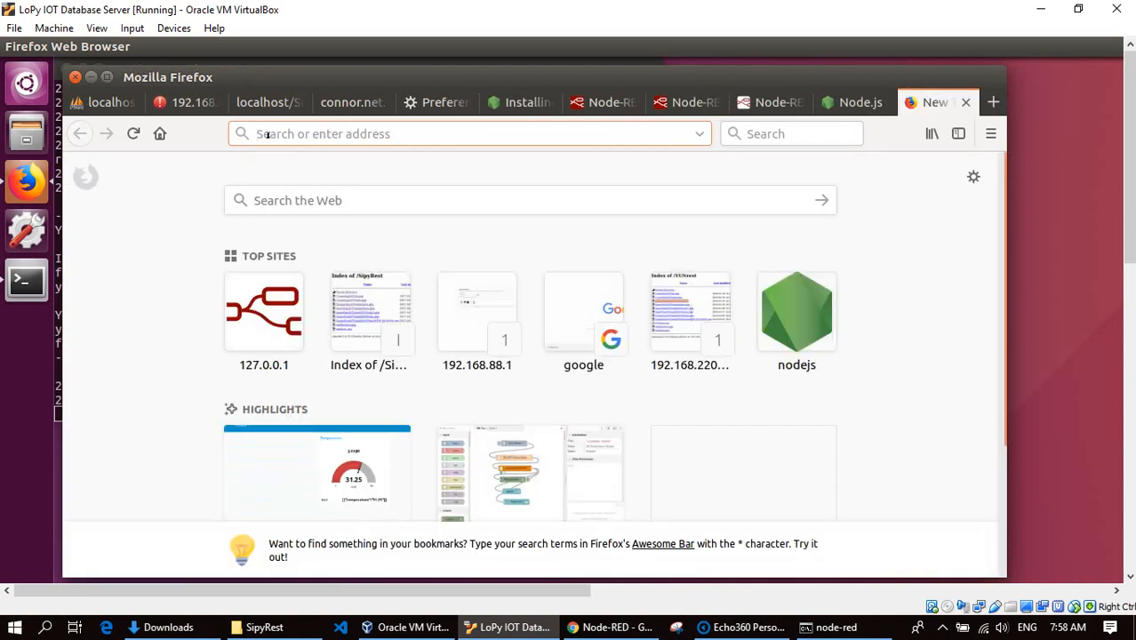
key(ctrl+v)
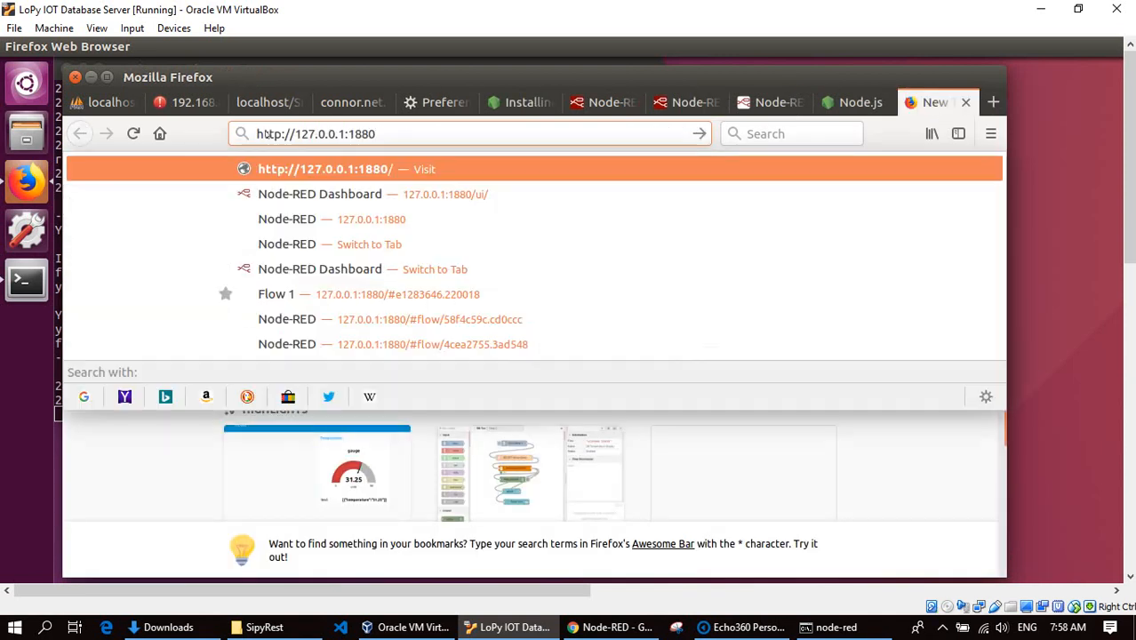
text(/)
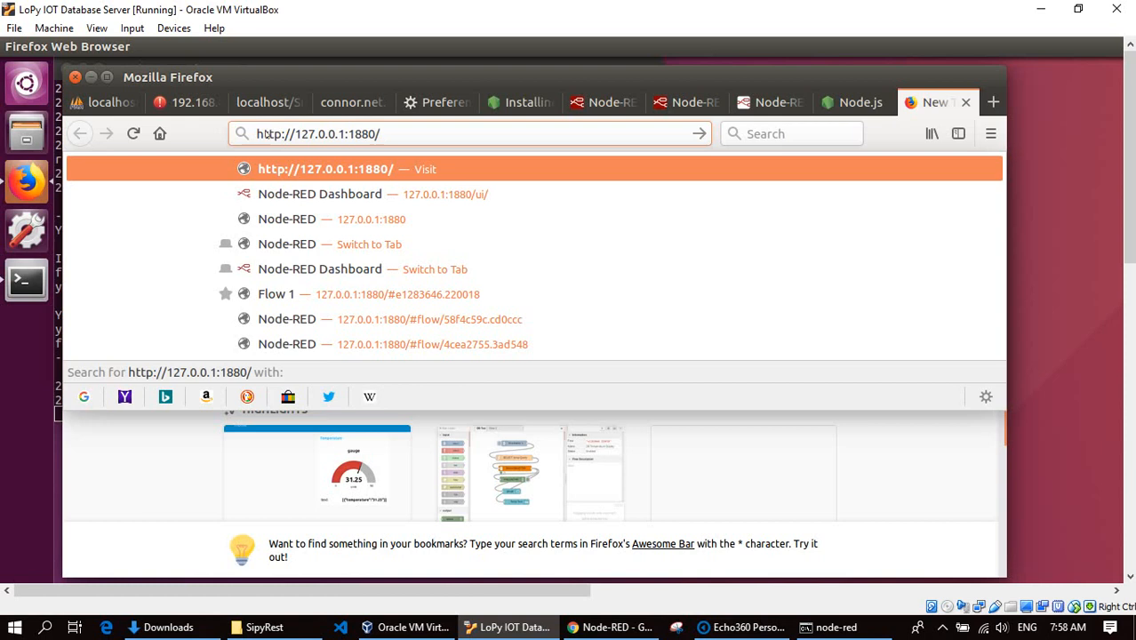
text(ui)
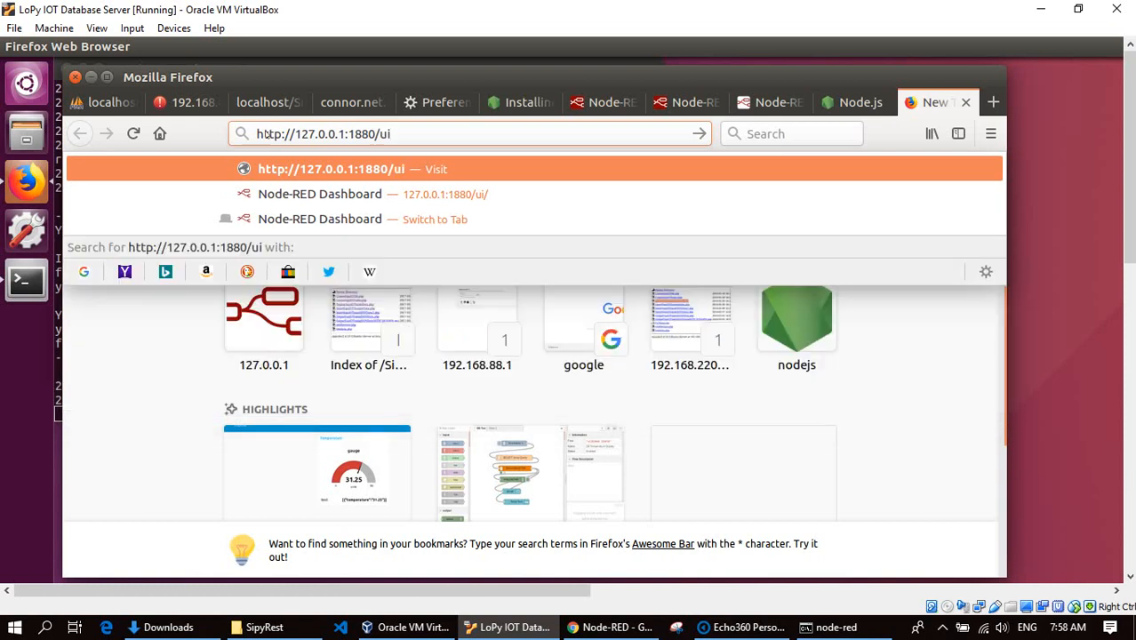
key(Return)
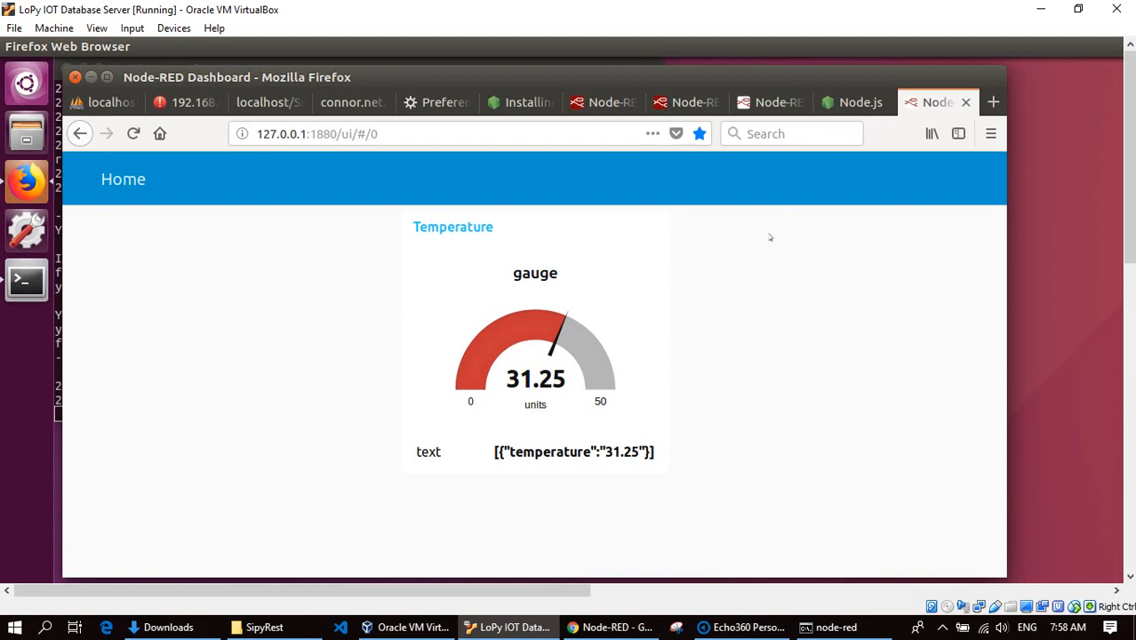
In the flow editor, set the gauge node's units to "deg C" and save the node
click(696, 107)
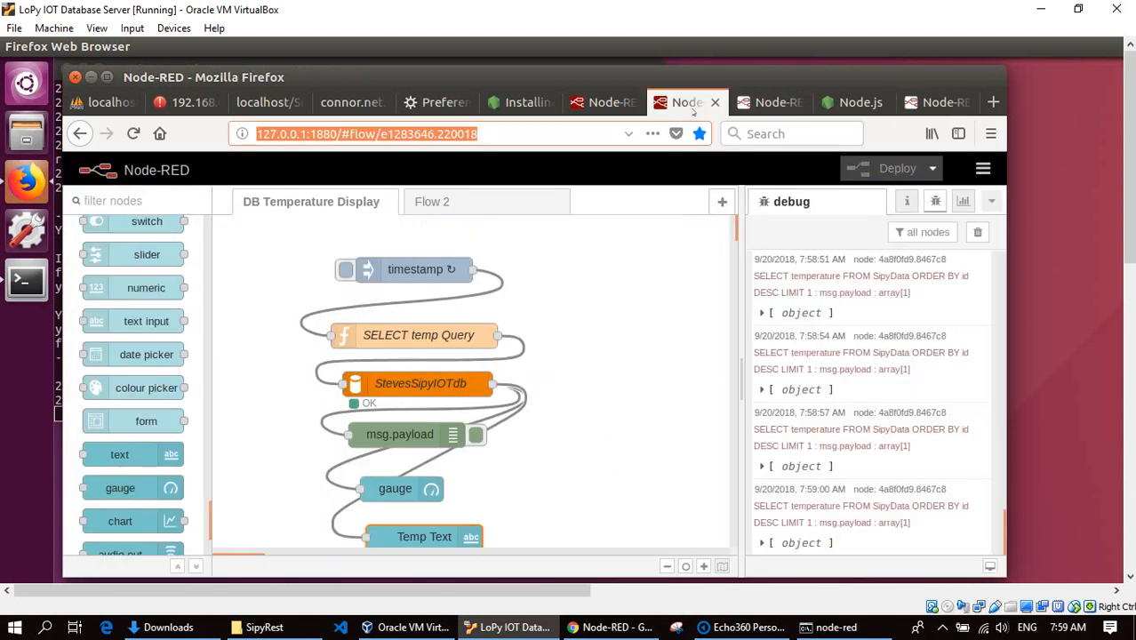
click(404, 490)
double_click(405, 490)
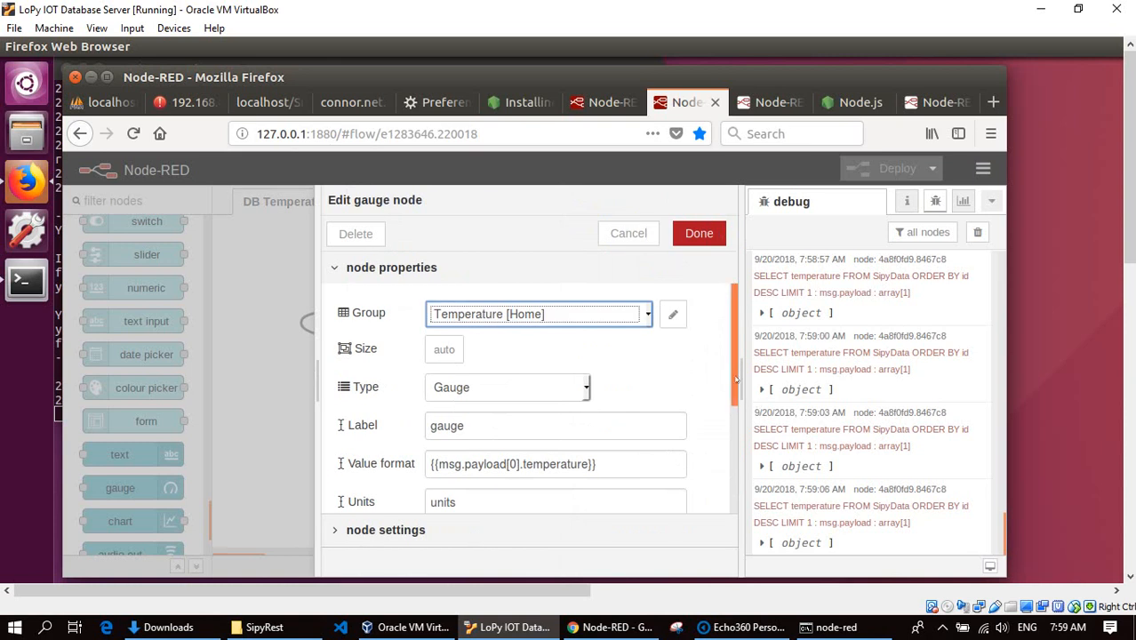
scroll(739, 427, down, 2)
scroll(739, 427, down, 1)
drag(458, 402, 426, 406)
text(d)
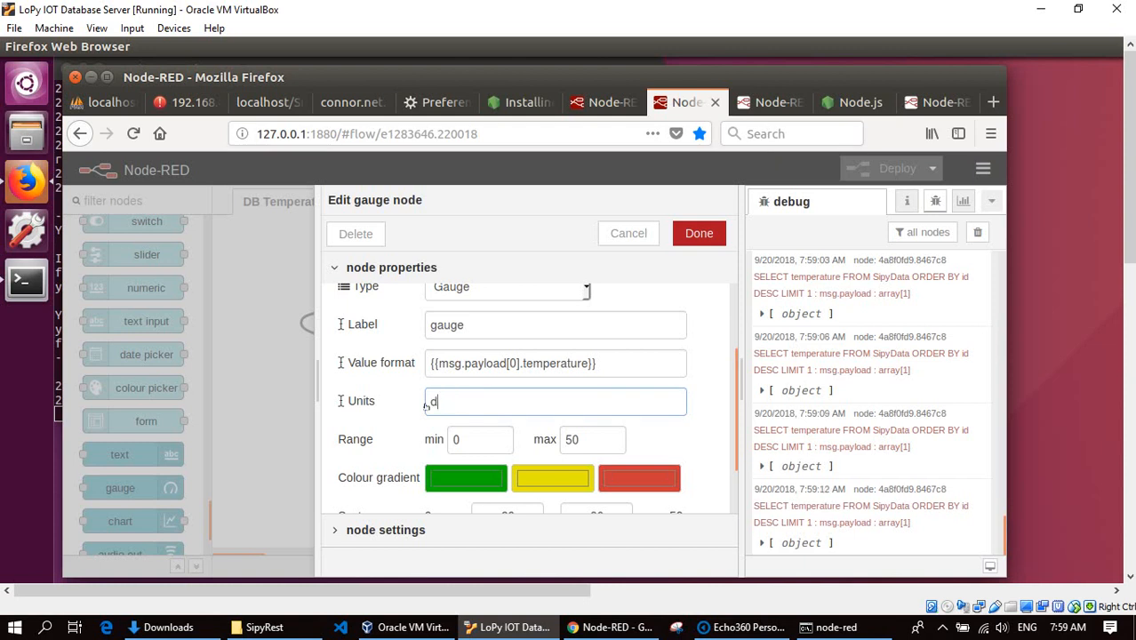
text(eg )
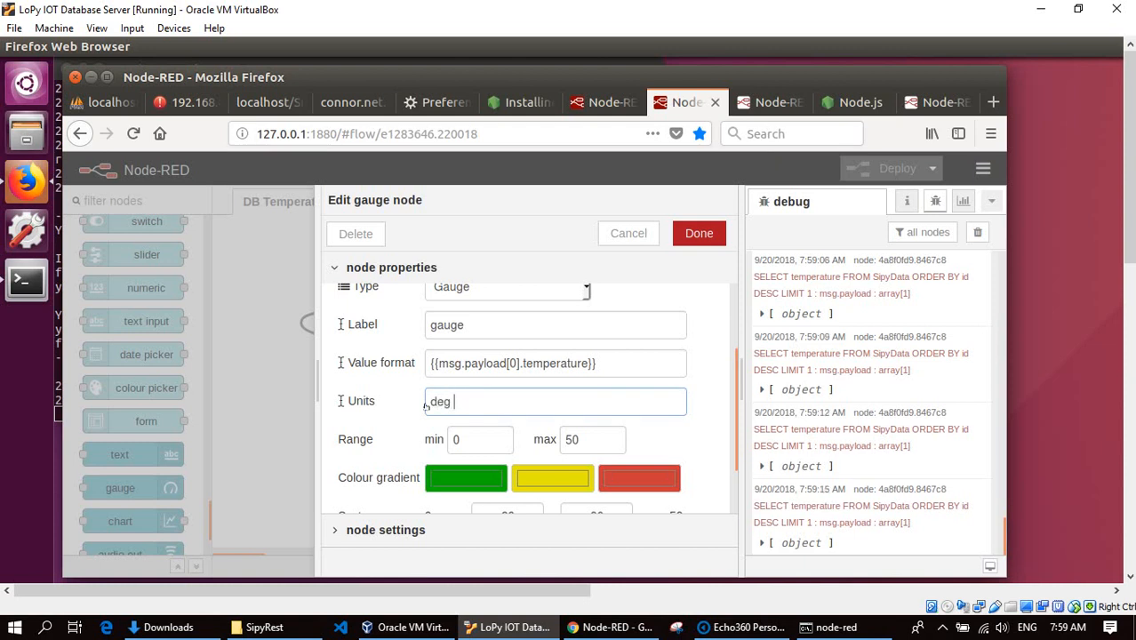
text(C)
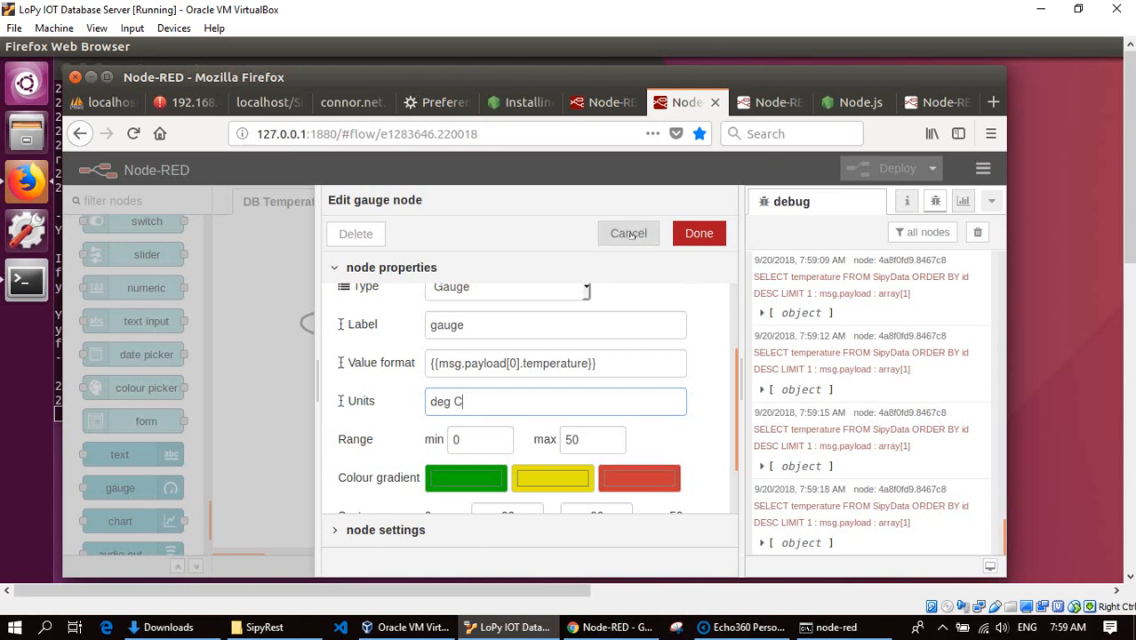
click(708, 233)
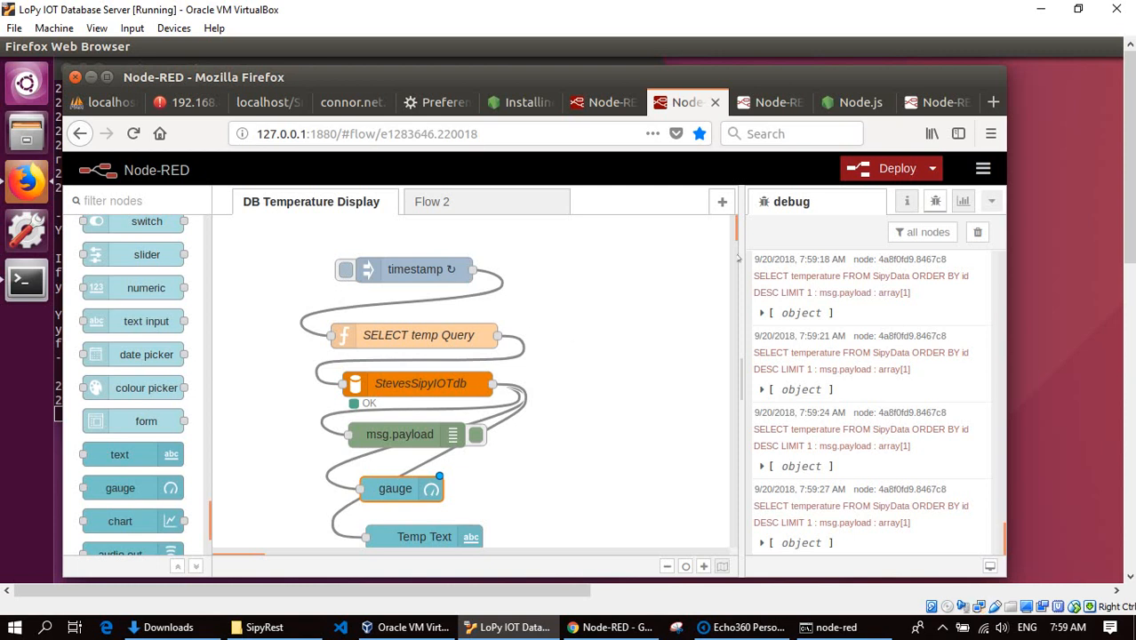
Reload the dashboard page to check the gauge's units, and return to the flow editor
click(941, 103)
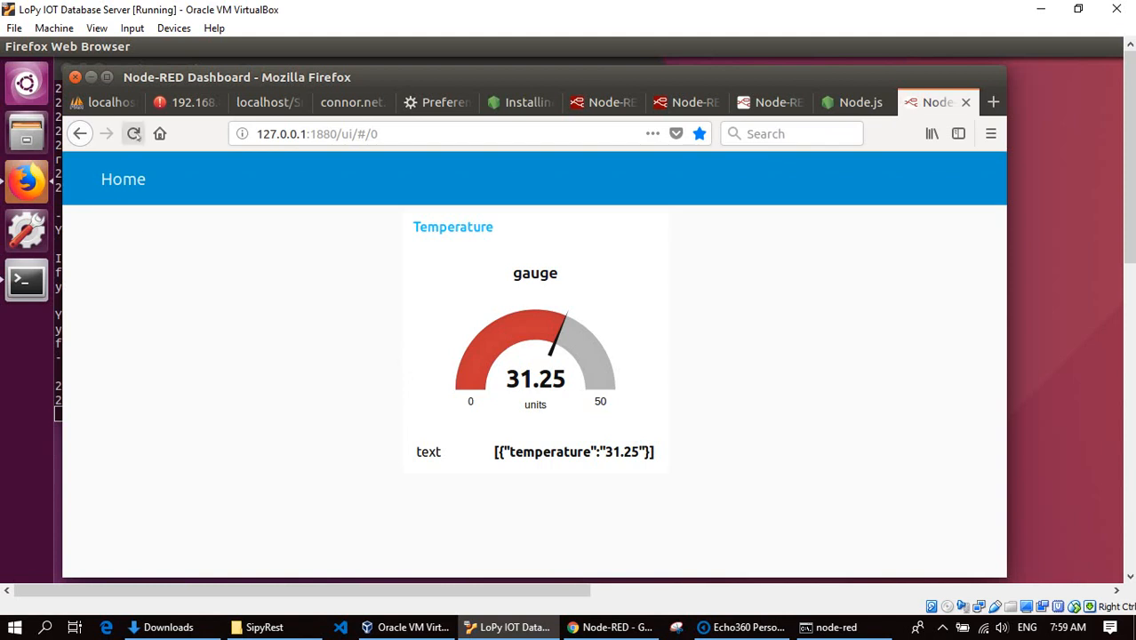
click(134, 133)
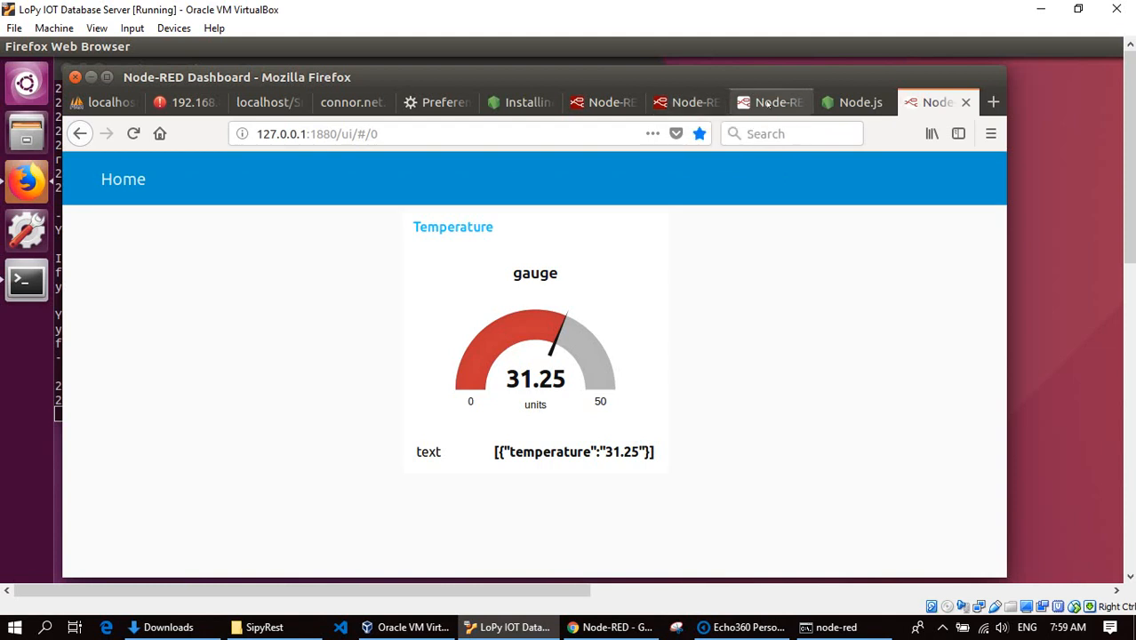
click(694, 103)
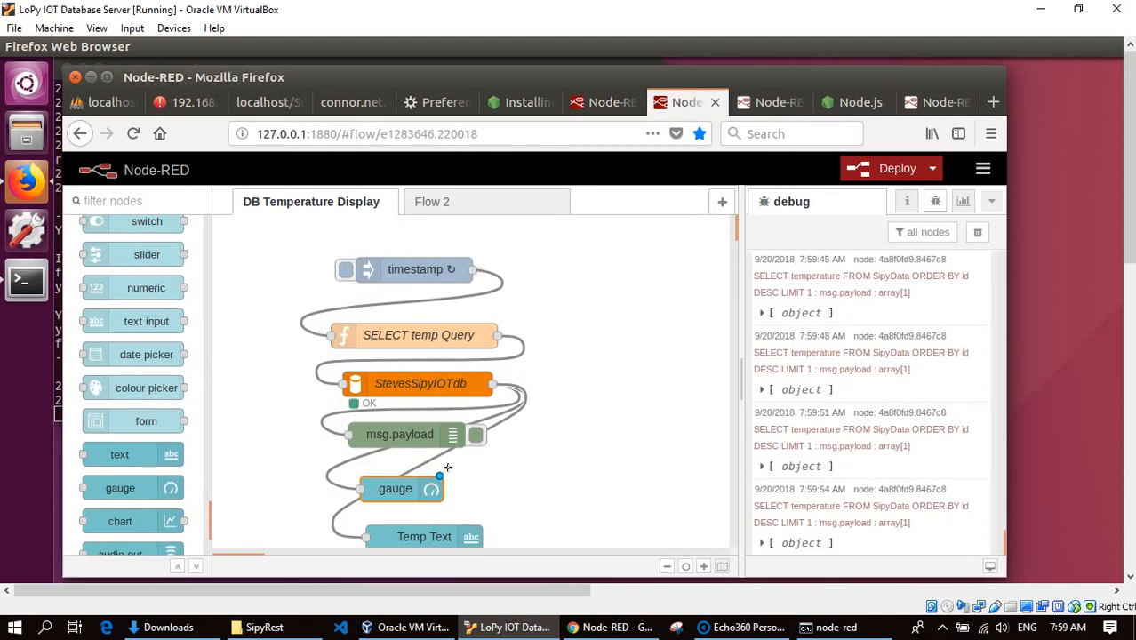
Deploy the changed flow and inject a timestamp through it, clearing the debug log
click(906, 169)
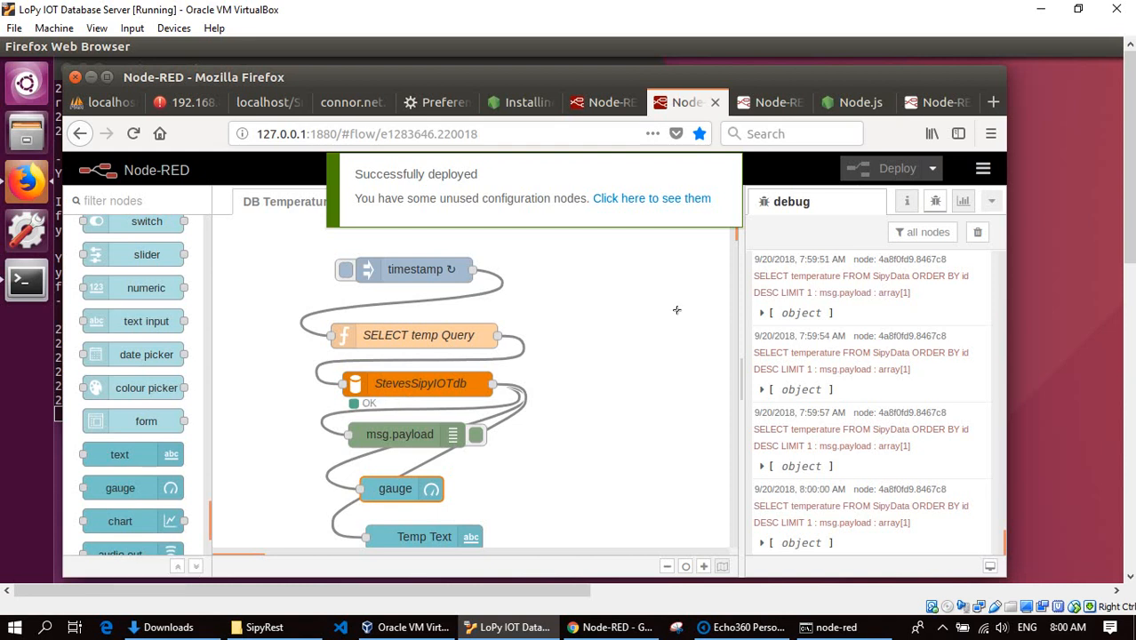
click(348, 272)
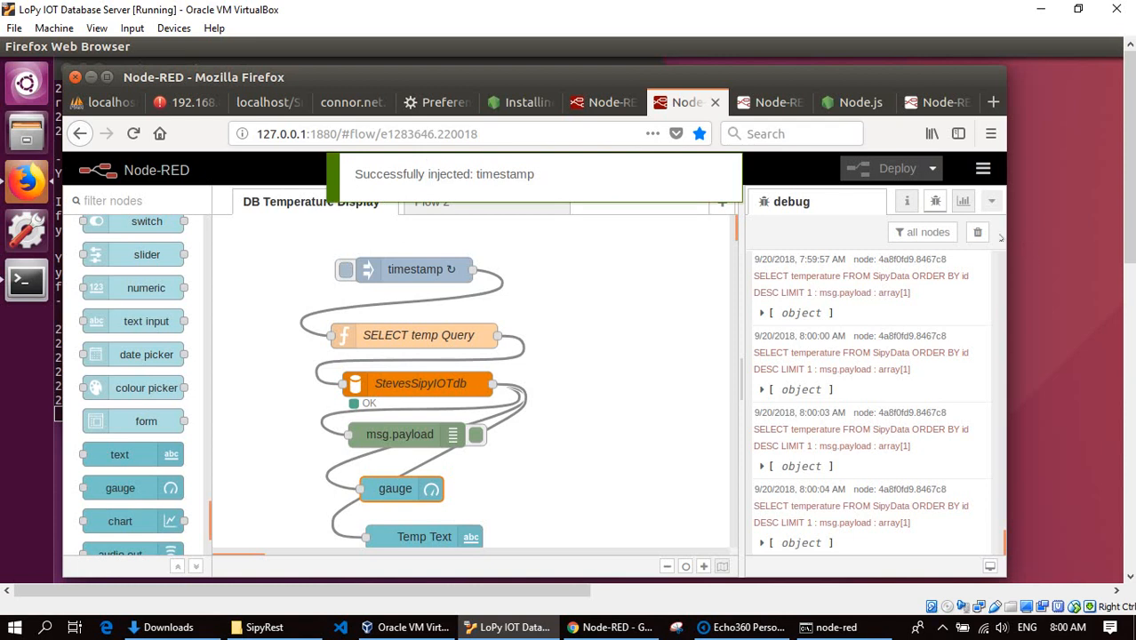
click(978, 233)
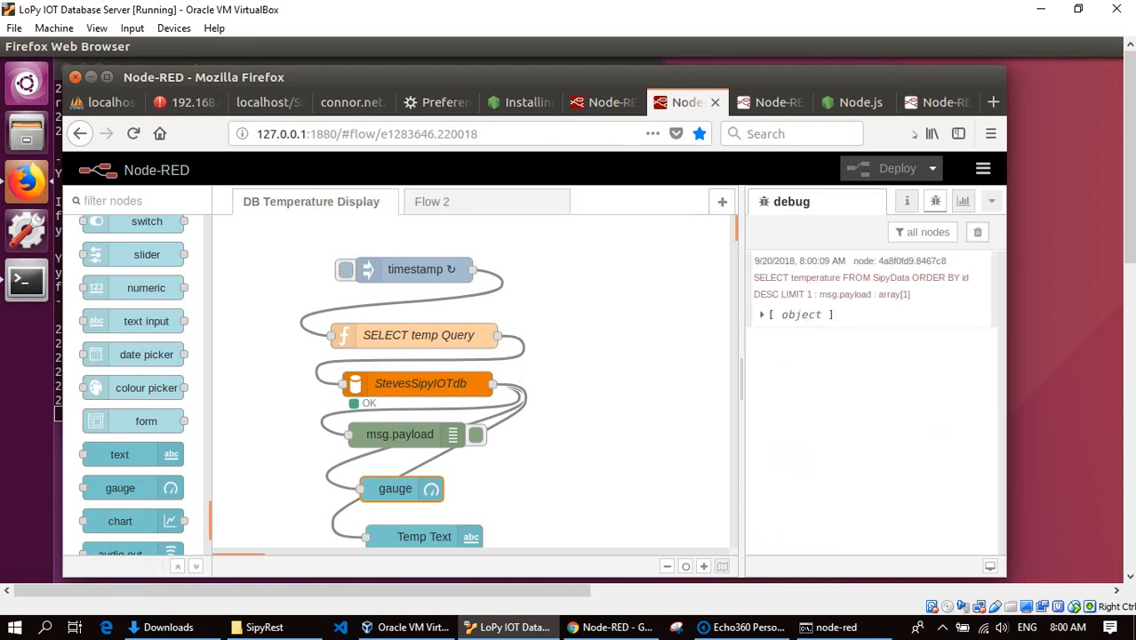
Examine the gauge's units and the full text value in the dashboard's Temperature group
click(935, 103)
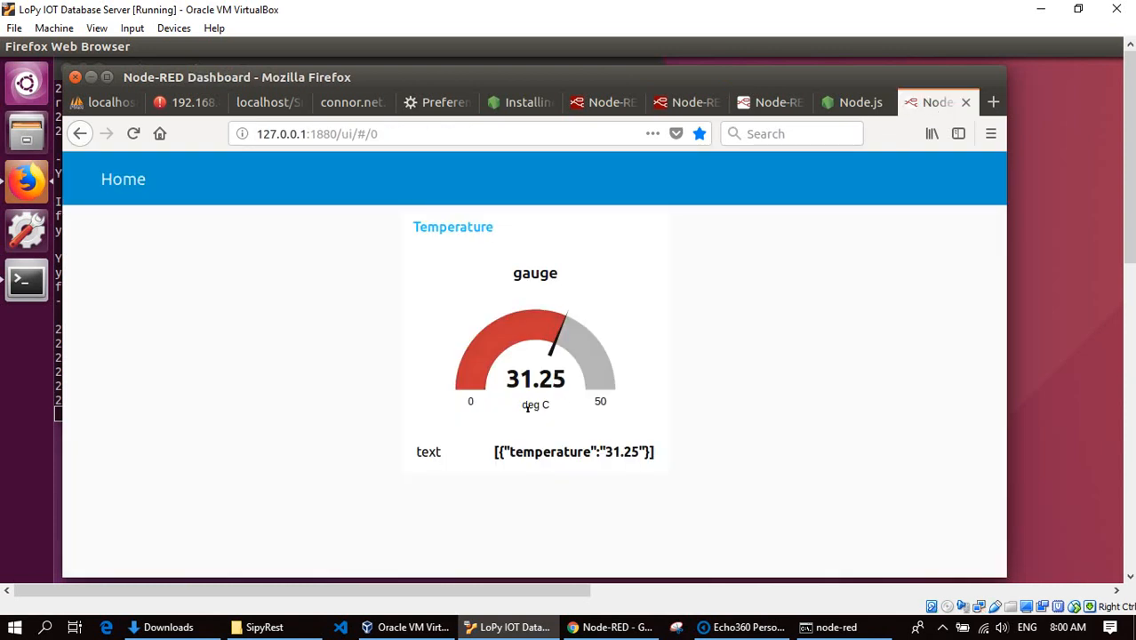
drag(537, 407, 557, 408)
drag(499, 452, 659, 451)
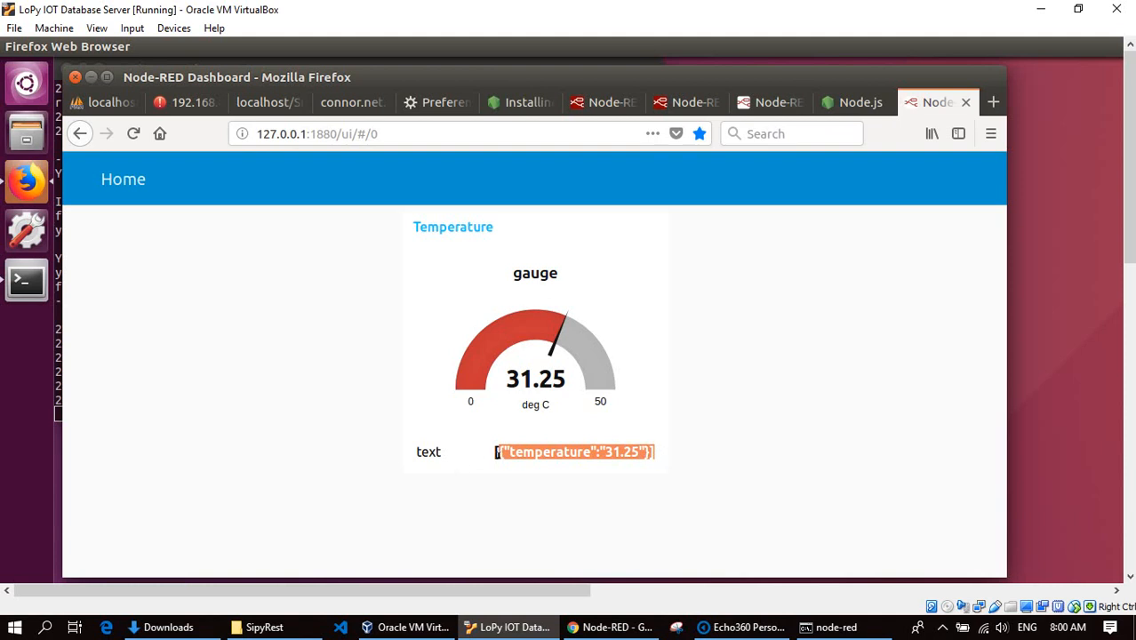
drag(497, 451, 662, 456)
Log in to phpMyAdmin with the account password and examine the structure of the SipyData table in the StevesSipyIOTdb database
click(114, 103)
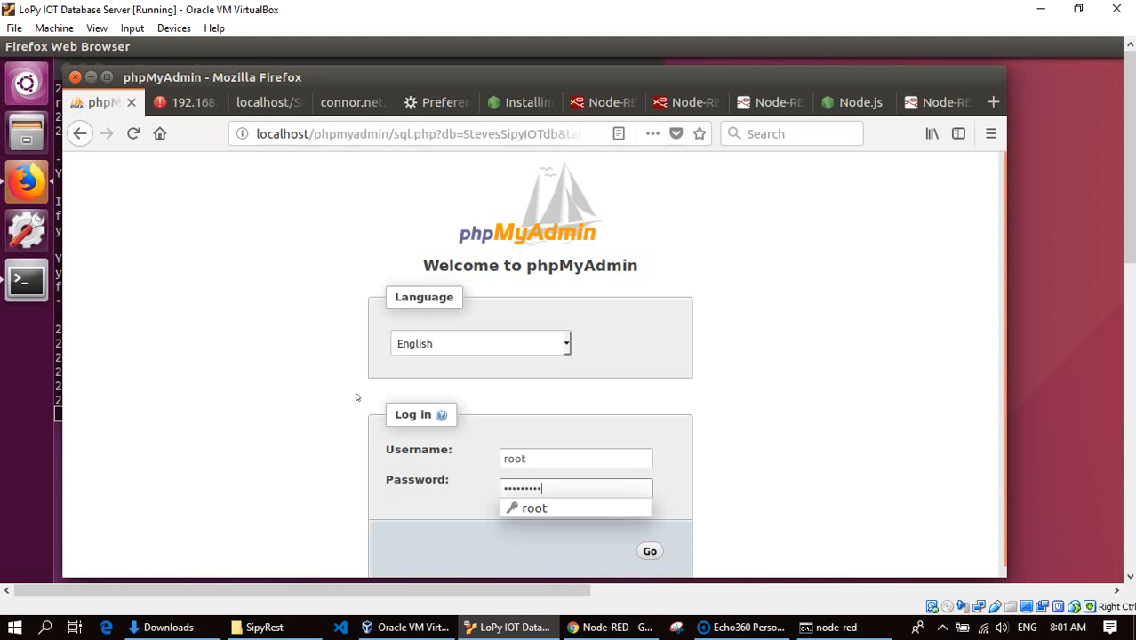
click(652, 552)
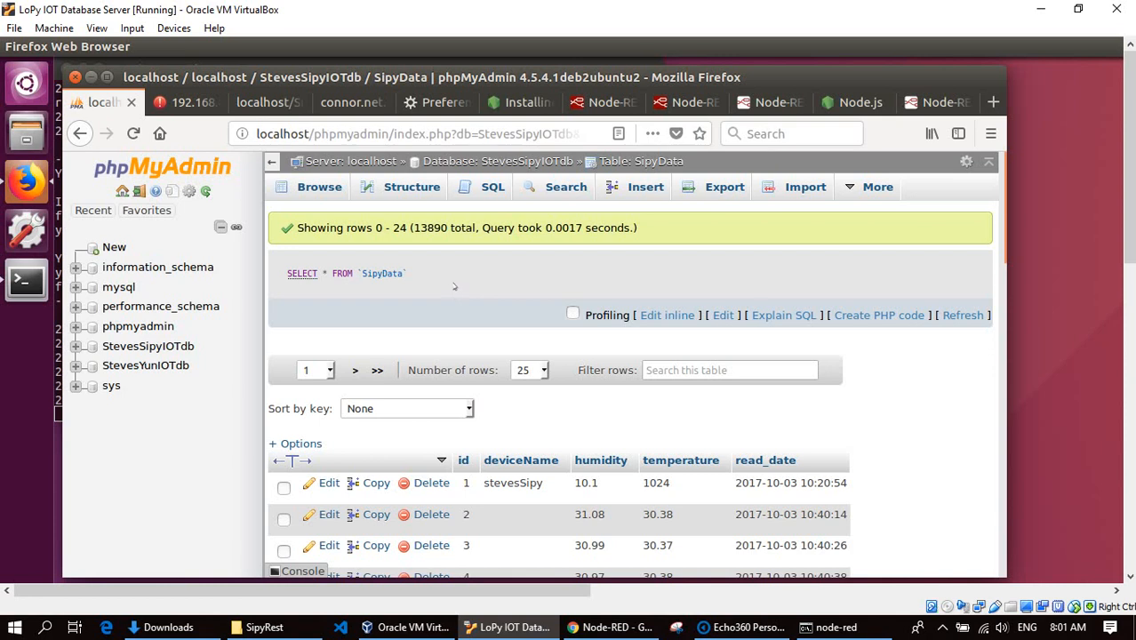
click(478, 162)
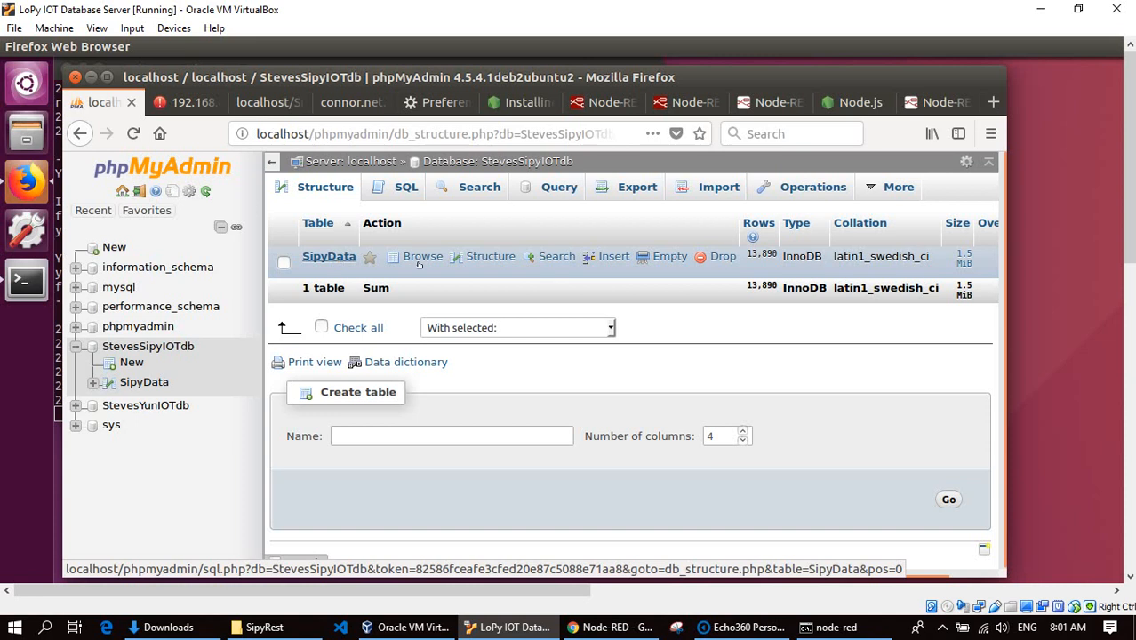
click(504, 258)
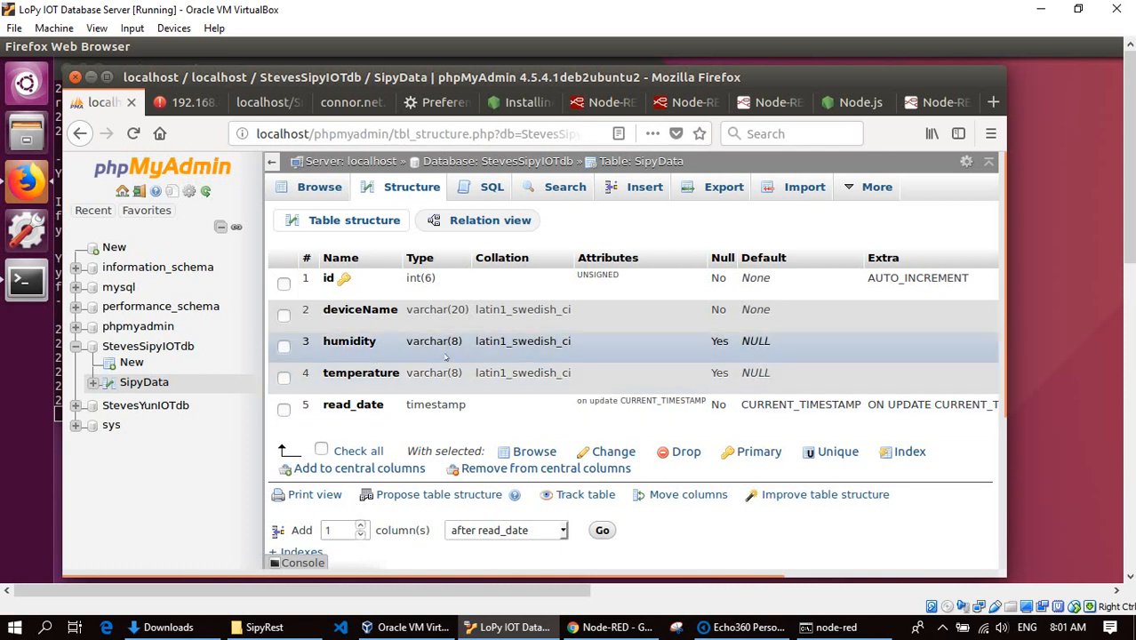
Return to the DB Temperature Display flow and add a second gauge node below the Temp Text node
click(696, 107)
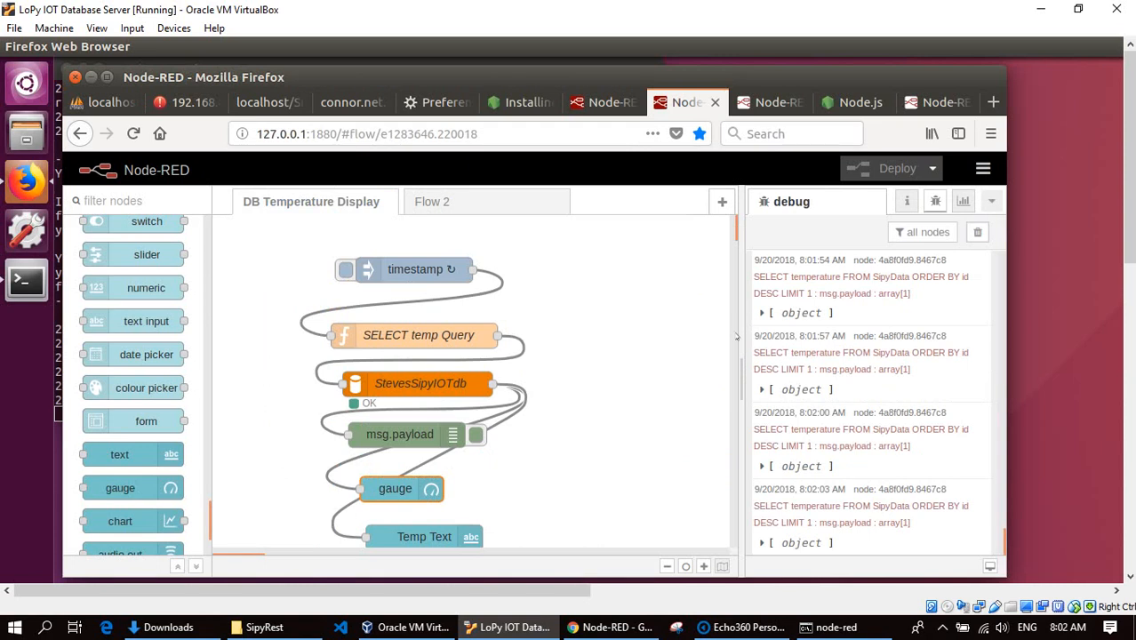
drag(736, 337, 739, 233)
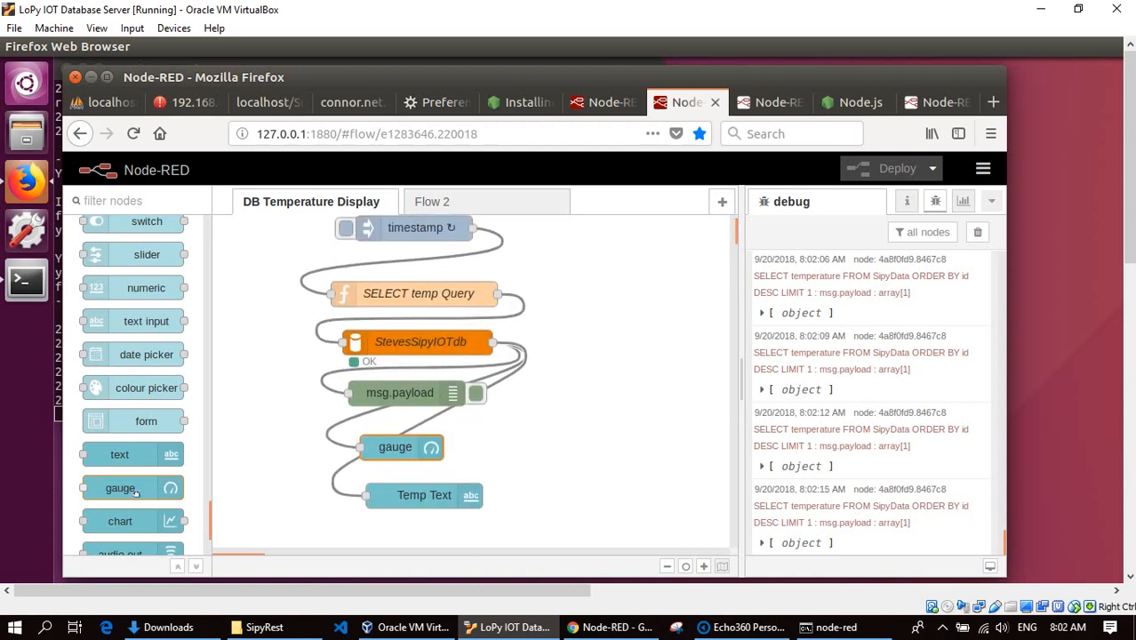
drag(313, 525, 397, 536)
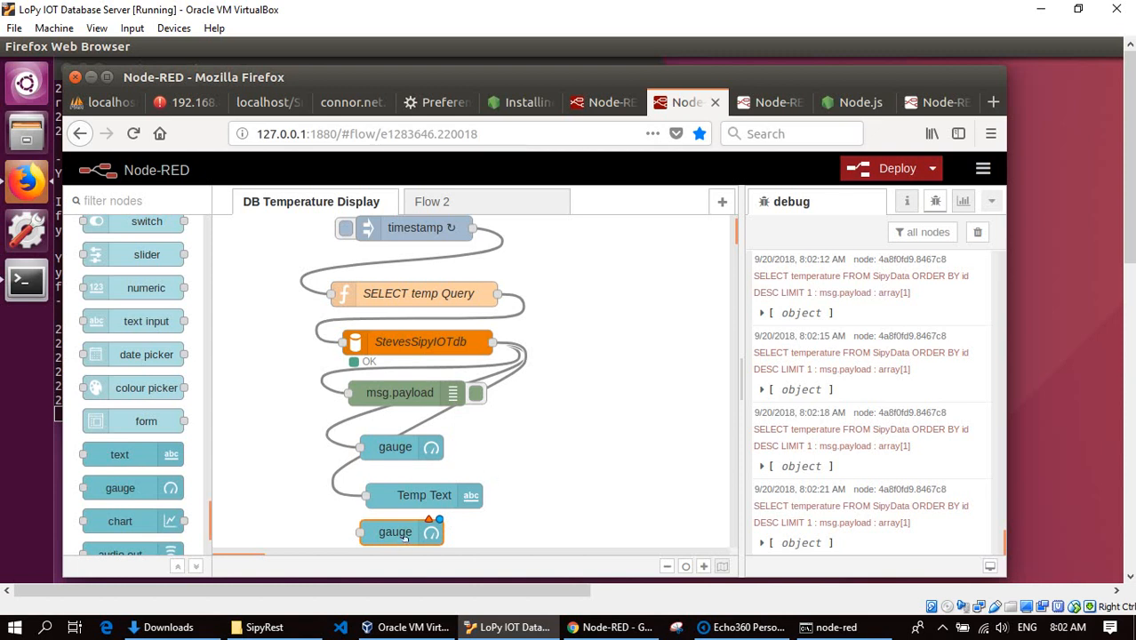
Copy the value format {{msg.payload[0].temperature}} from the original gauge node and close it without changes
double_click(396, 448)
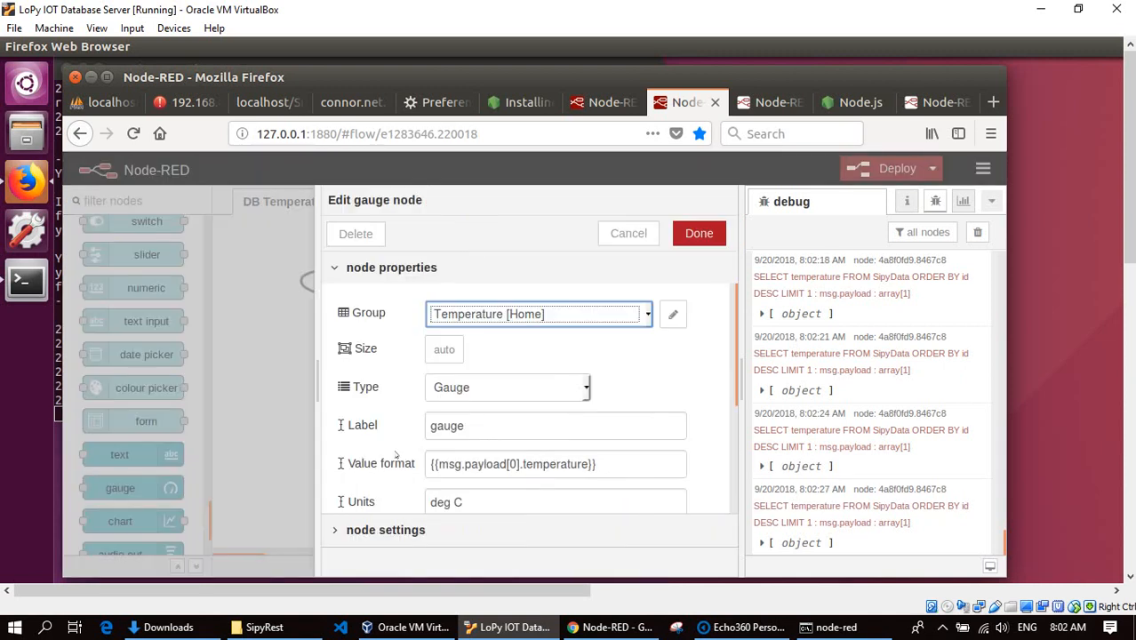
click(602, 469)
drag(597, 466, 427, 471)
key(ctrl+c)
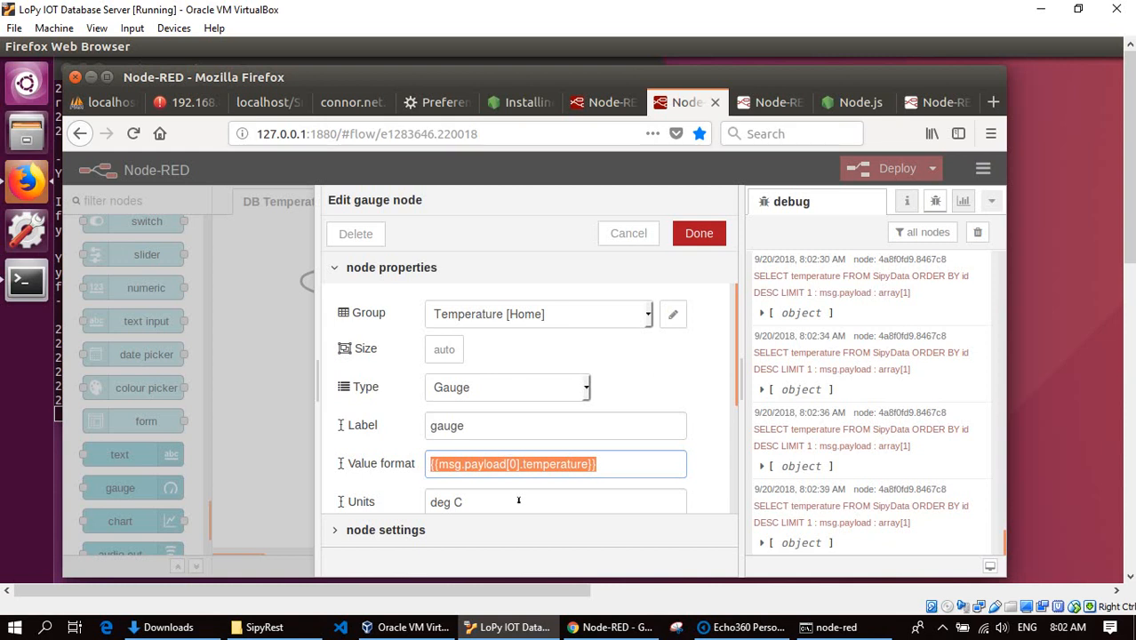
click(647, 237)
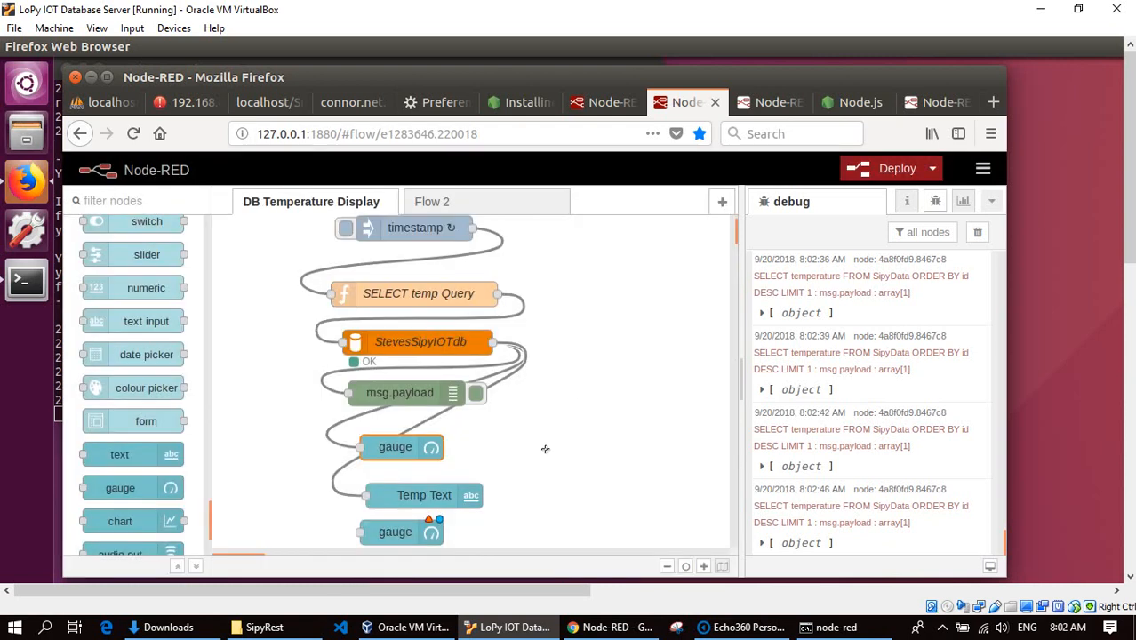
Set the new gauge node's value format to {{msg.payload[0].humidity}}, replacing temperature in the copied format with humidity
double_click(397, 533)
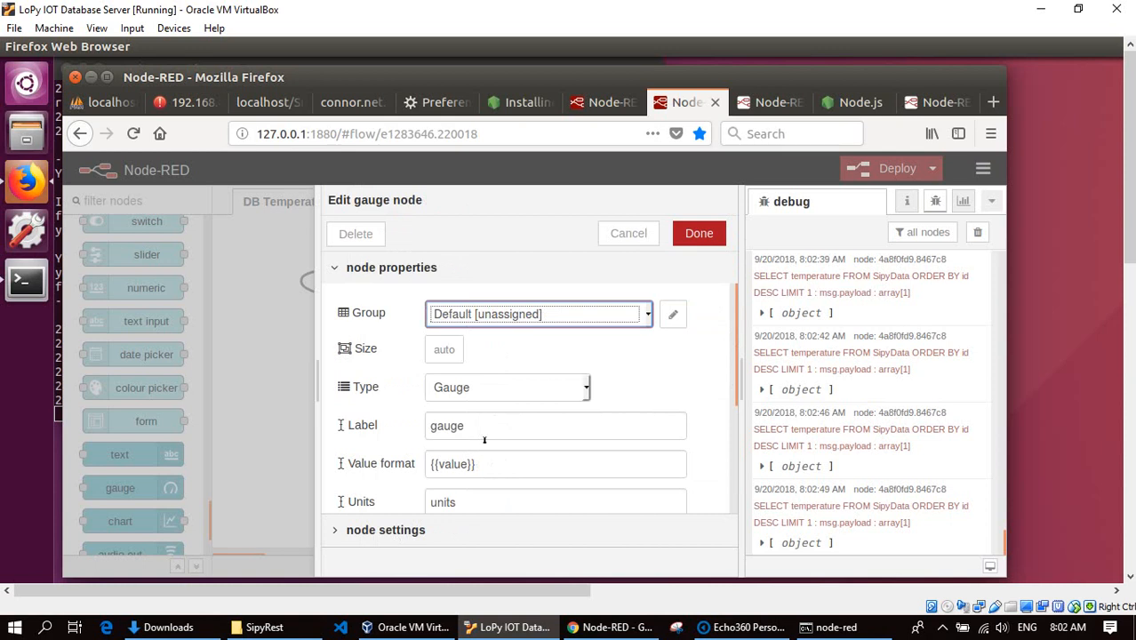
click(489, 472)
key(ctrl+a)
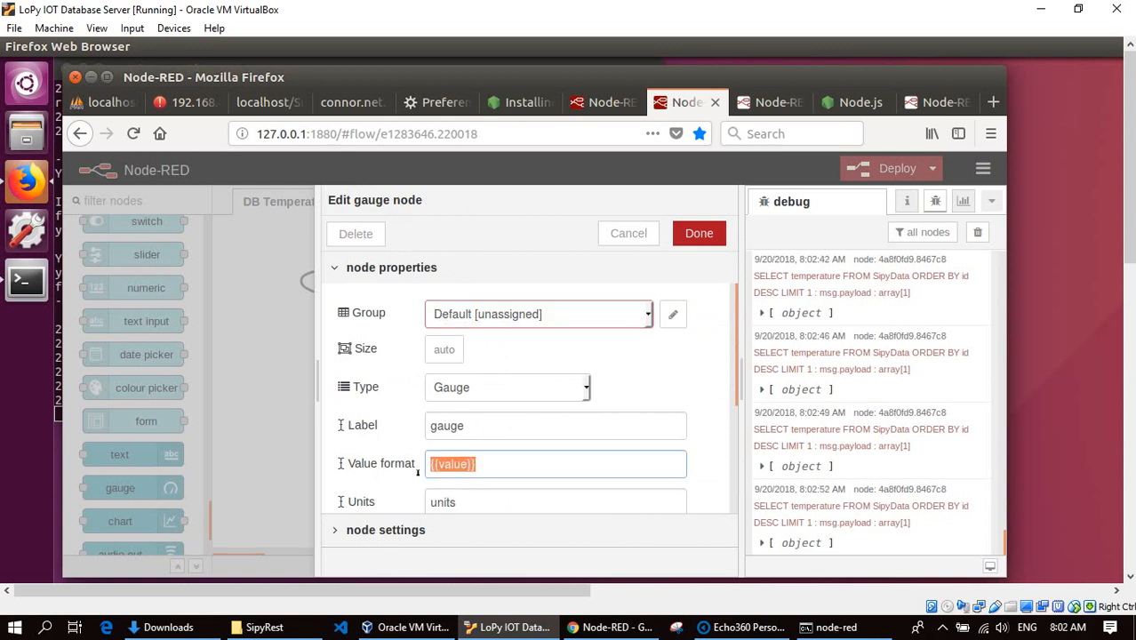
key(ctrl+v)
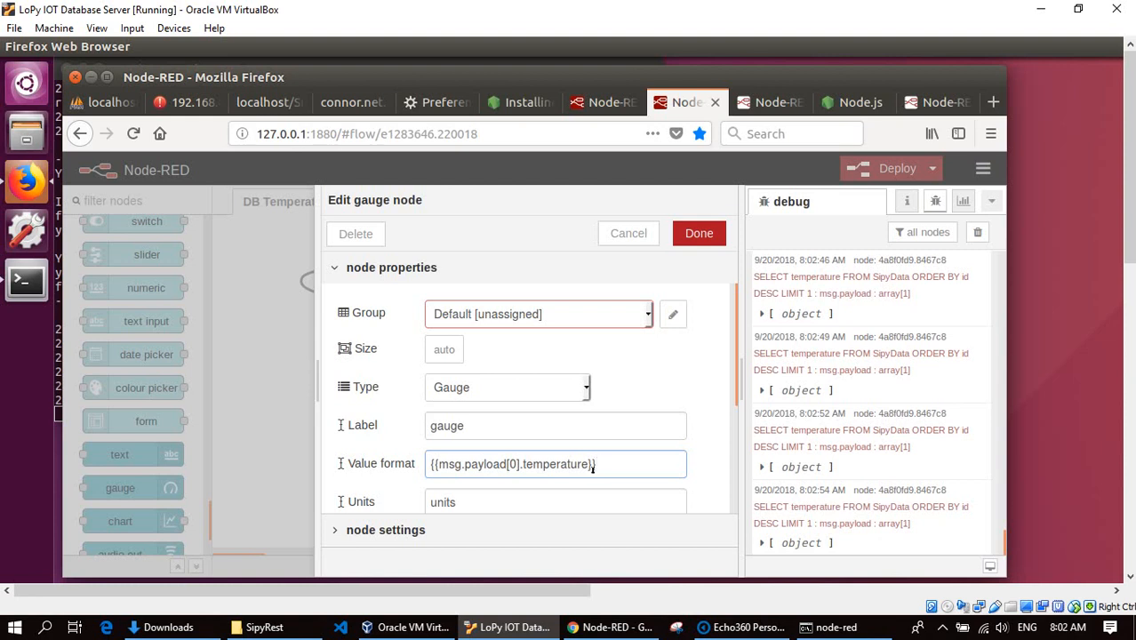
key(BackSpace)
key(BackSpace)
key(BackSpace)
key(BackSpace)
key(BackSpace)
key(BackSpace)
key(BackSpace)
key(BackSpace)
key(BackSpace)
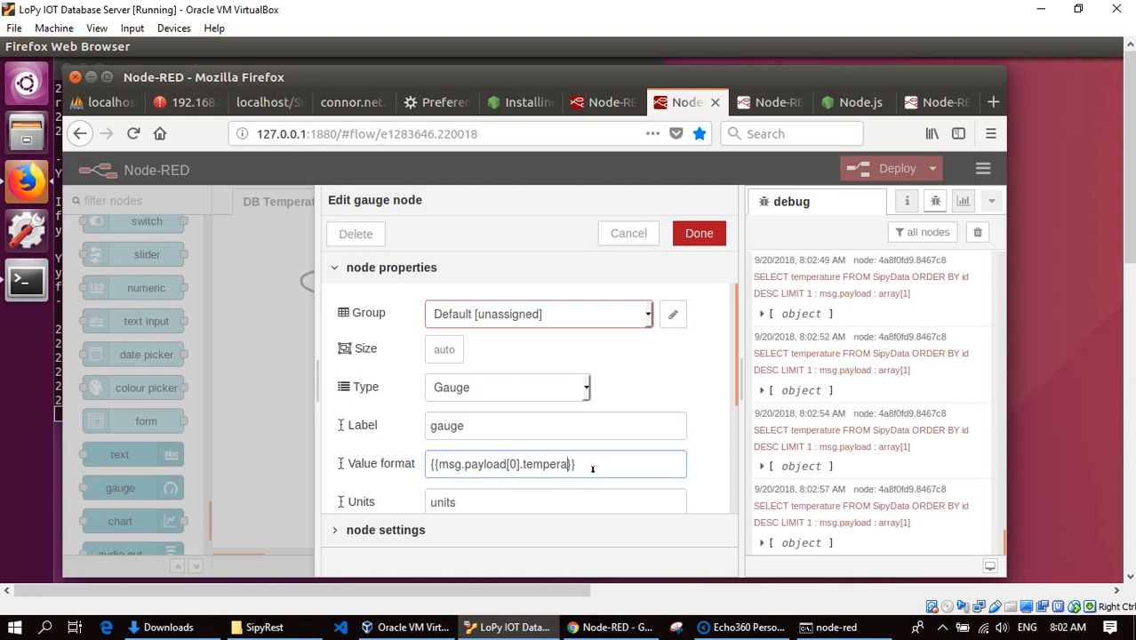
key(BackSpace)
key(BackSpace)
text(humidity)
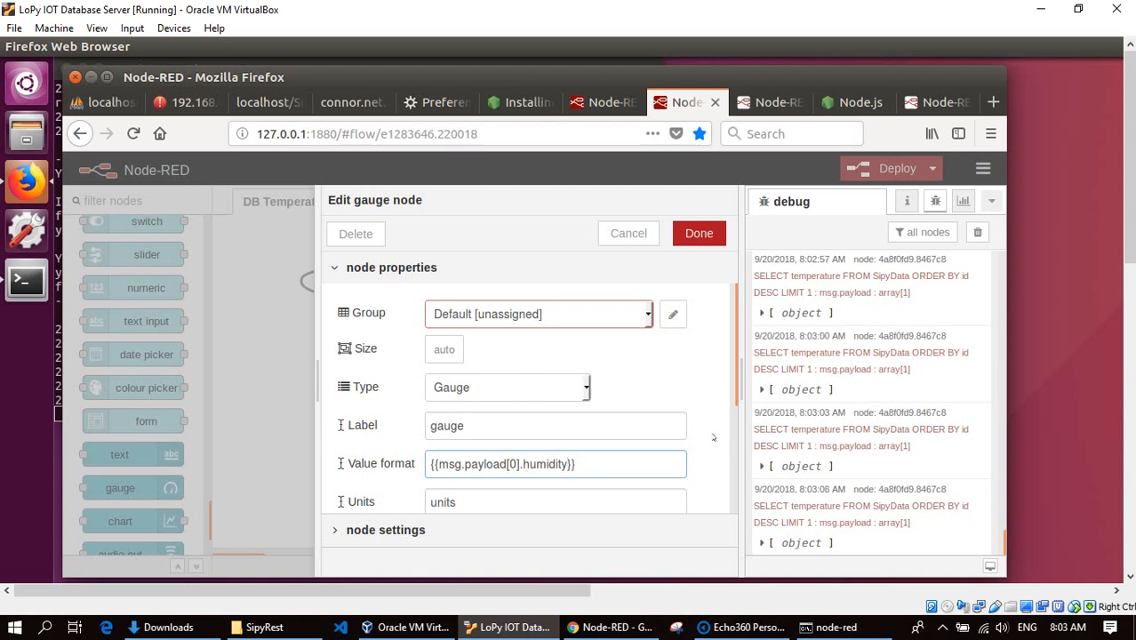
Set the new gauge's range maximum to 100 and its sector boundaries to 30 and 70
drag(736, 388, 741, 449)
click(591, 442)
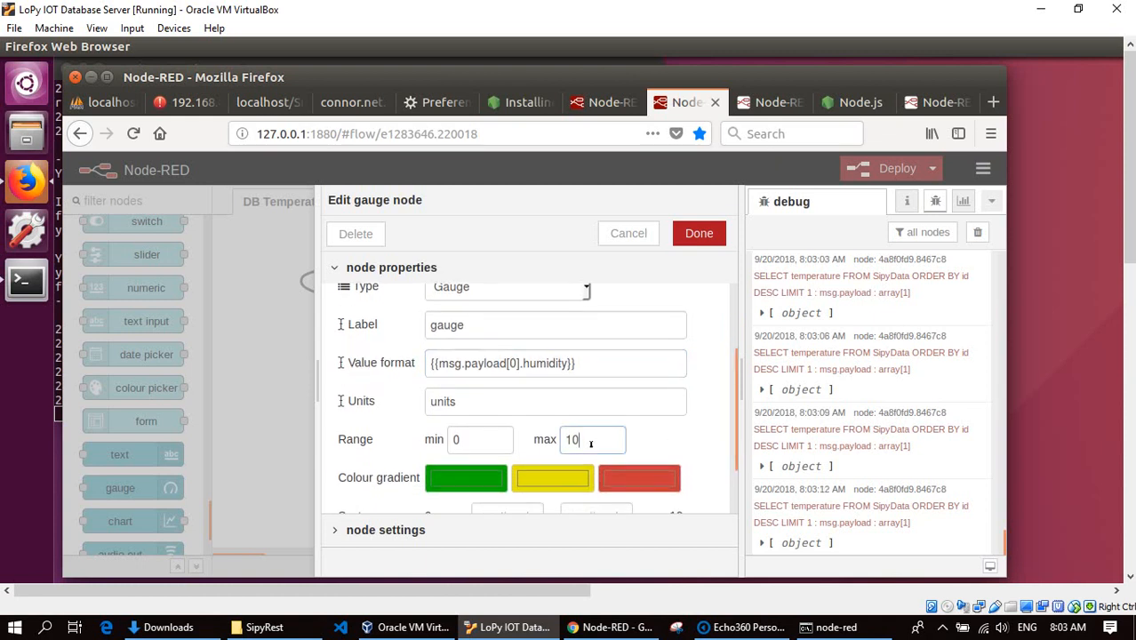
text(0)
drag(745, 411, 743, 468)
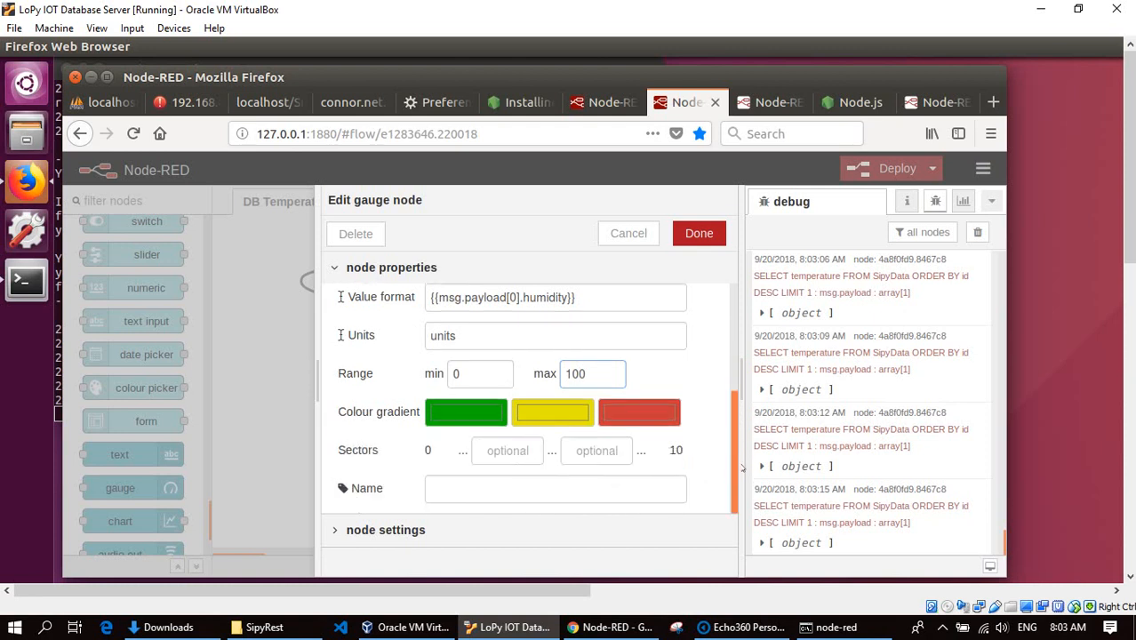
click(519, 453)
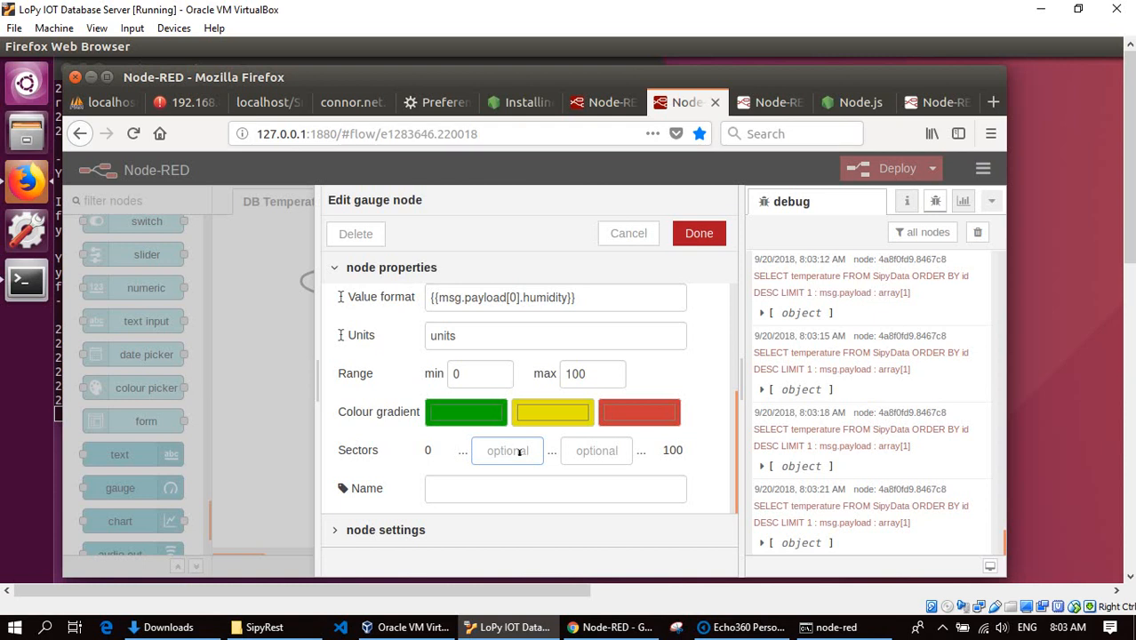
text(30)
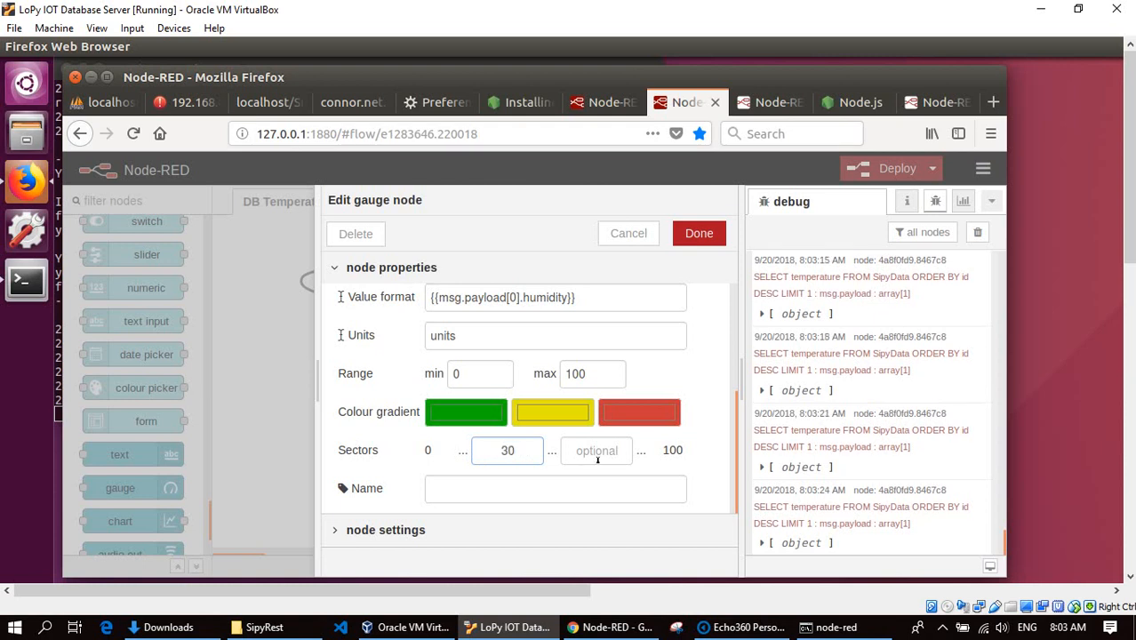
click(603, 451)
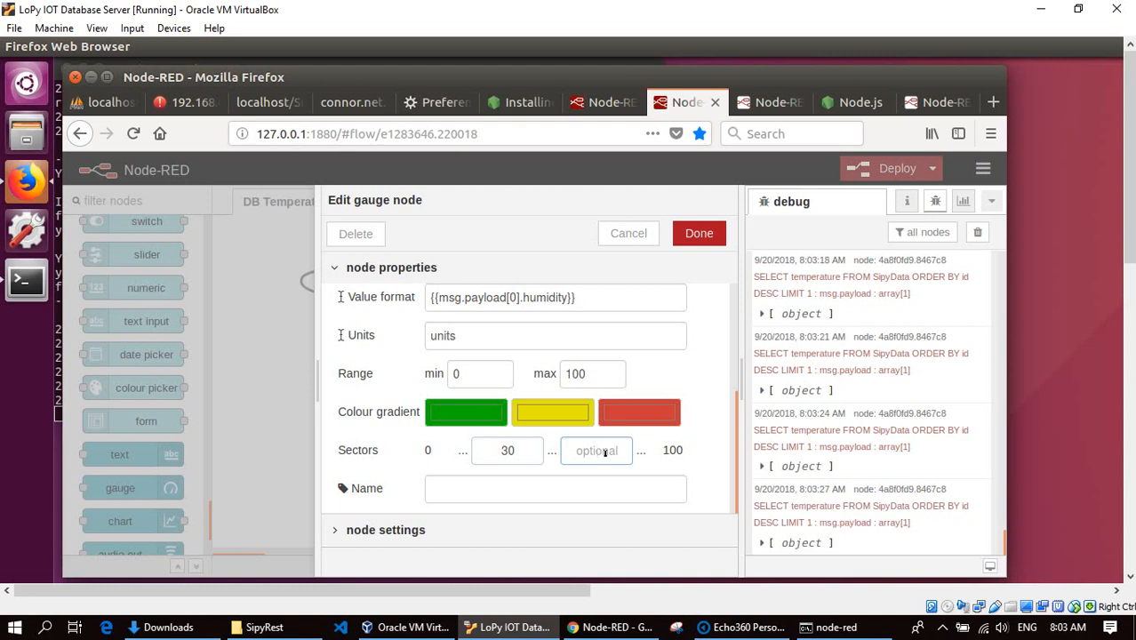
text(70)
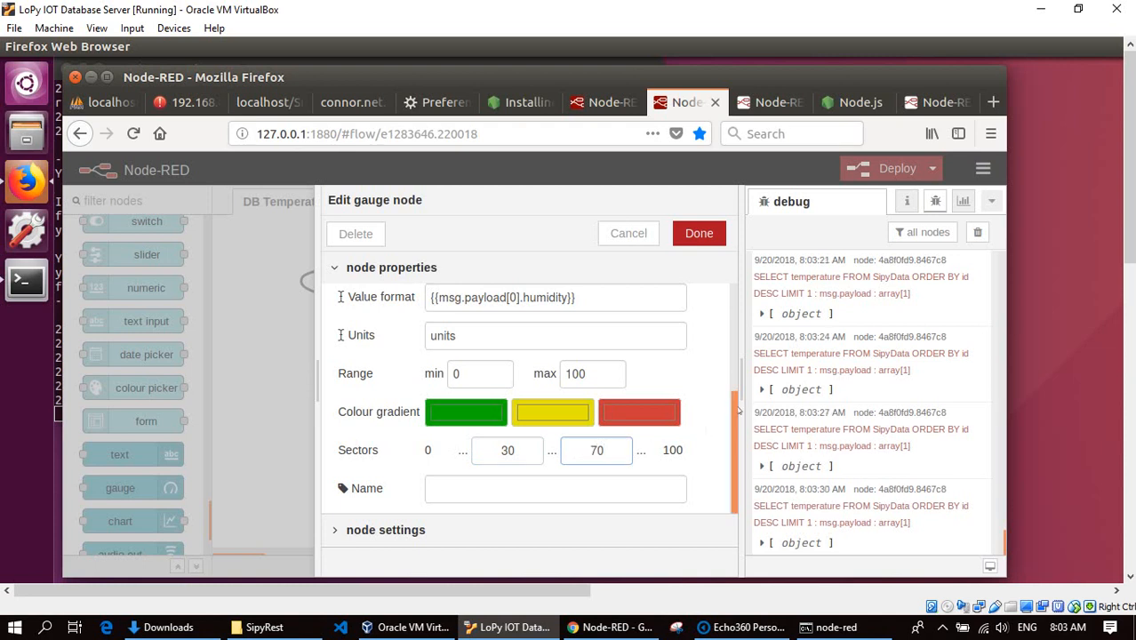
Name the new gauge node Humidity
click(471, 494)
text(Hu)
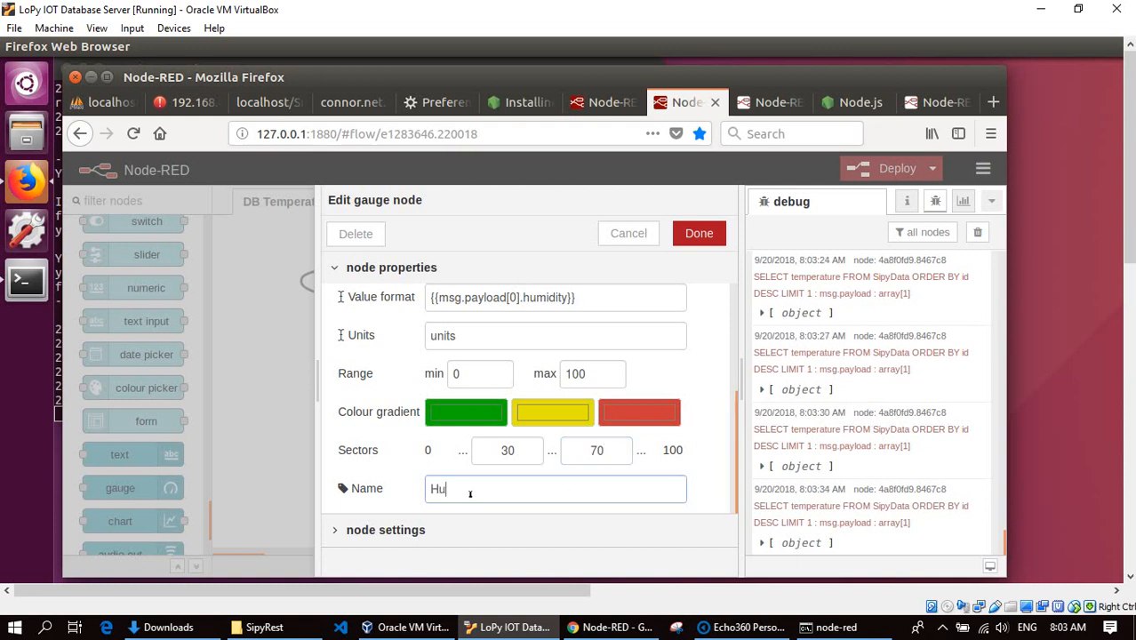
text(midity)
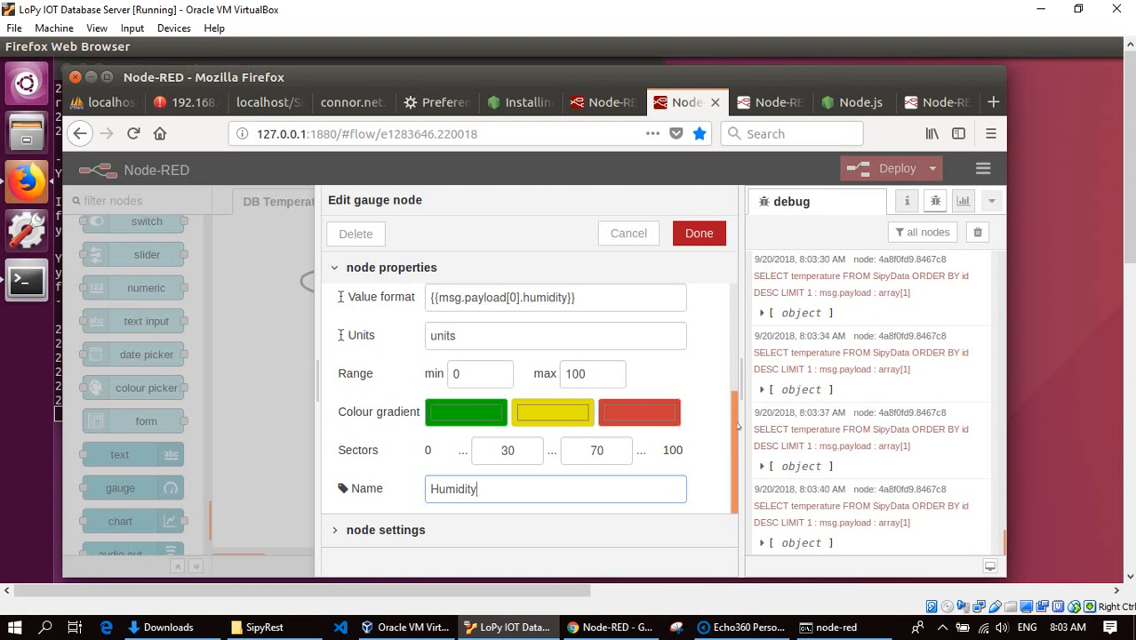
Assign the gauge to the Temperature [Home] group, set its label to HumidityGauge and save the node
drag(738, 427, 726, 307)
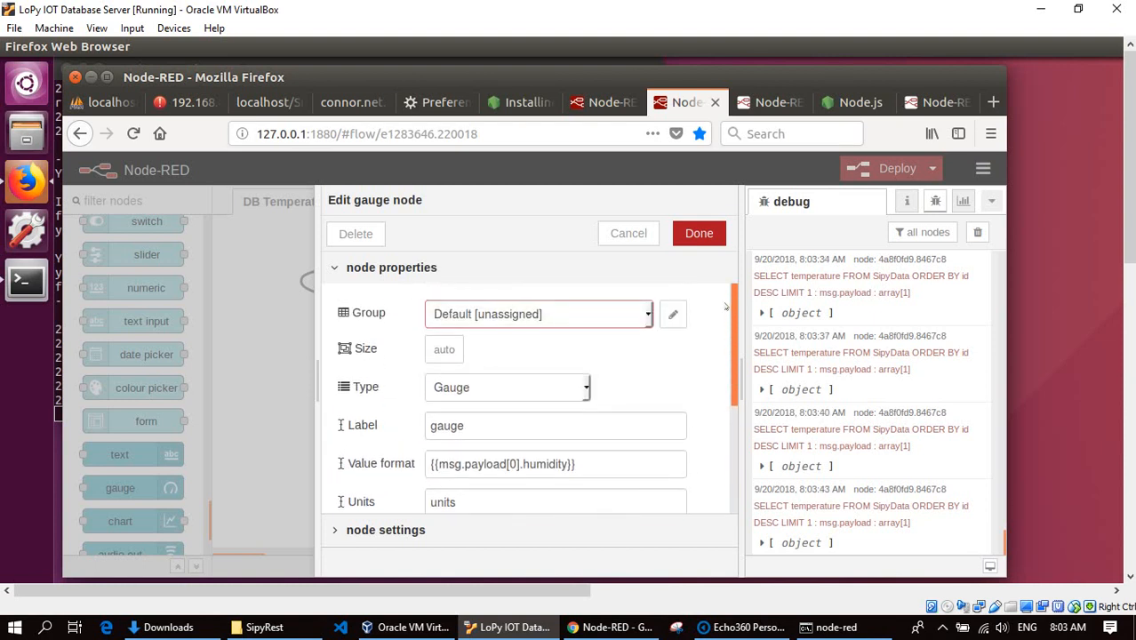
click(649, 320)
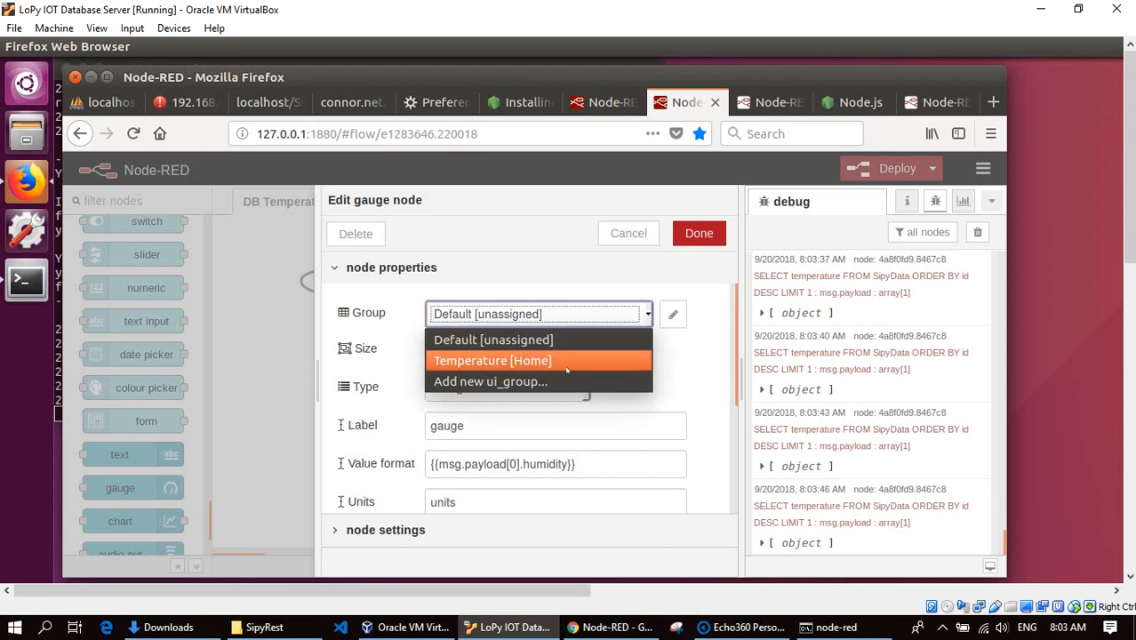
click(562, 361)
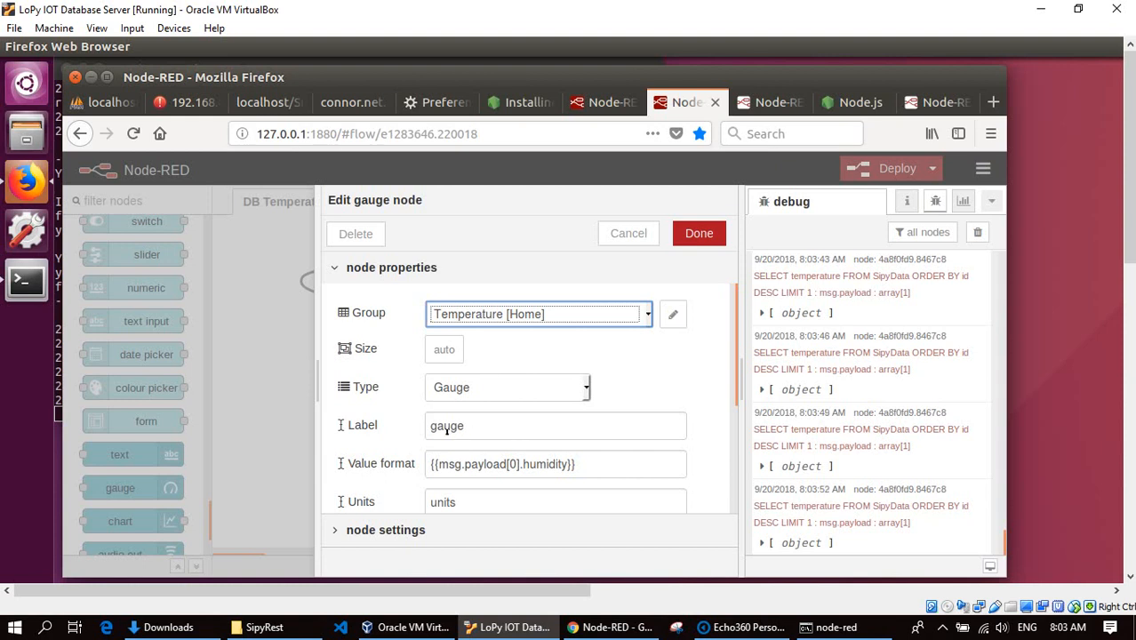
click(432, 429)
text(Humidity)
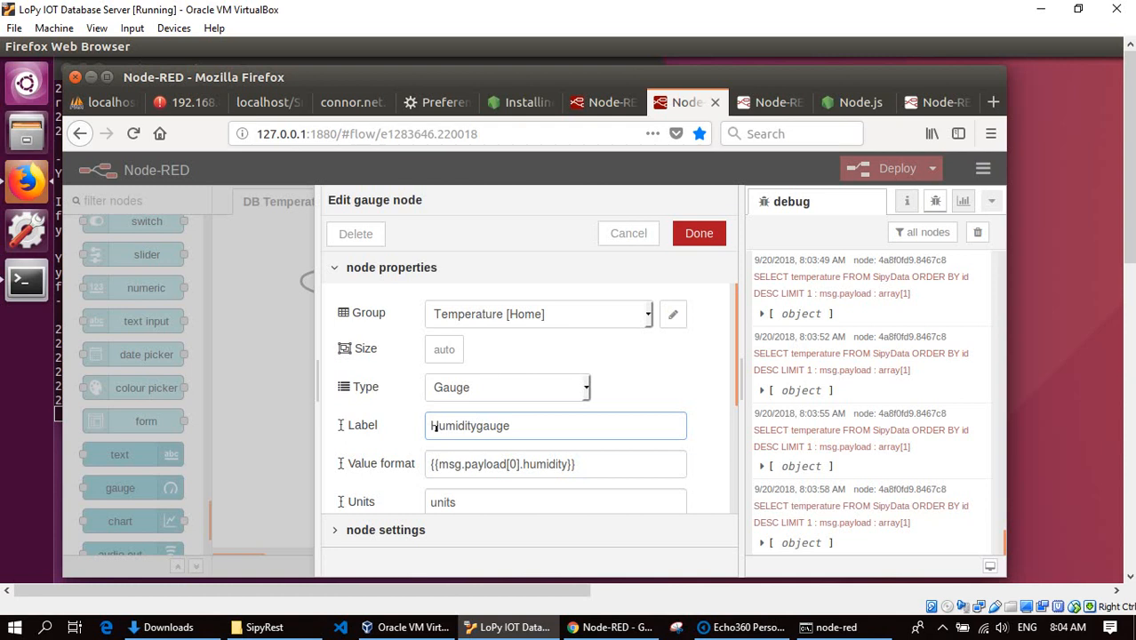
text(G)
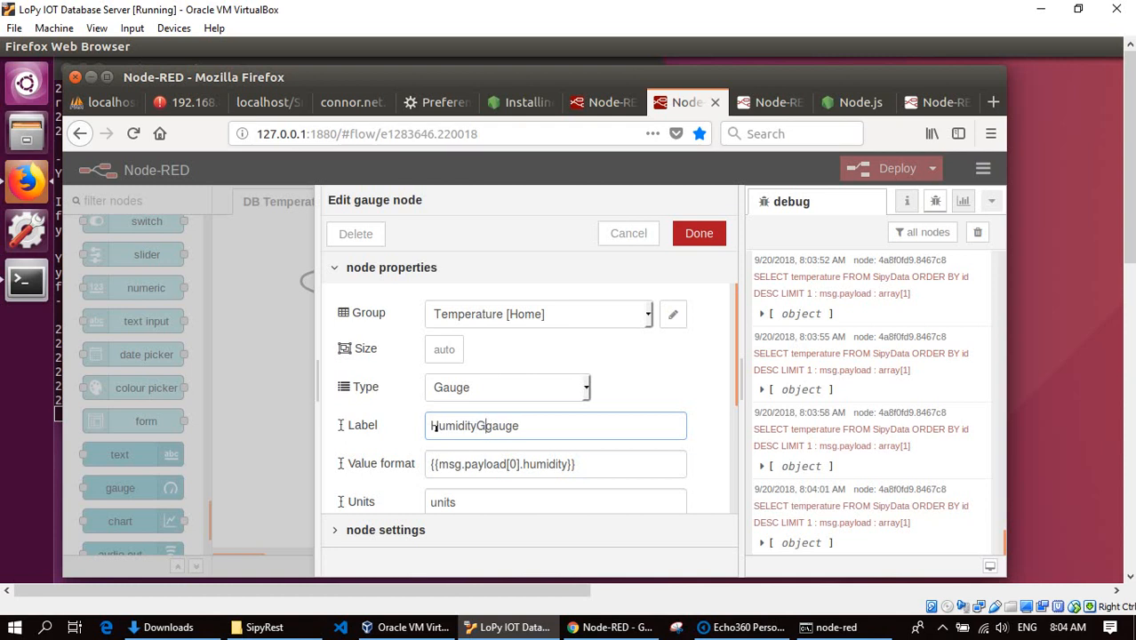
key(Delete)
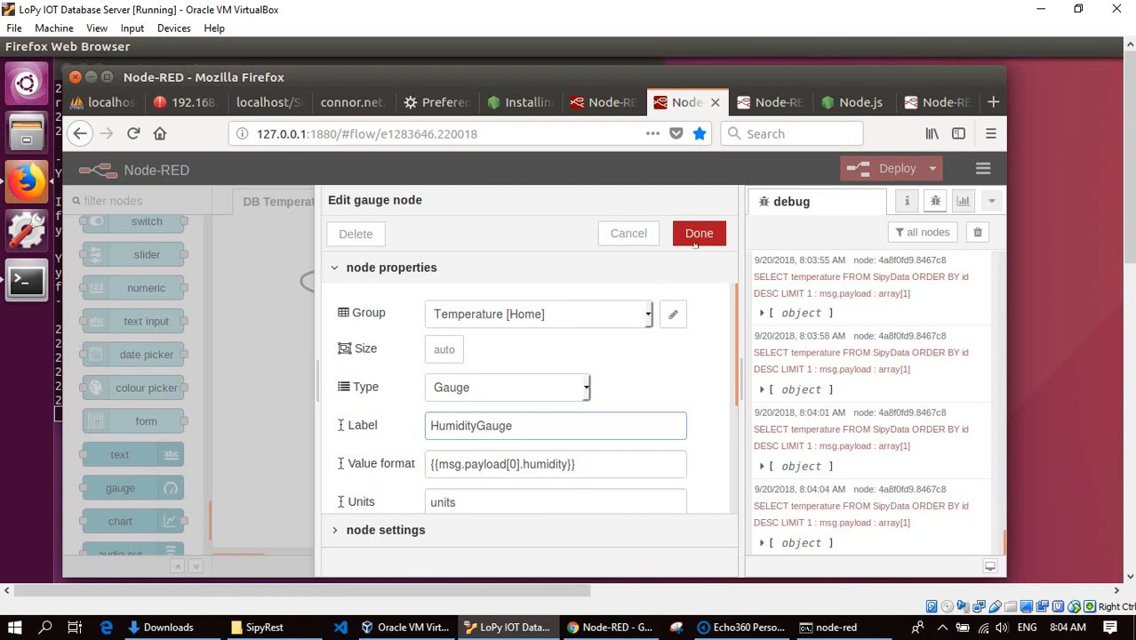
click(699, 233)
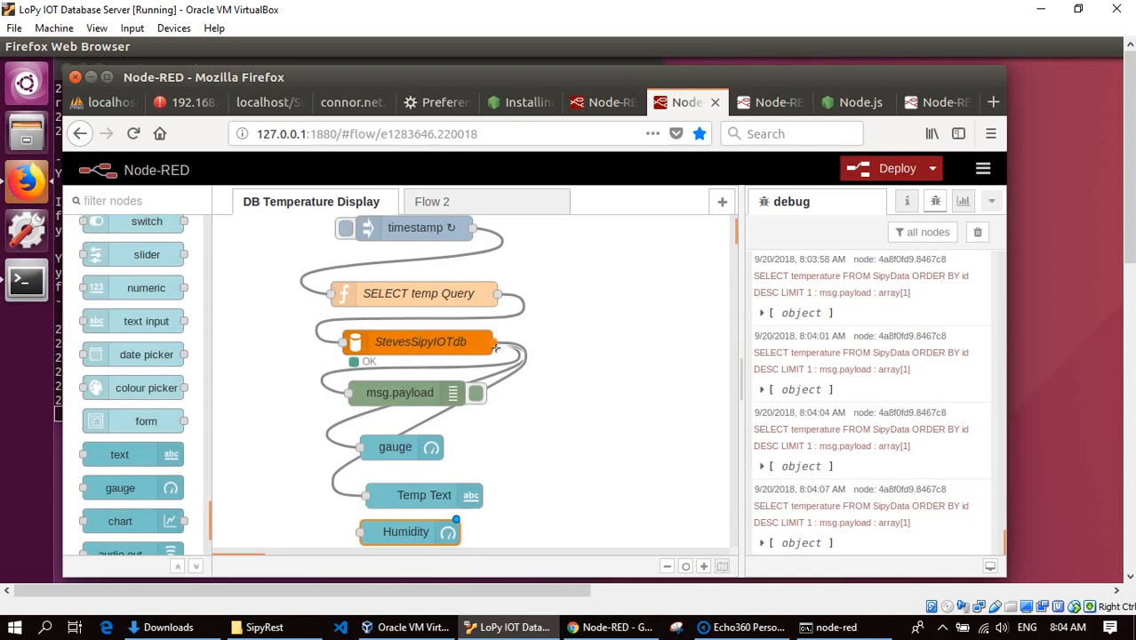
Wire the StevesSipyIOTdb node's output to the Humidity gauge and check the database node's properties
drag(495, 344, 363, 534)
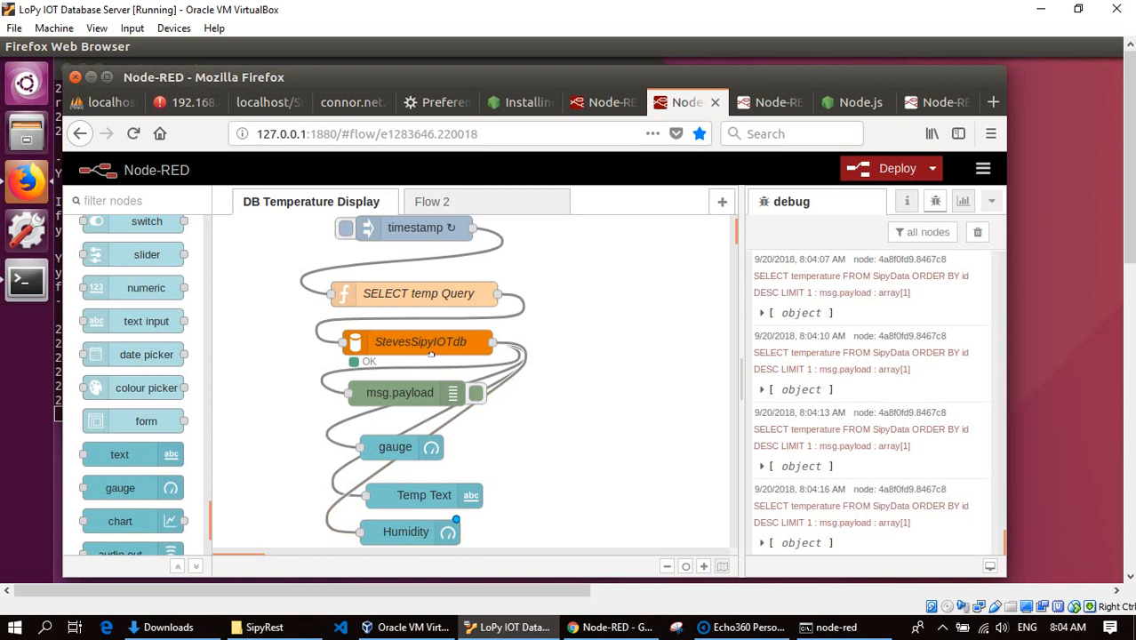
double_click(431, 354)
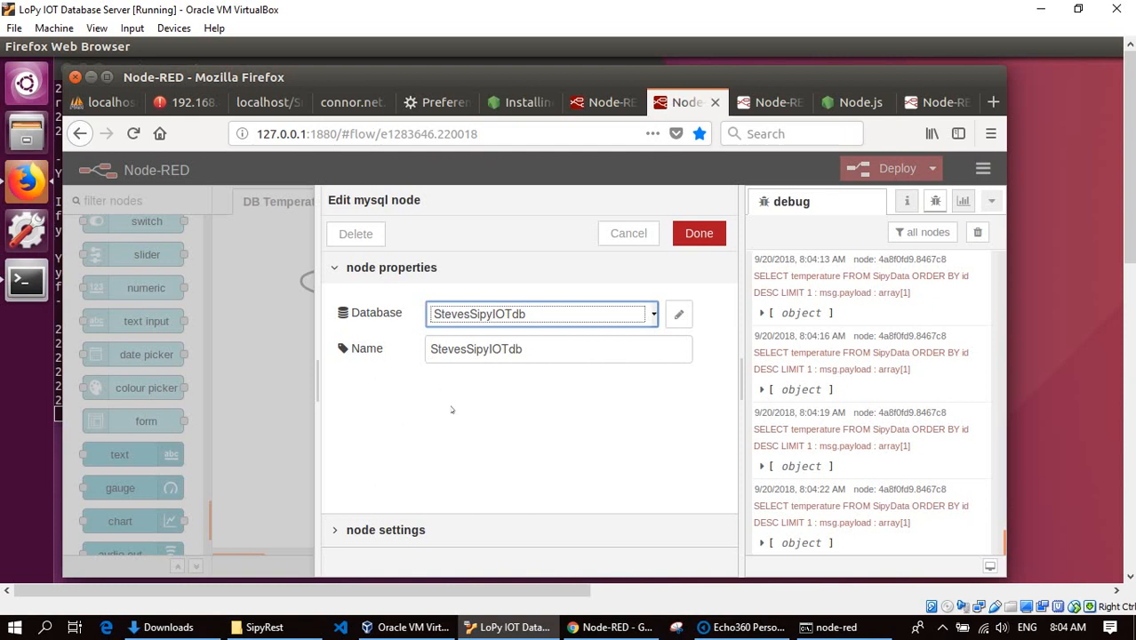
click(702, 233)
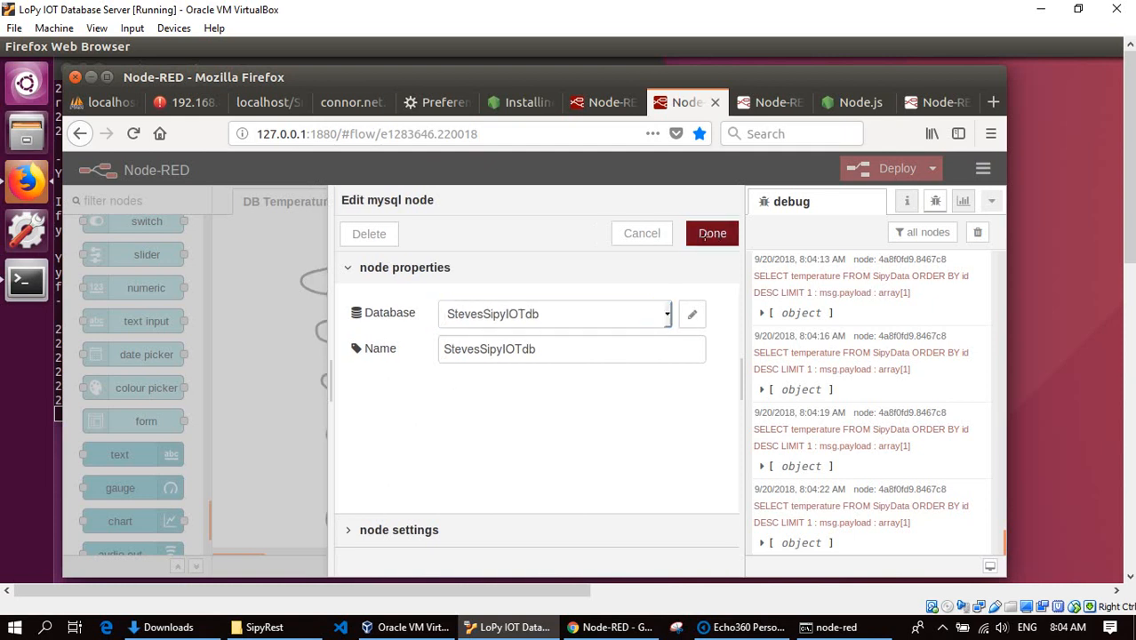
Rename the SELECT temp Query function node as SELECT temp Humidity Query
click(425, 297)
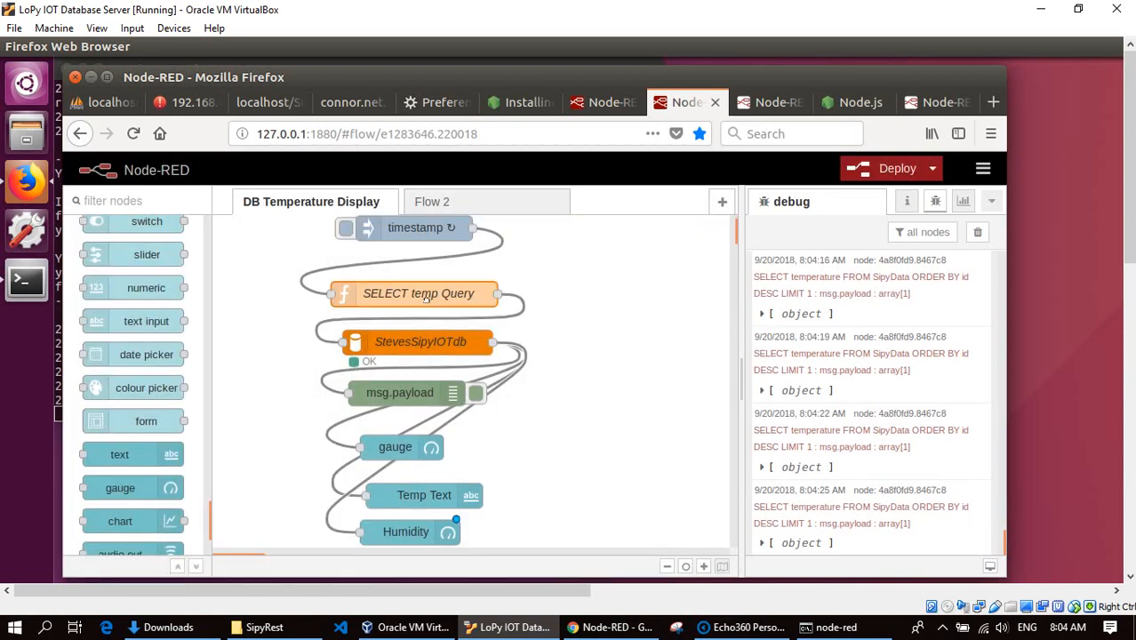
double_click(426, 298)
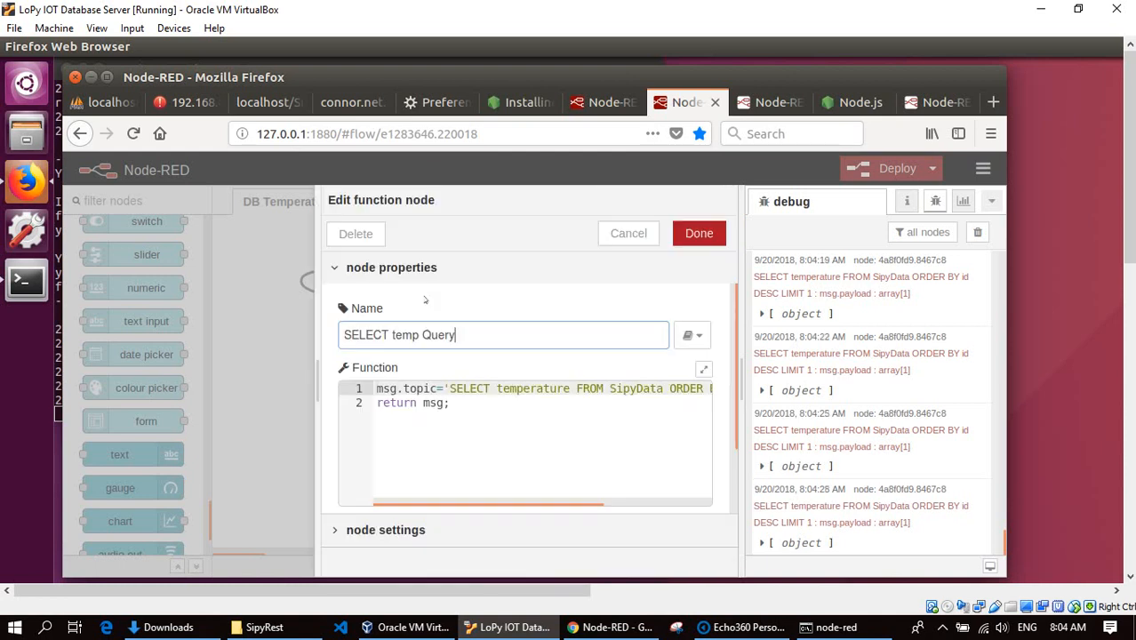
click(423, 336)
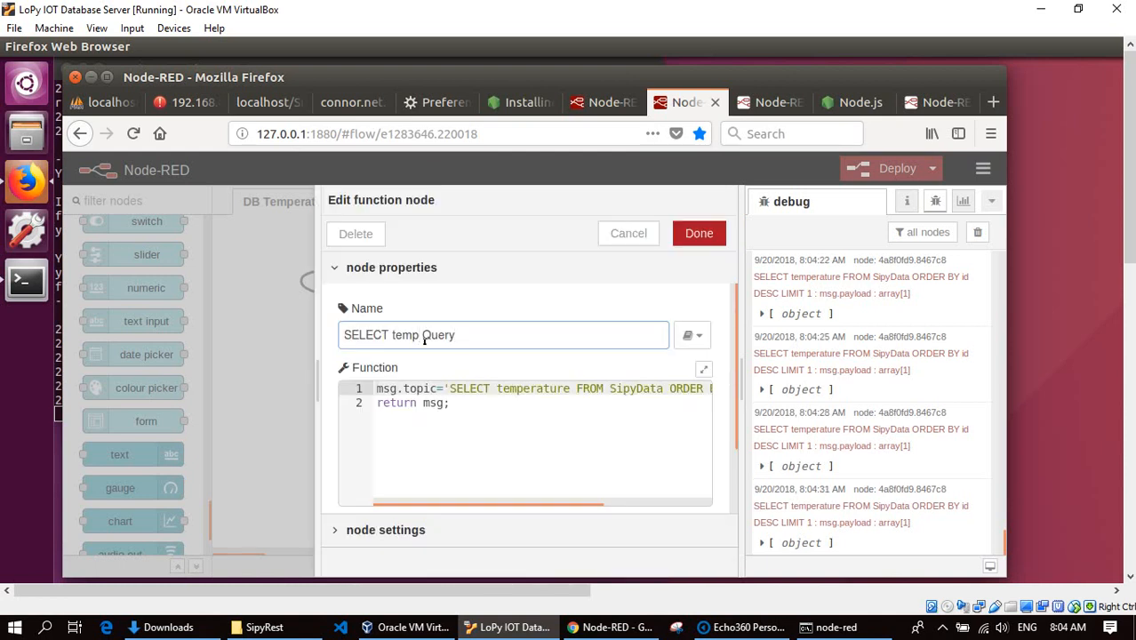
text(Hu)
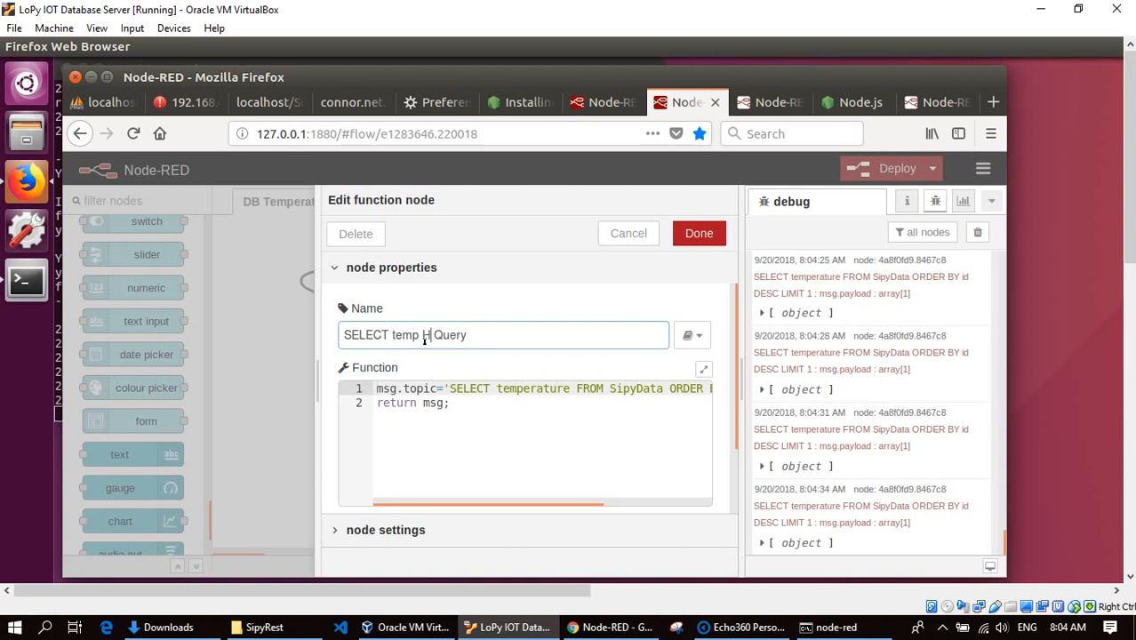
text(midity)
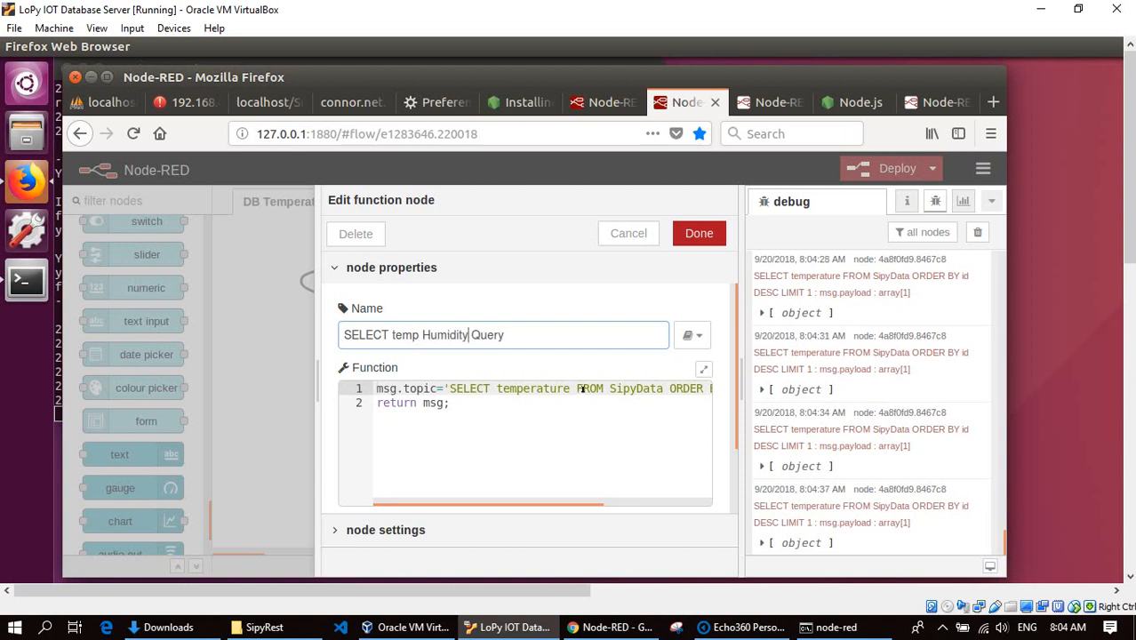
Add humidity after temperature in the function's SELECT query, save the node and deploy the flow
click(576, 392)
text(,humidity)
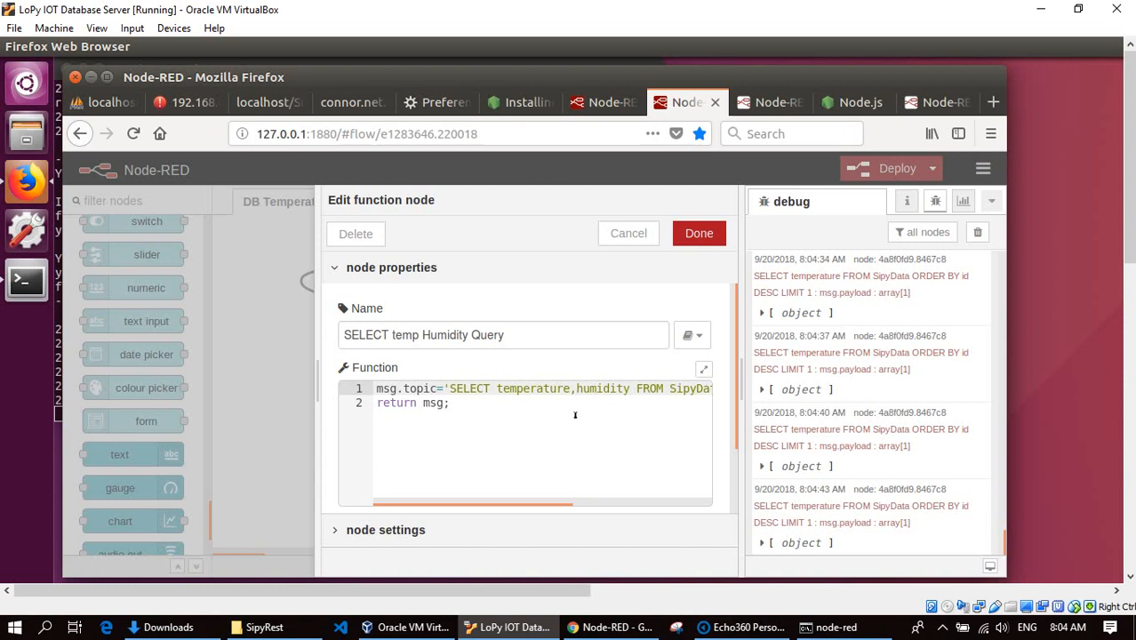
drag(531, 504, 682, 505)
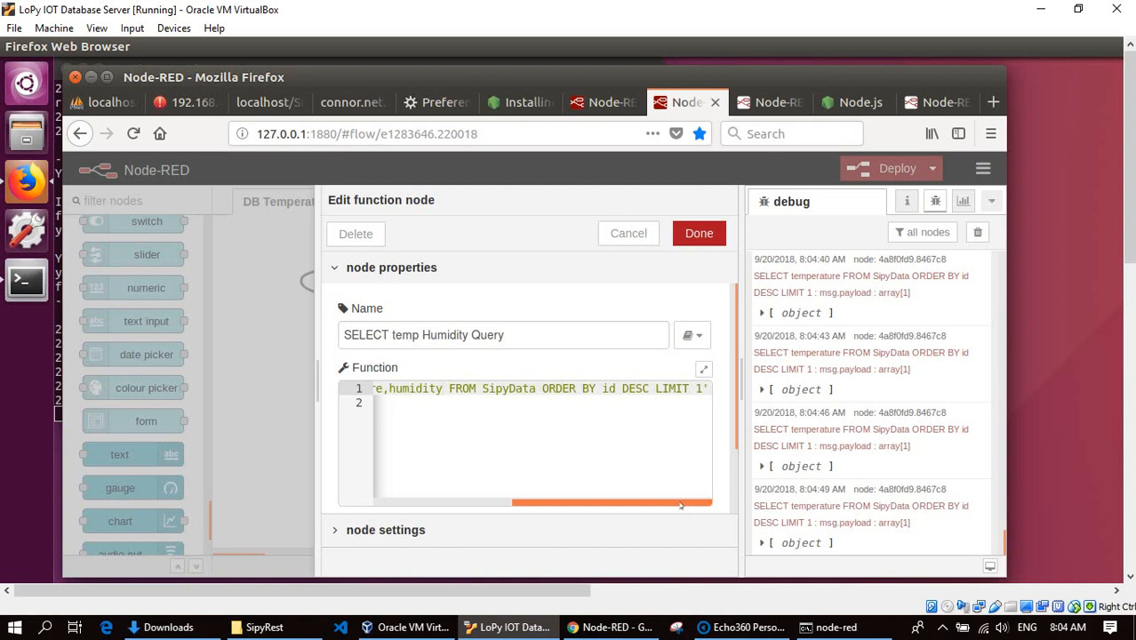
drag(566, 504, 417, 503)
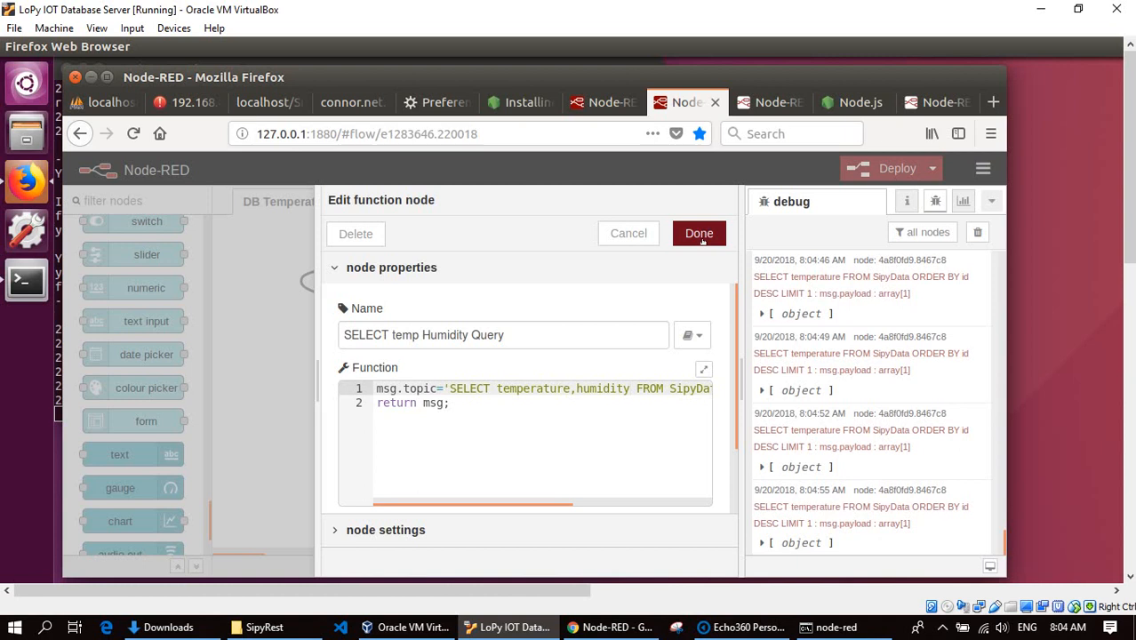
click(698, 234)
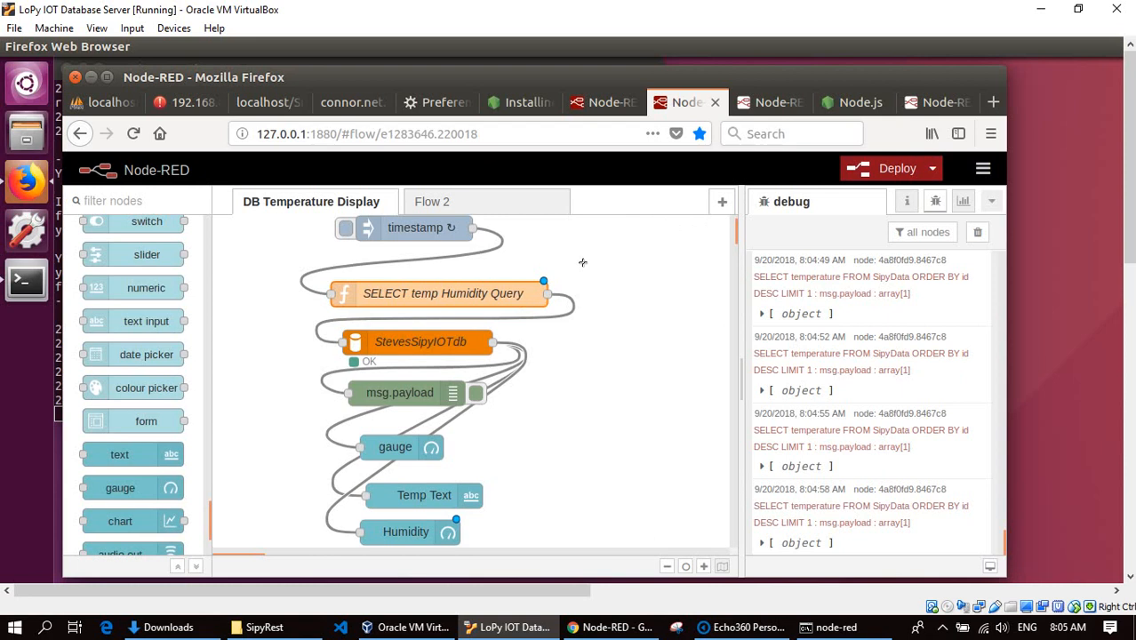
click(893, 168)
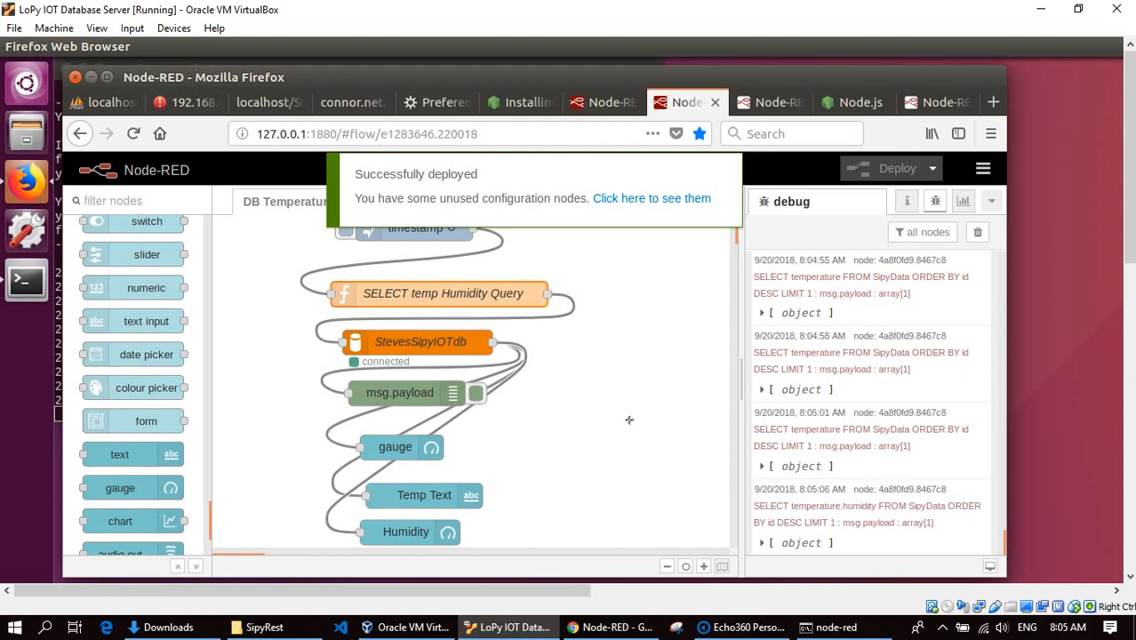
Clear the debug log and expand a new temperature,humidity message down to the fields of its first object
click(984, 234)
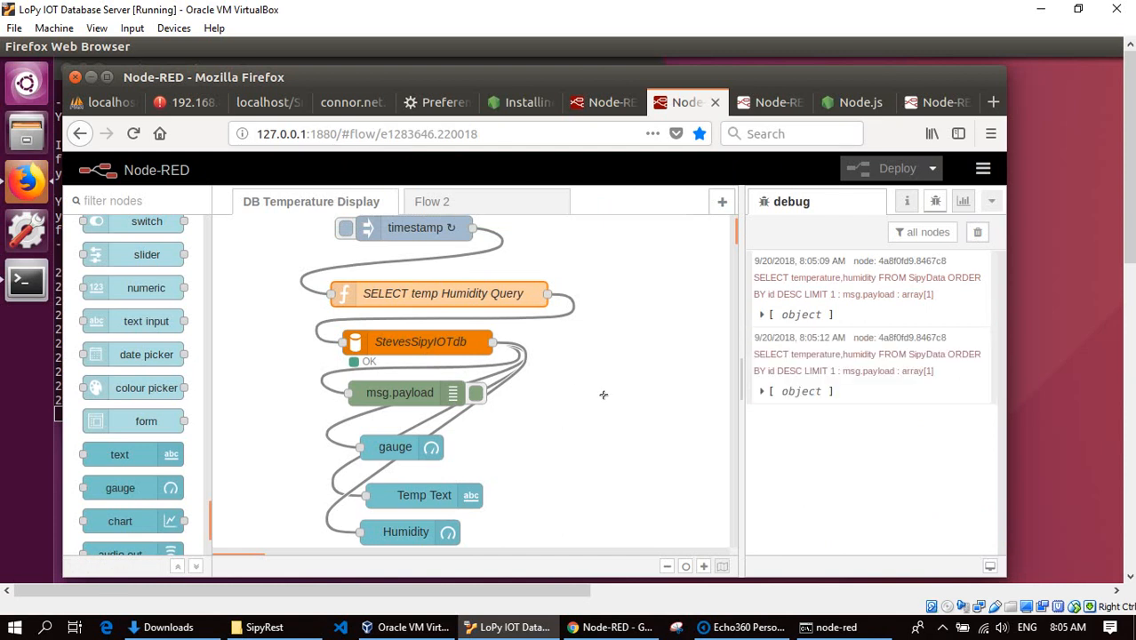
click(762, 314)
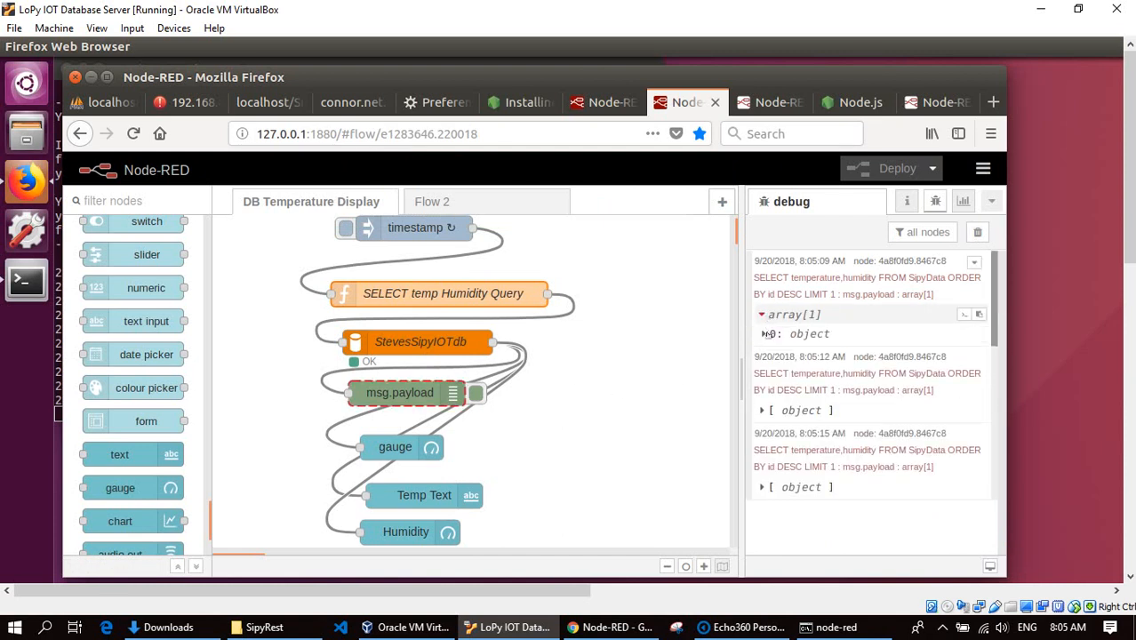
click(767, 334)
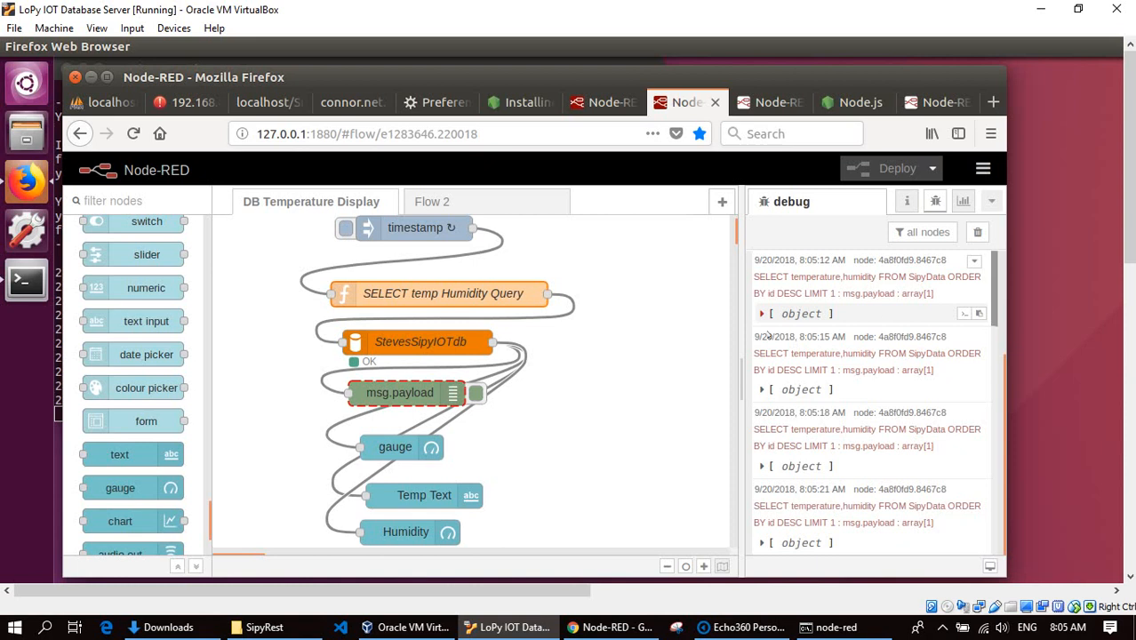
click(763, 314)
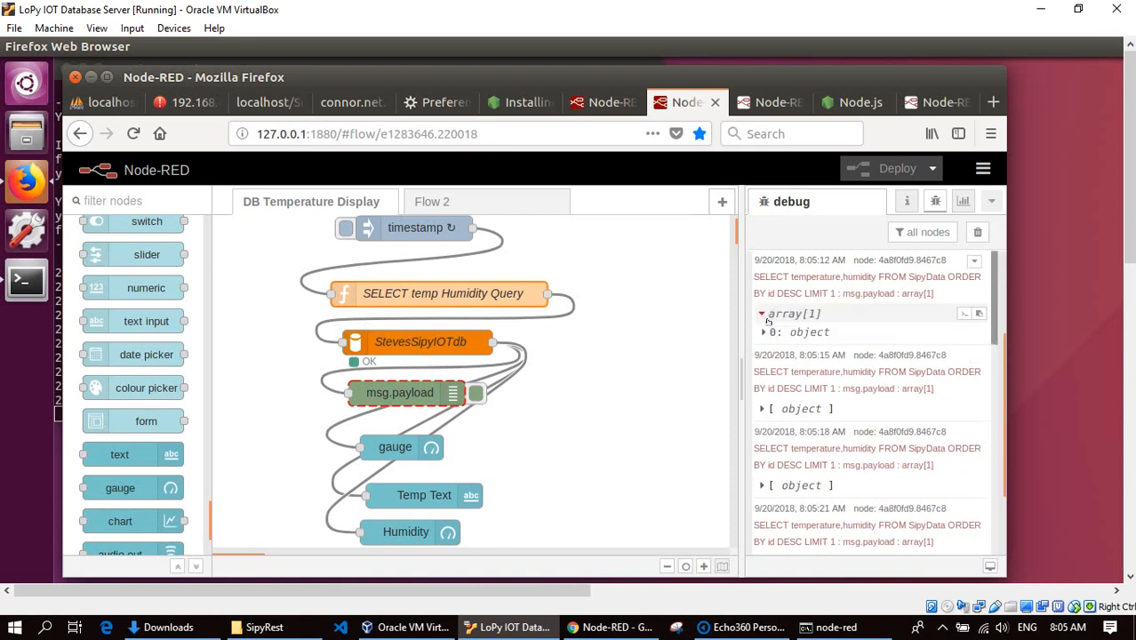
click(765, 332)
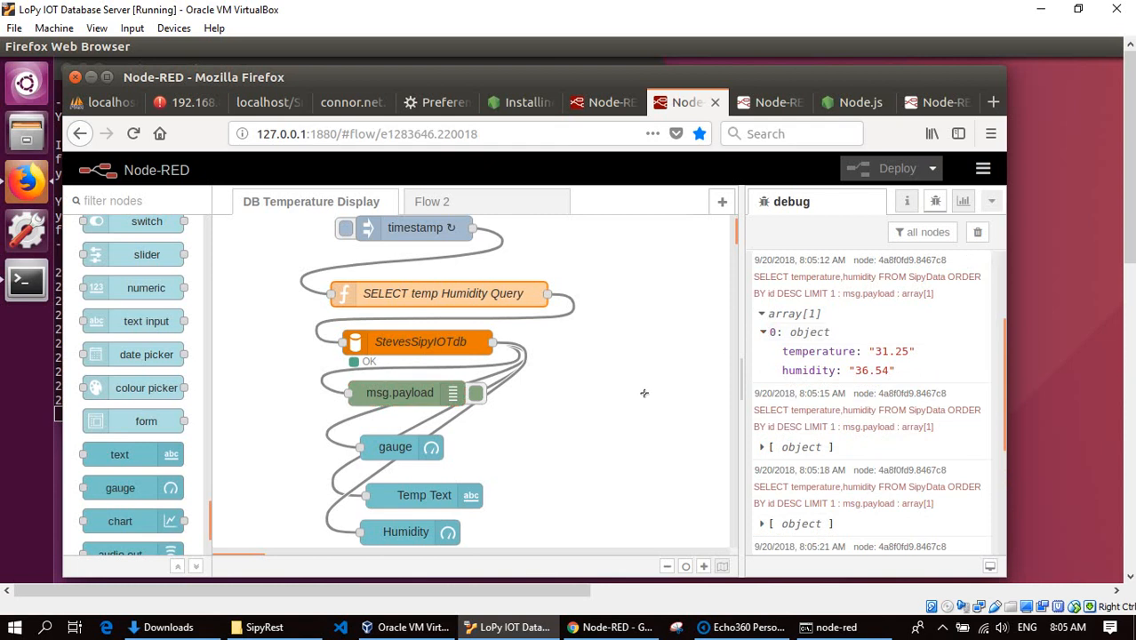
Switch to the Node-RED Dashboard page and examine the temperature gauge, text and HumidityGauge in the Temperature group
click(932, 105)
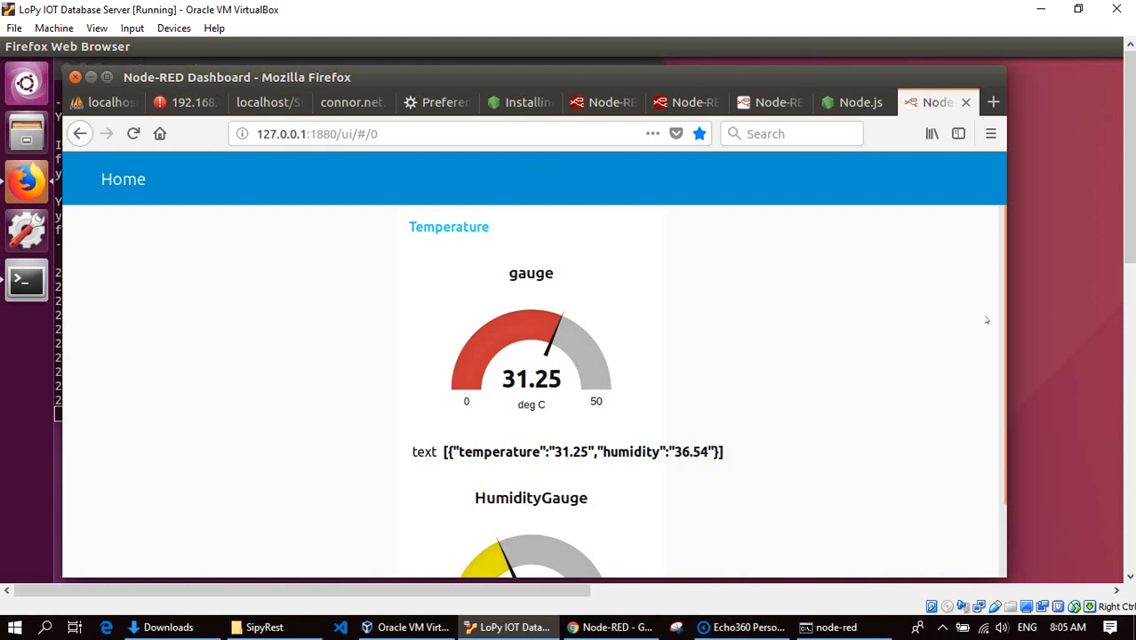
scroll(1008, 362, down, 2)
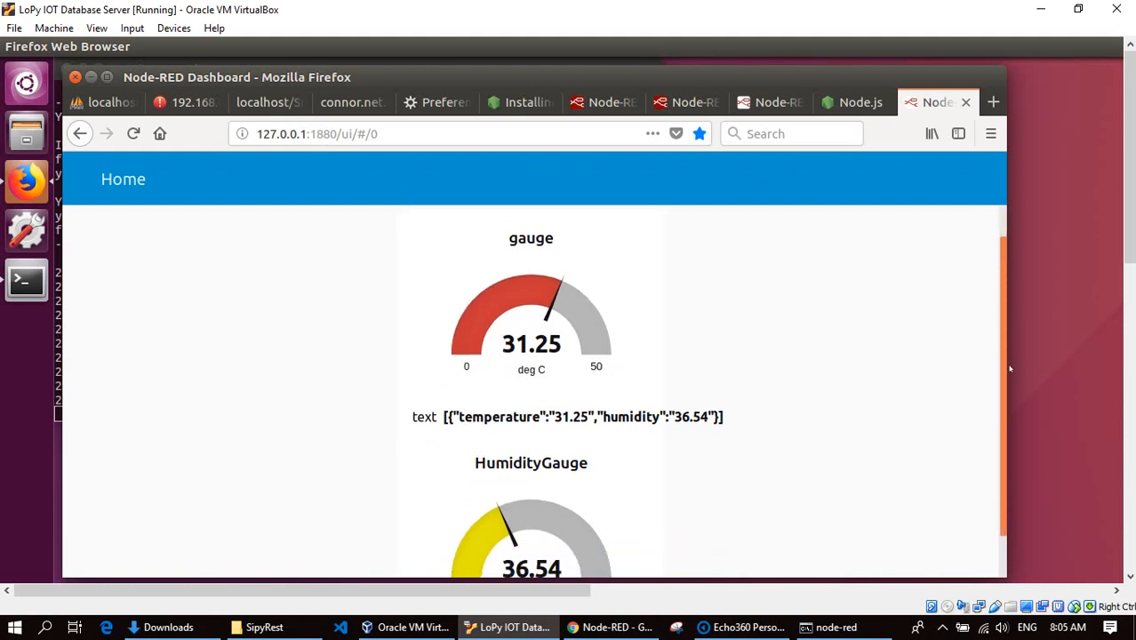
scroll(1008, 362, down, 2)
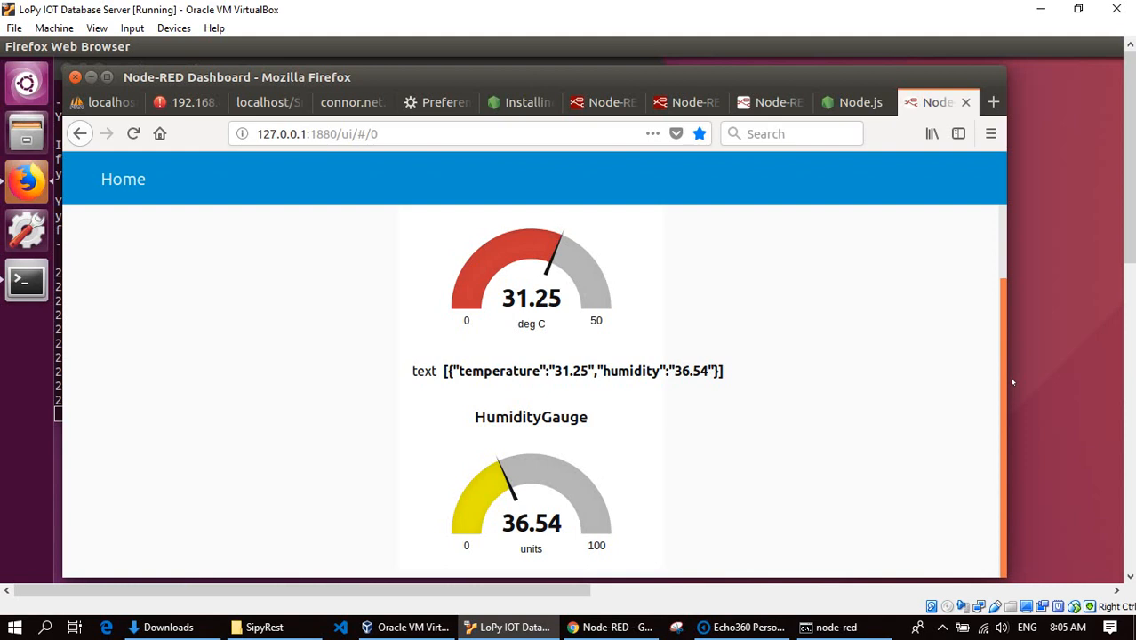
drag(1007, 349, 1009, 265)
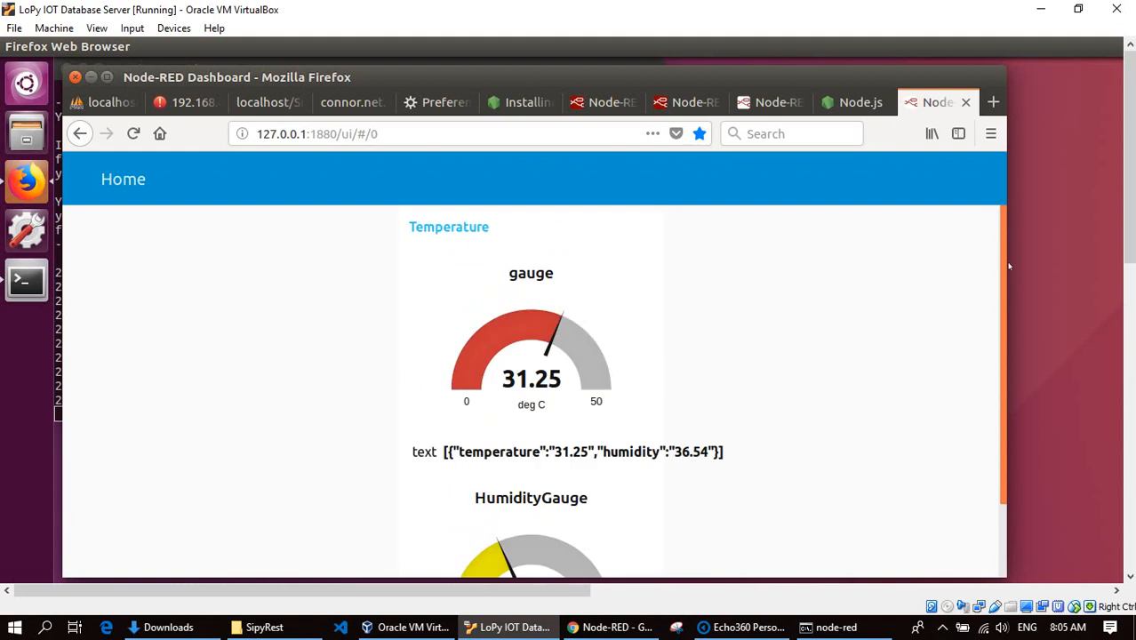